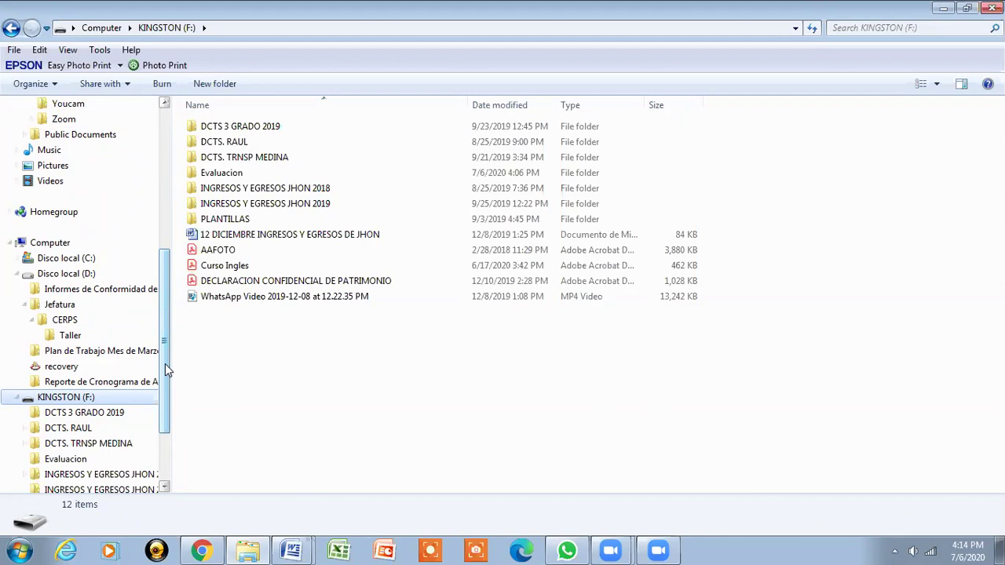
- Open the Registro folder under EsSalud, Jefatura, Docente and show its contents as large icons
mouse_move(165, 363)
left_mouse_down()
mouse_move(166, 262)
mouse_move(166, 276)
left_mouse_up()
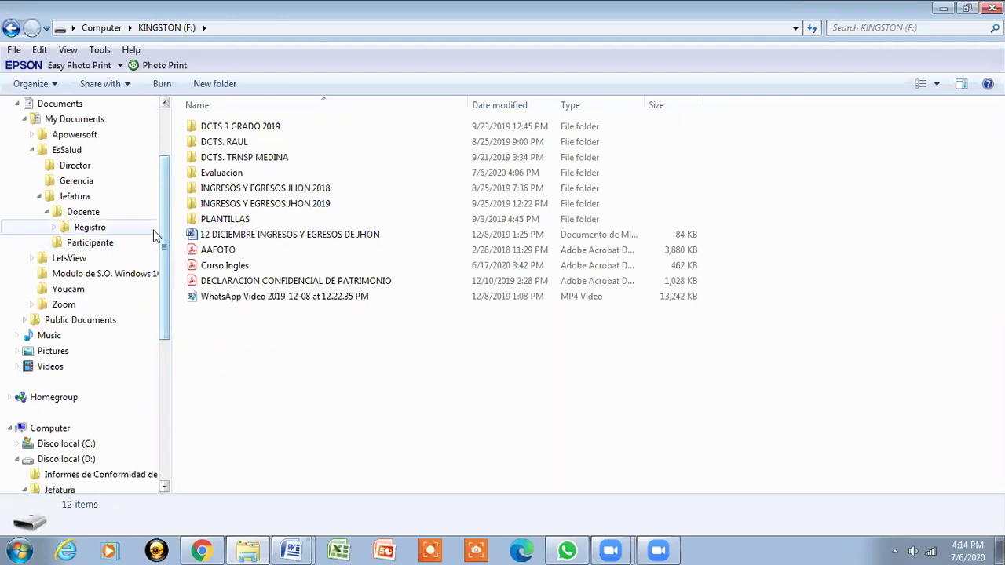
left_click(54, 227)
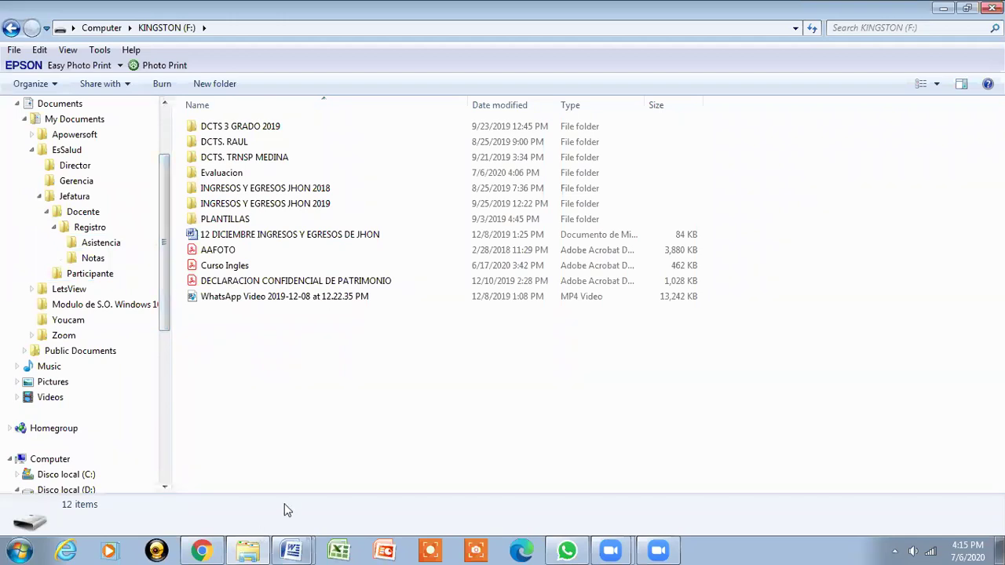
key("alt+Tab")
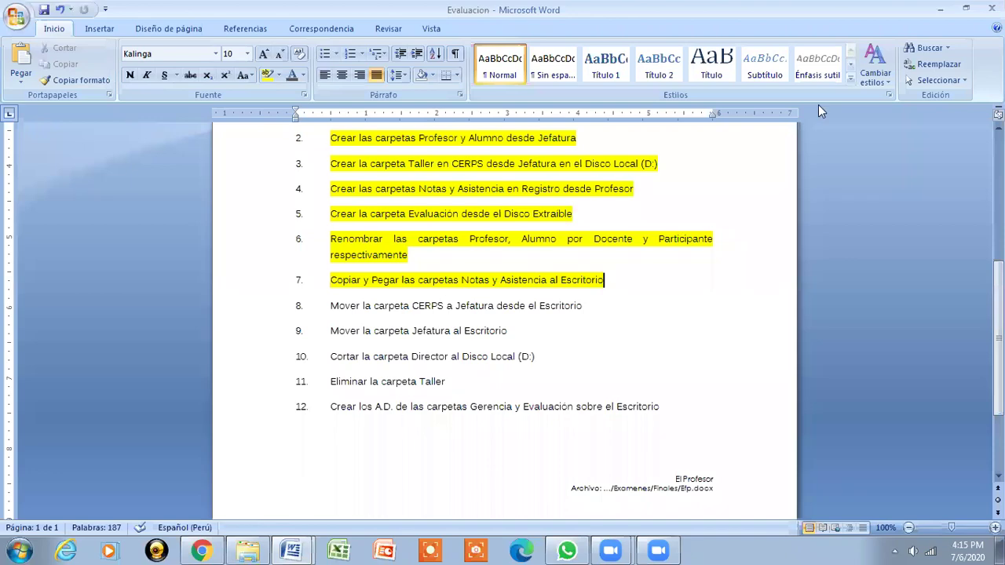
key("alt+Tab")
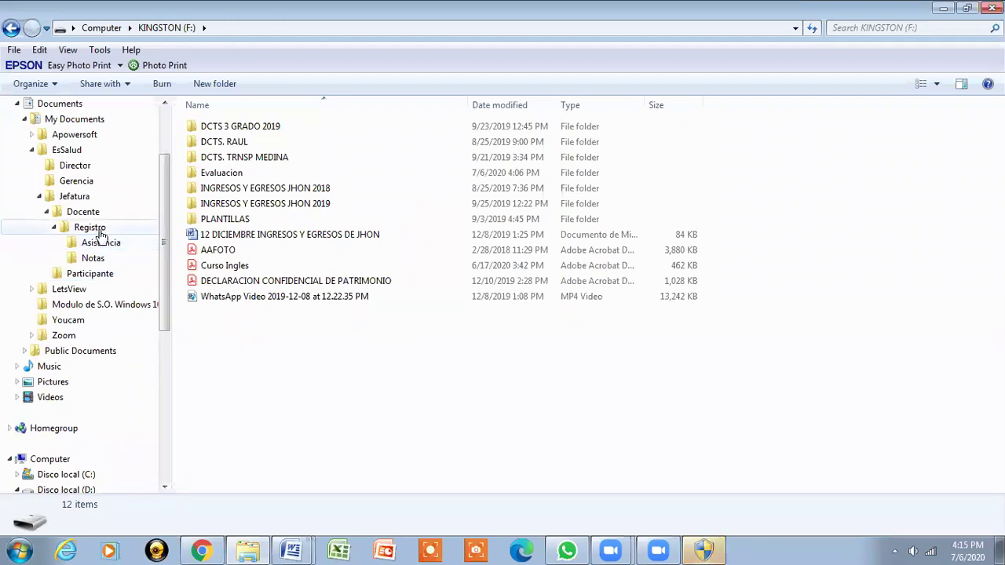
left_click(66, 50)
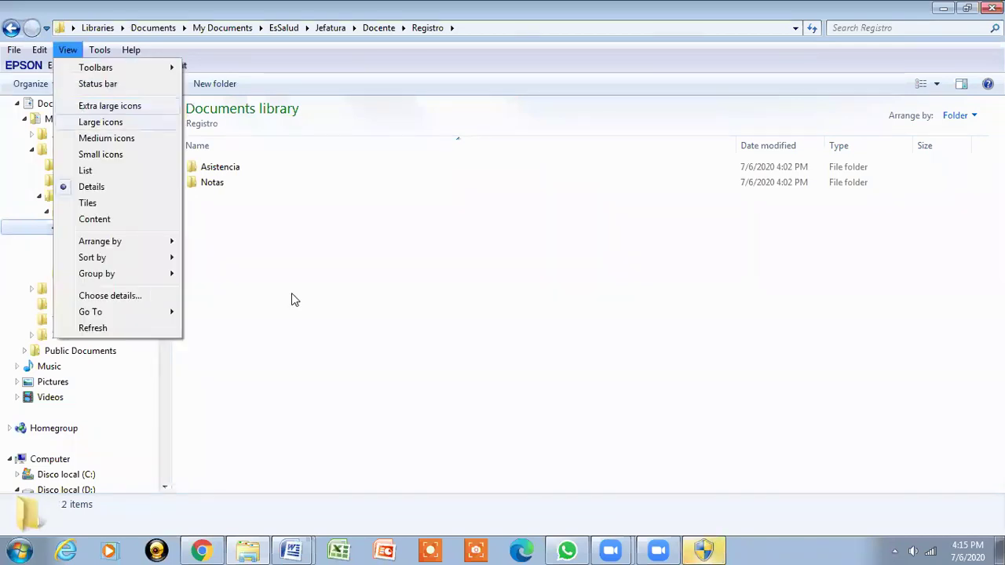
key("Return")
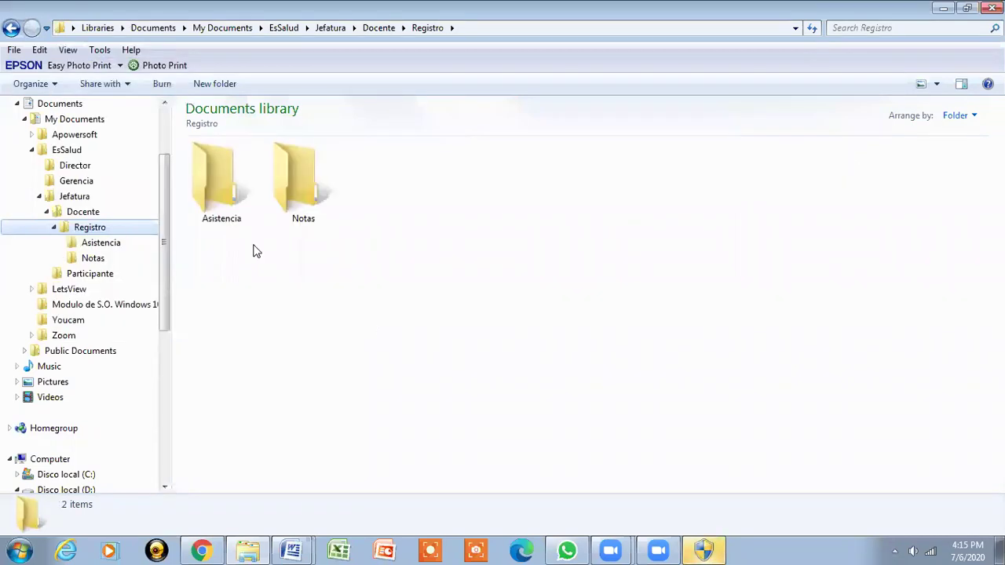
- Copy the Asistencia and Notas folders together from the Registro folder
left_click(222, 209)
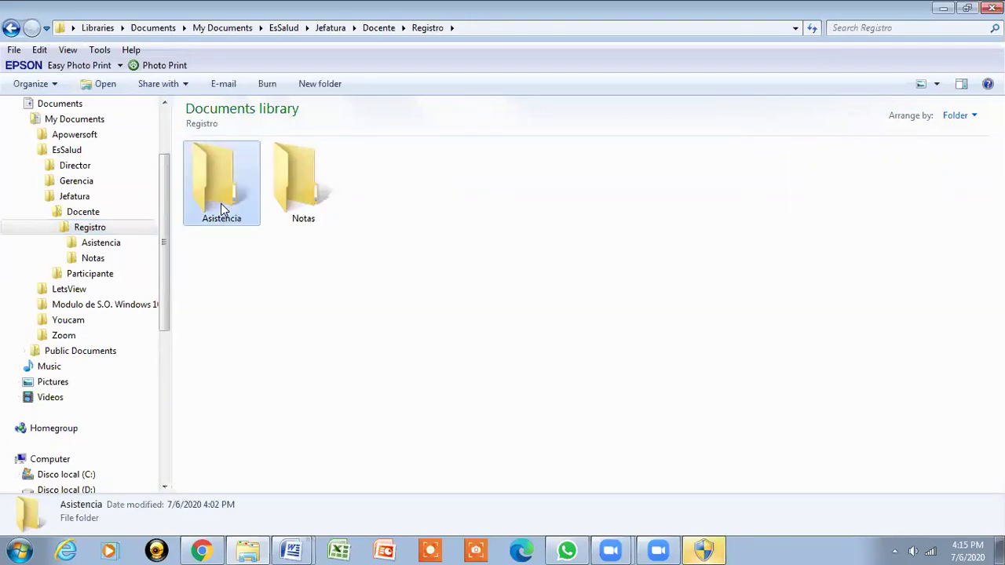
left_click(296, 198, "ctrl")
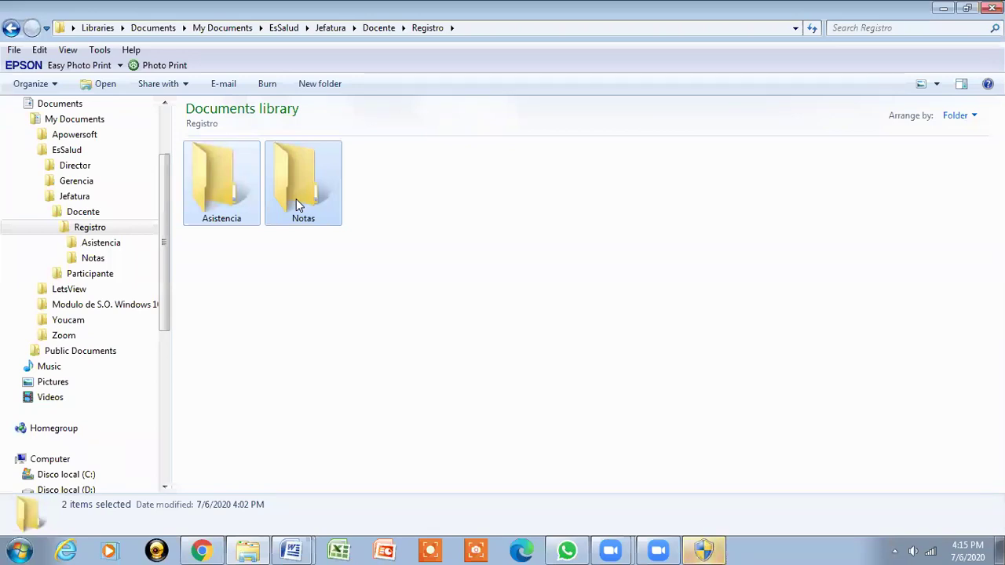
right_click(296, 199)
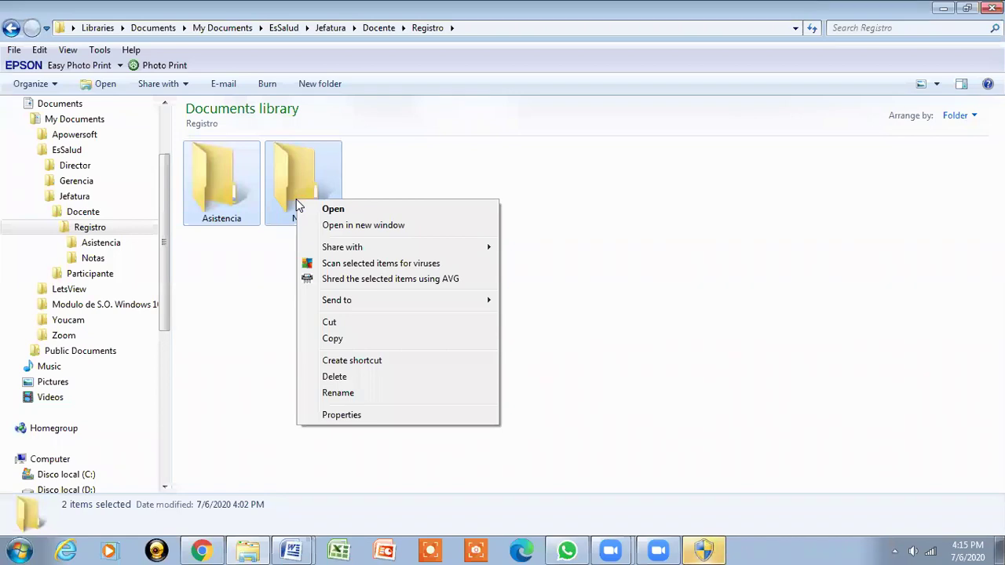
left_click(338, 336)
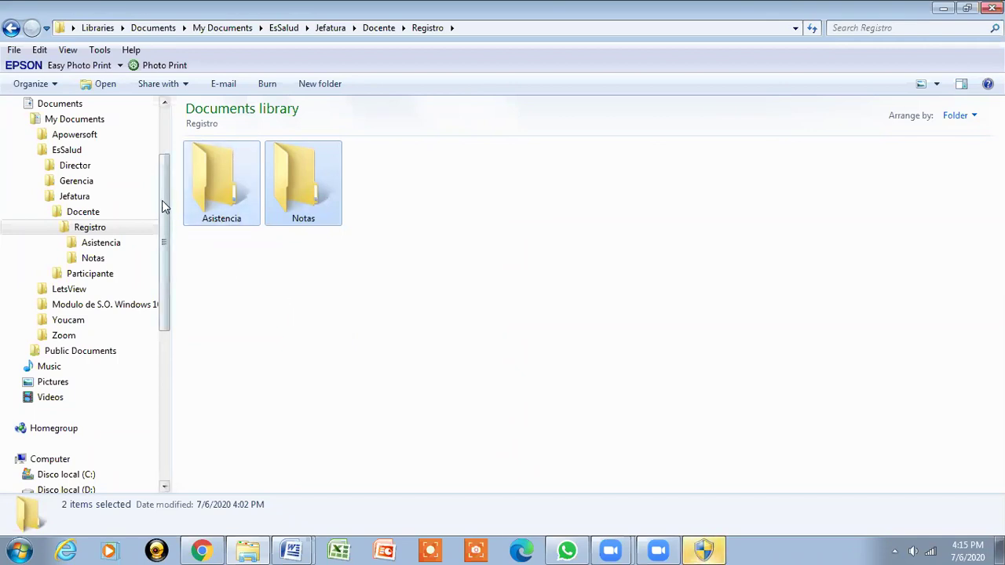
- Paste the copied Asistencia and Notas folders onto the Desktop
left_click_drag(163, 200, 168, 128)
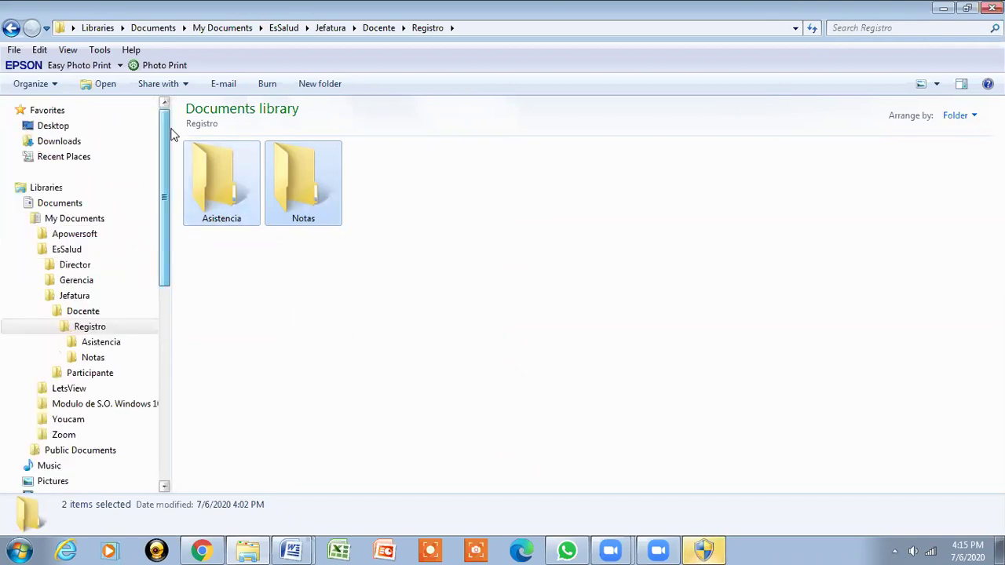
left_click(69, 129)
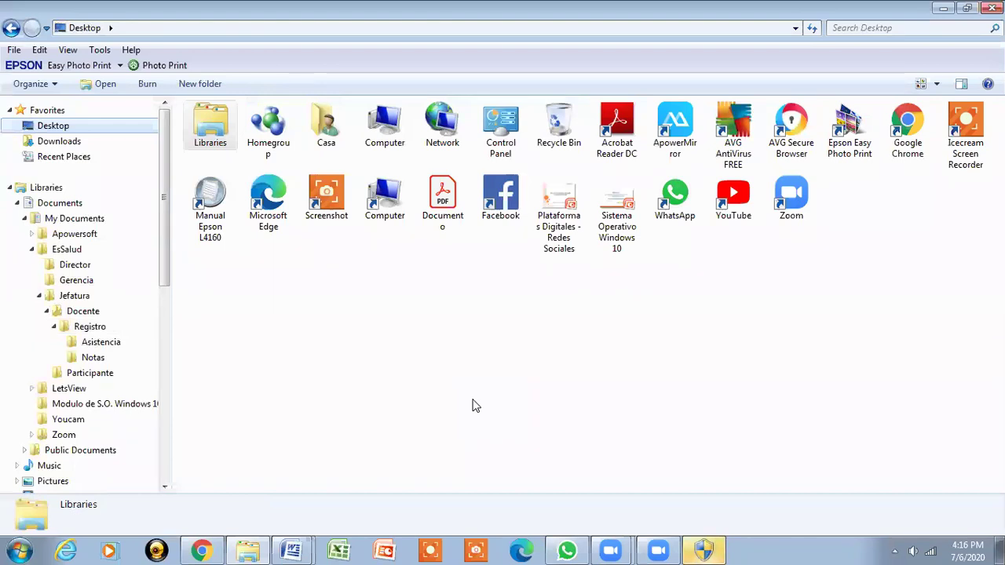
left_click(473, 404)
right_click(473, 402)
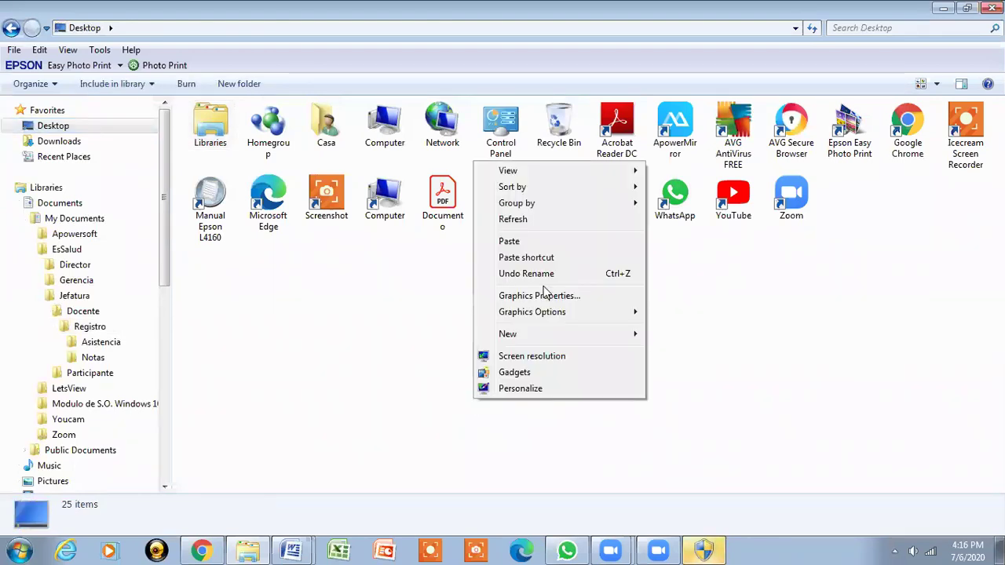
left_click(518, 242)
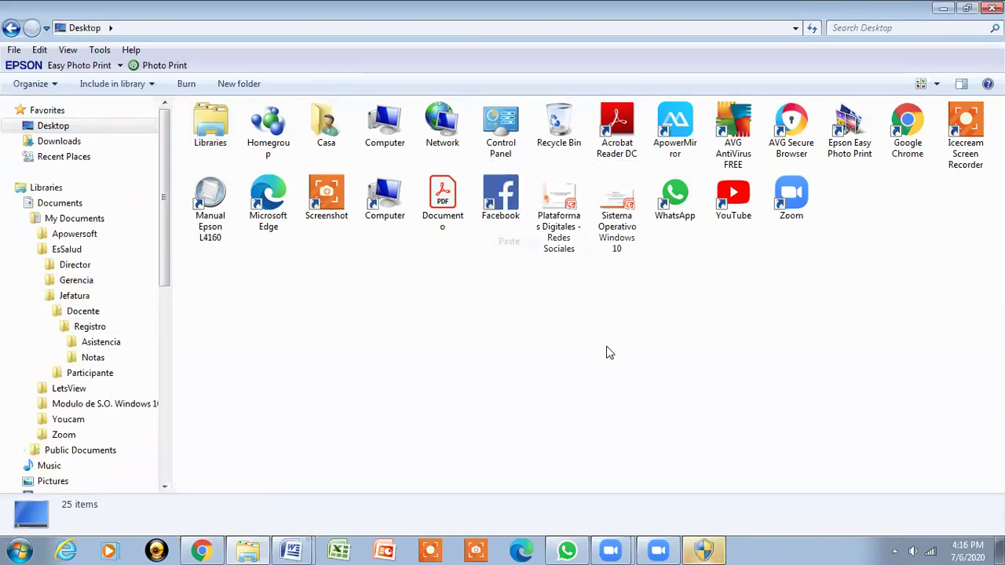
left_click(636, 373)
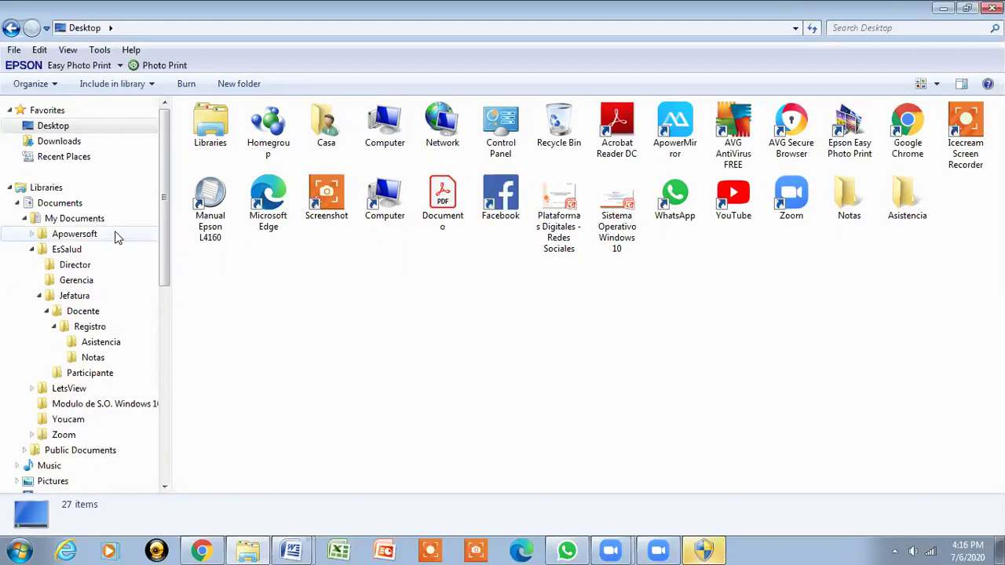
left_click(91, 326)
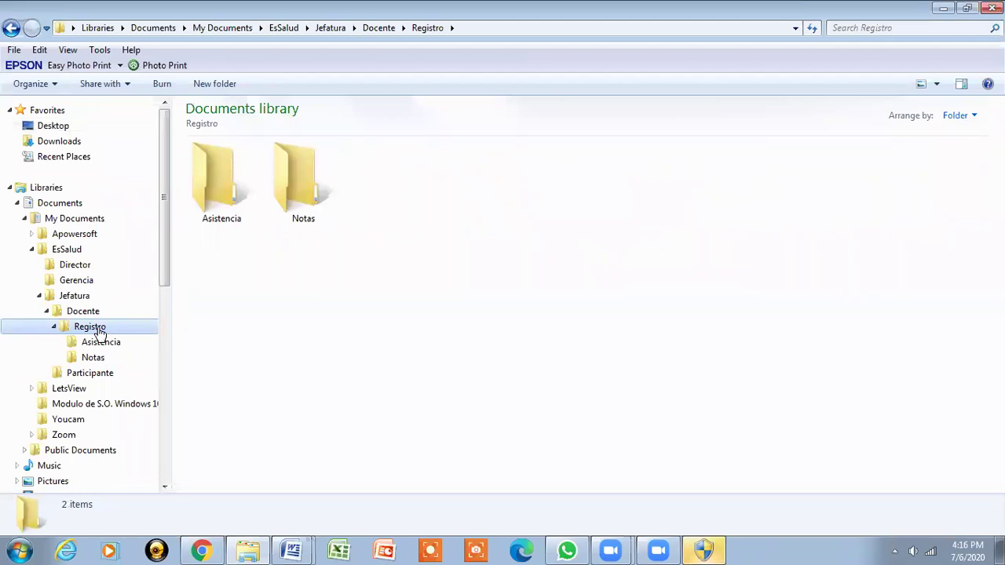
left_click(219, 206)
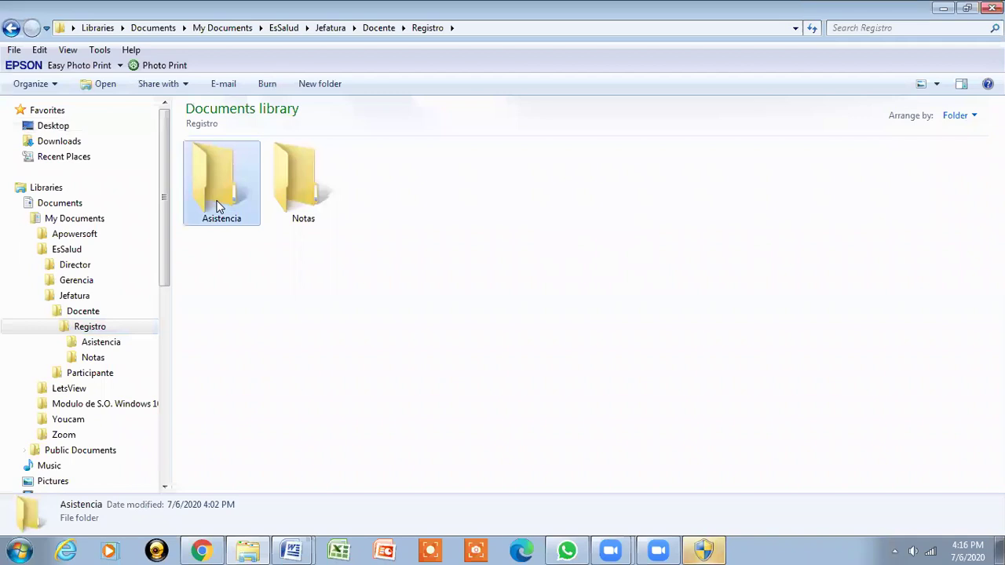
left_click(300, 175, "ctrl")
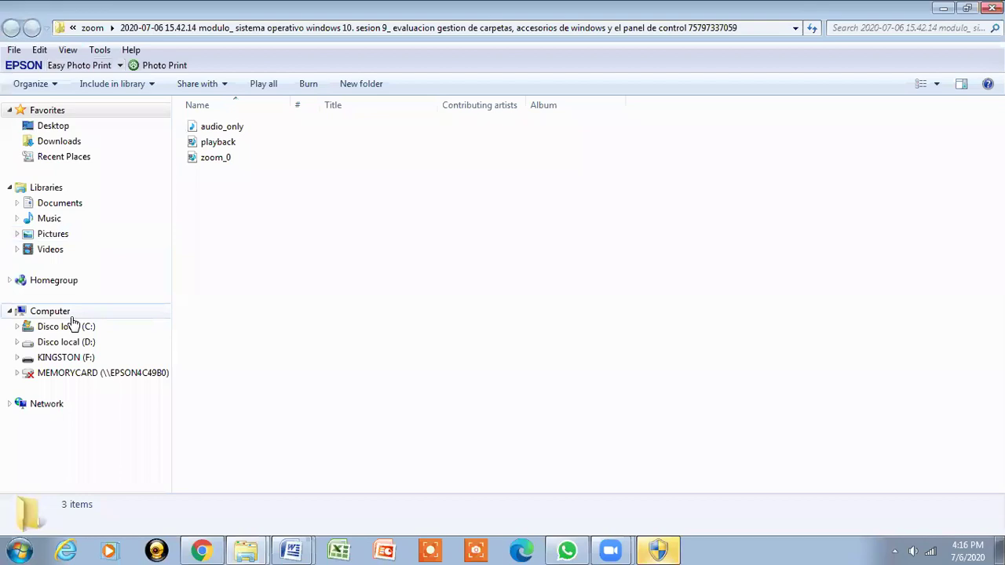
left_click(17, 202)
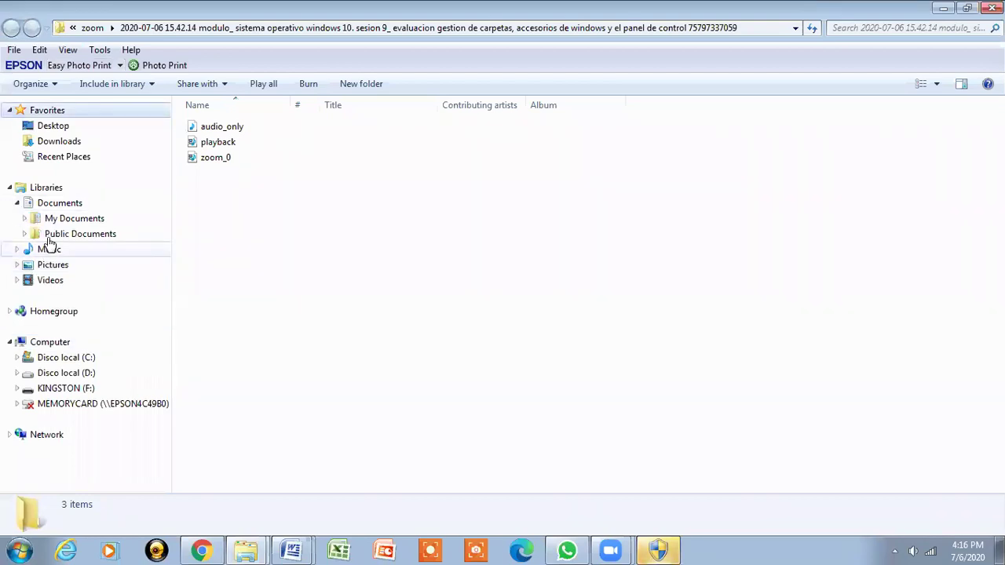
left_click(992, 7)
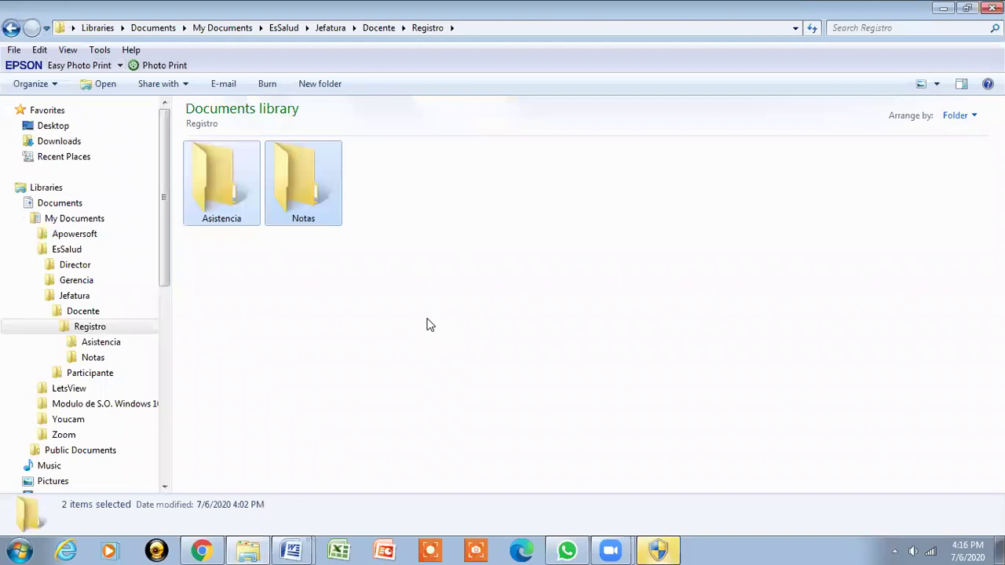
right_click(318, 216)
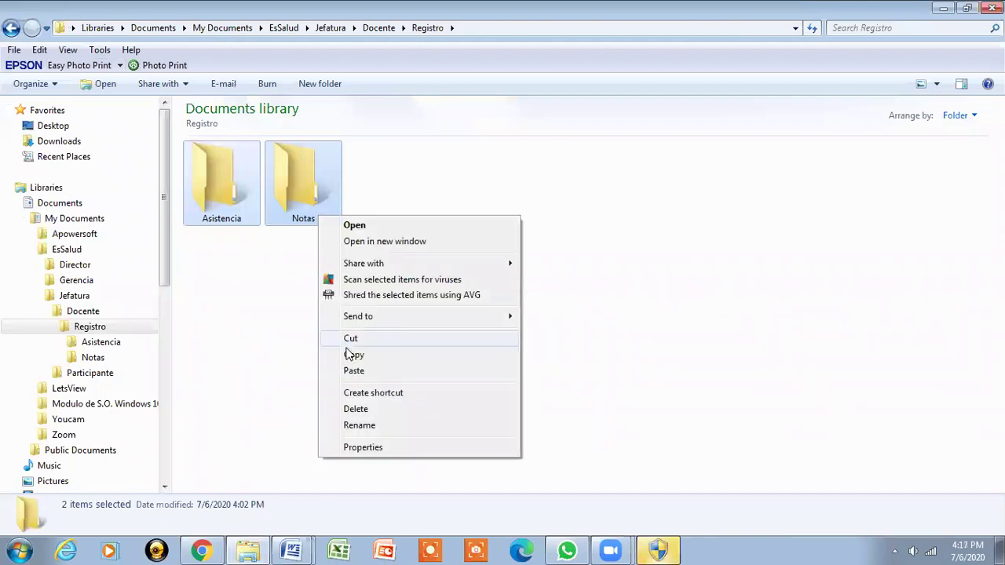
left_click(262, 340)
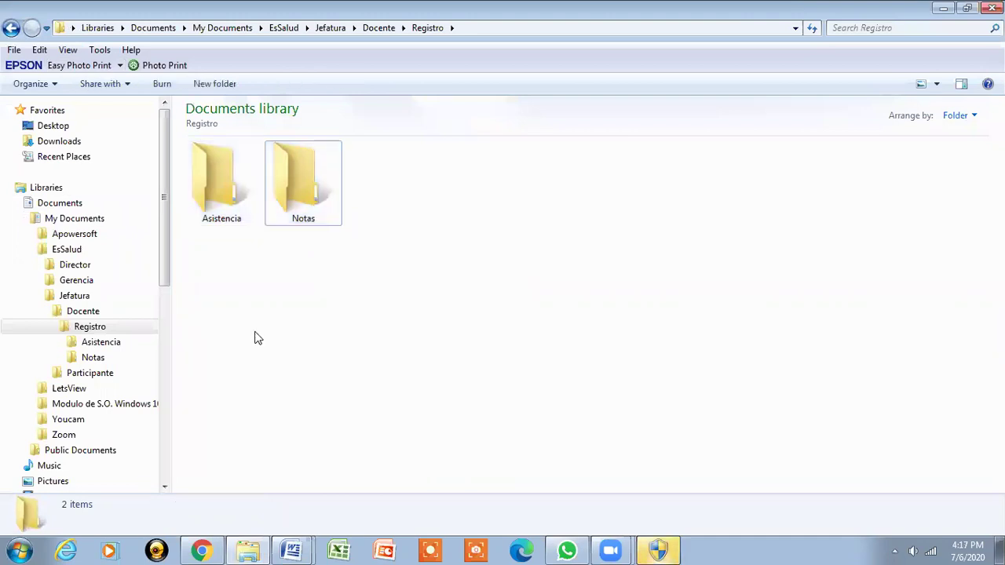
left_click(64, 130)
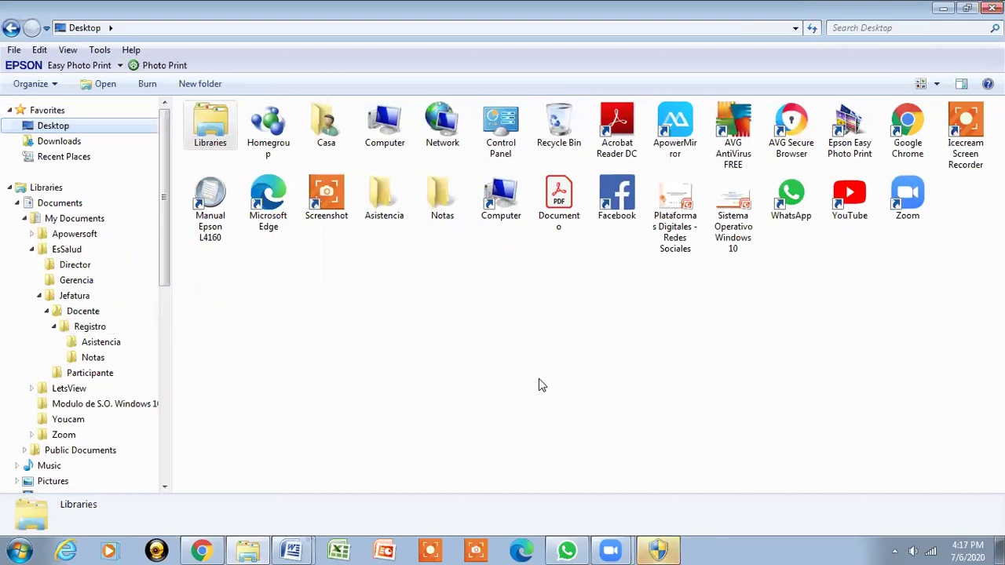
right_click(462, 304)
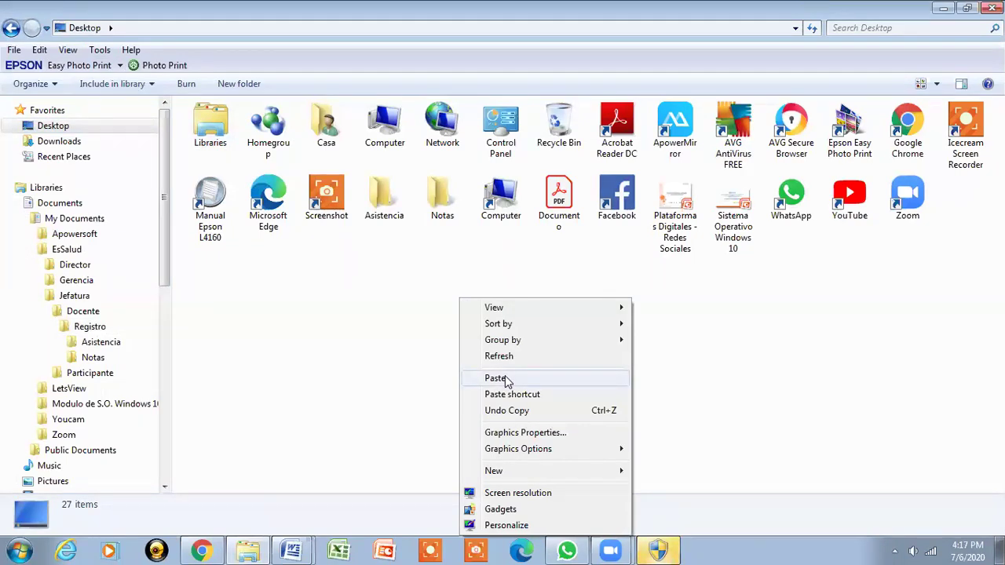
left_click(709, 390)
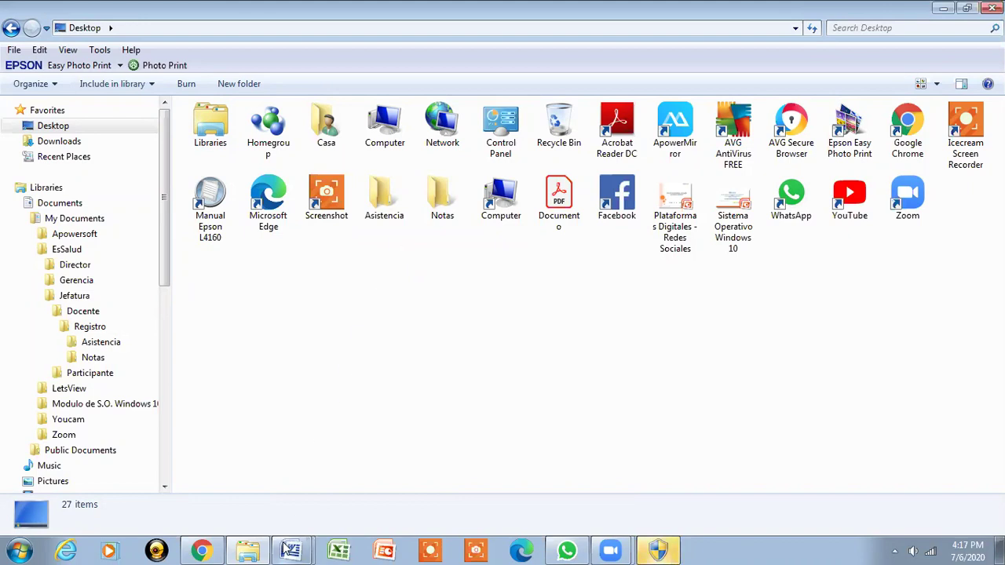
- Switch to the Evaluacion document in Word and highlight item 8, "Mover la carpeta CERPS a Jefatura desde el Escritorio", in yellow
mouse_move(285, 549)
left_click(268, 488)
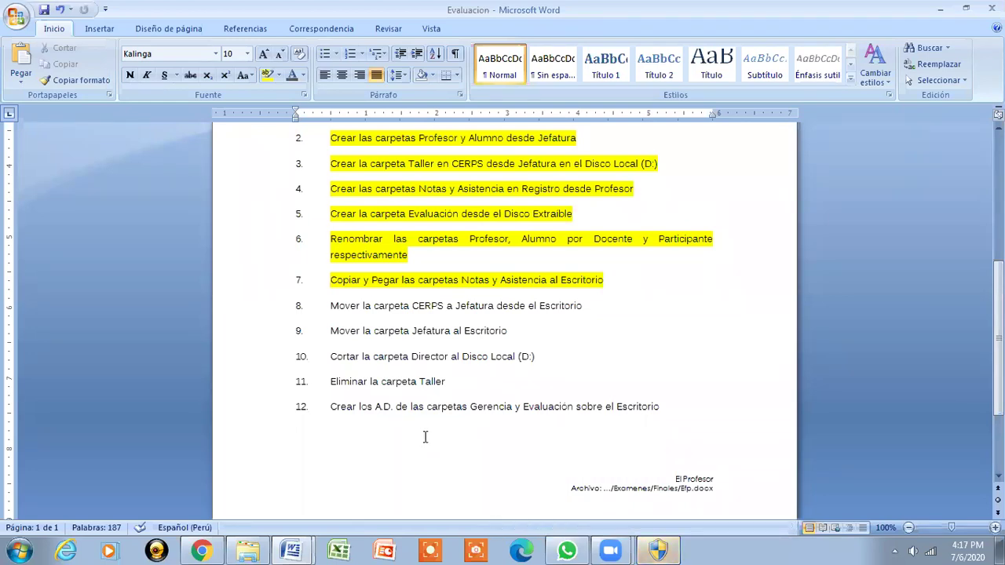
left_click_drag(331, 305, 603, 325)
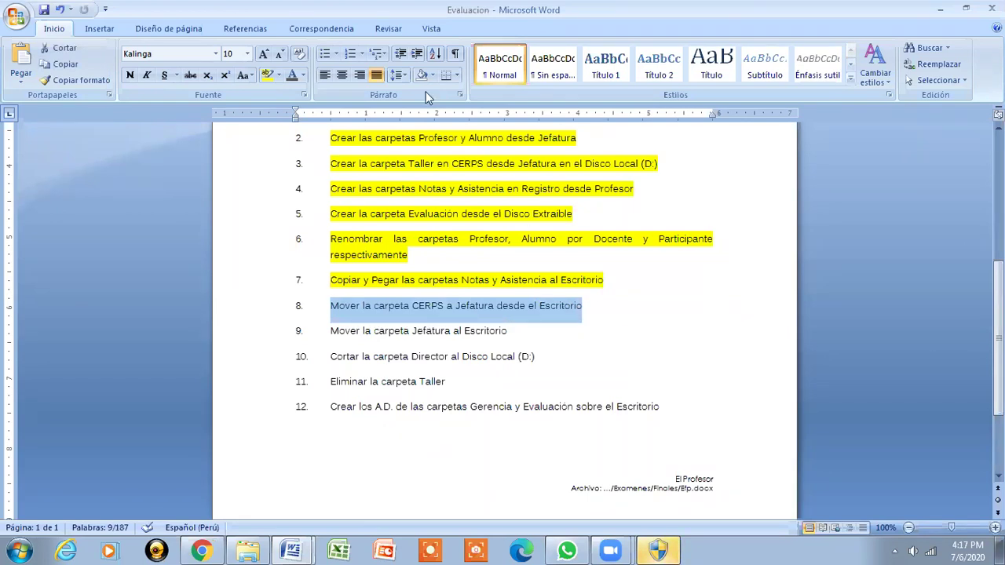
left_click(267, 75)
left_click(587, 306)
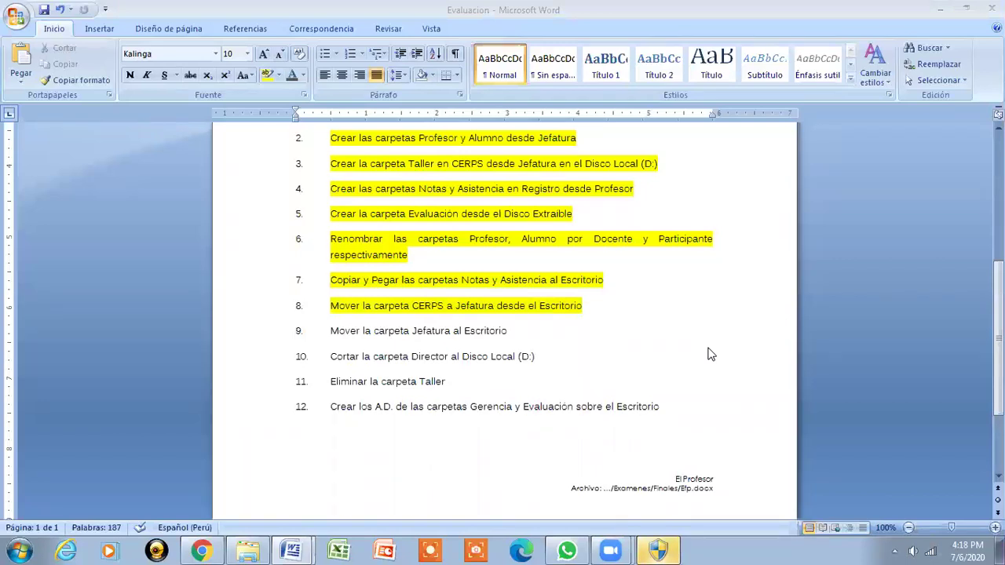
- Switch to Windows Explorer and cut the CERPS folder from the Jefatura folder on Disco local (D:)
left_click(247, 549)
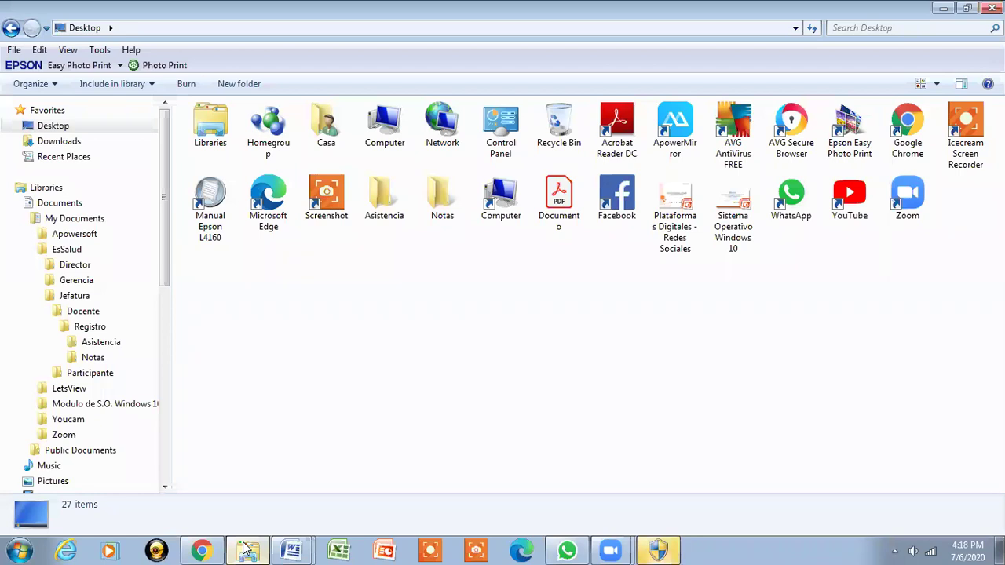
left_click_drag(167, 259, 173, 373)
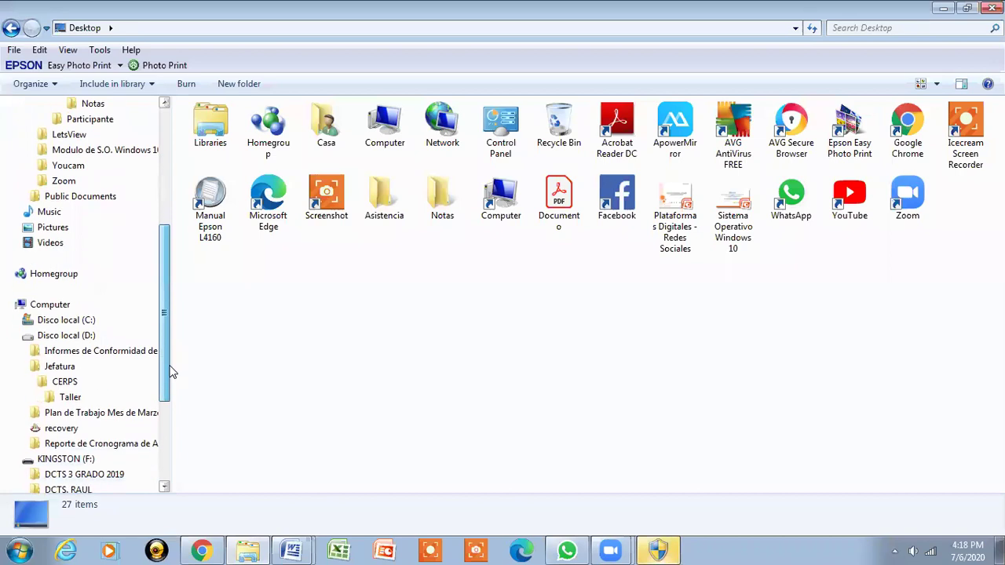
left_click(81, 336)
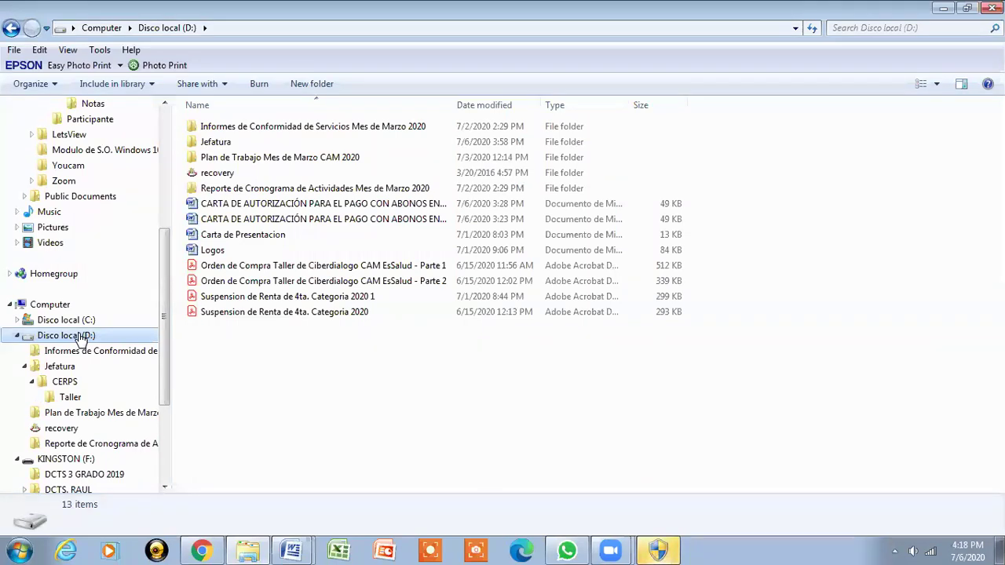
right_click(63, 388)
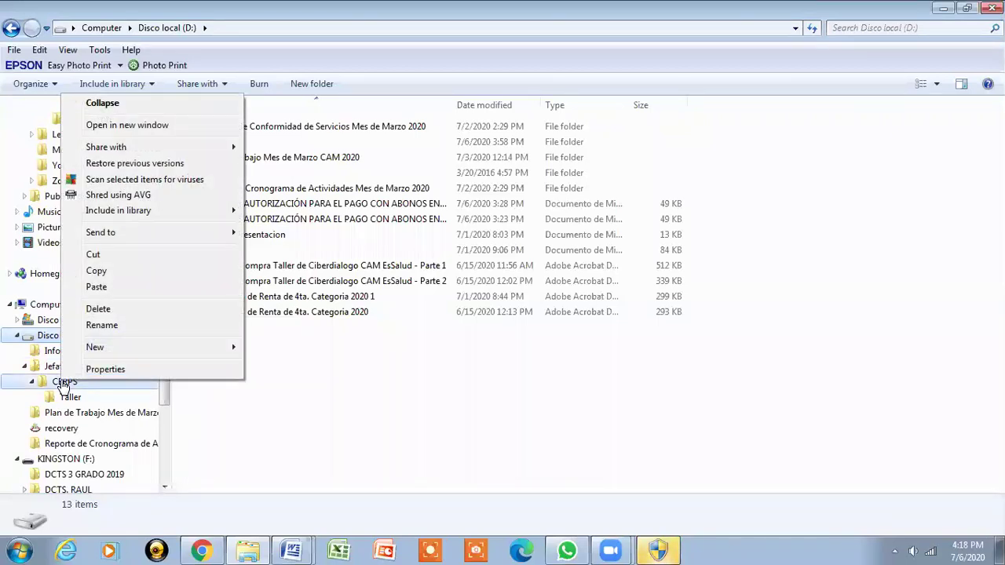
left_click(113, 256)
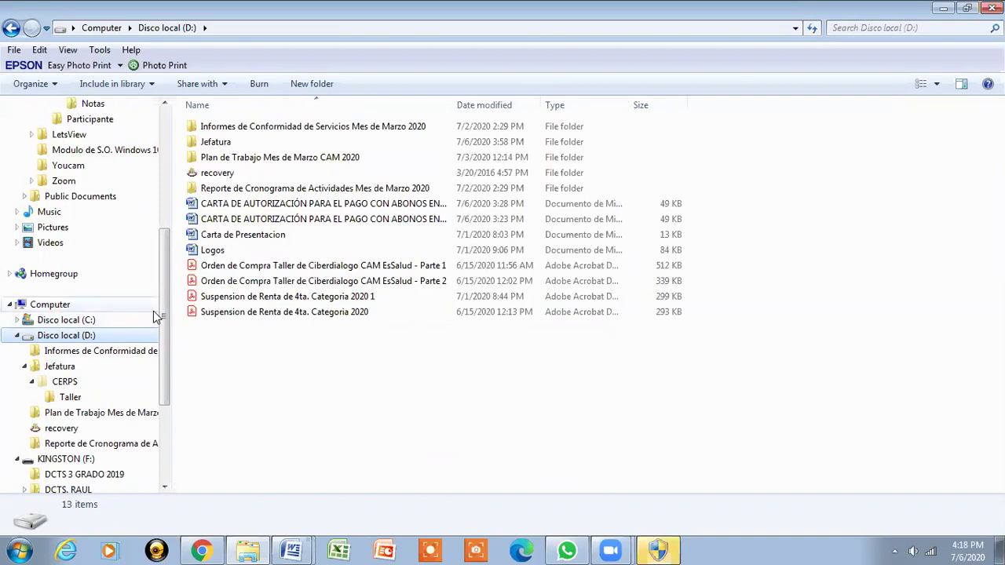
- Paste the cut CERPS folder onto the Desktop
left_click_drag(164, 306, 157, 147)
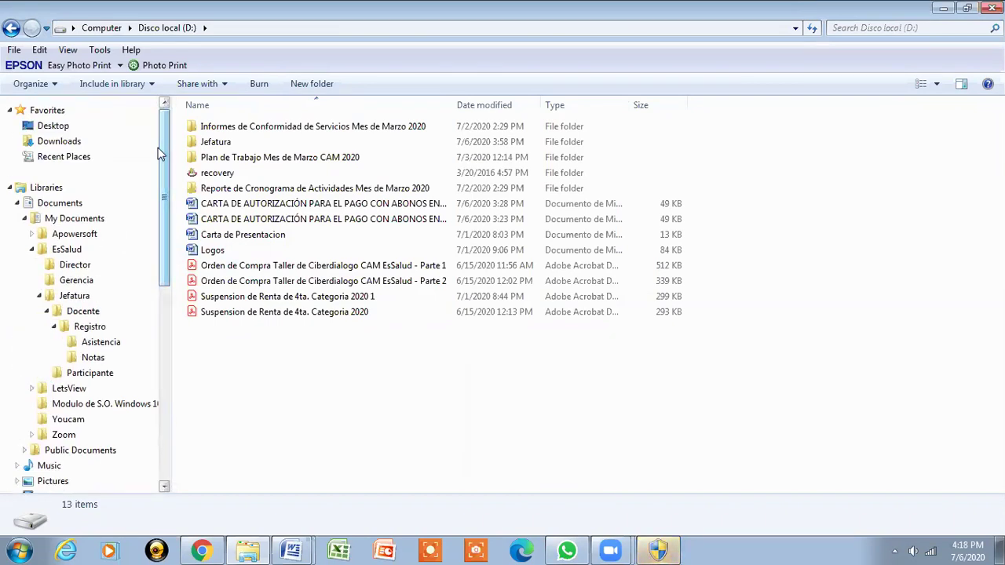
left_click(55, 127)
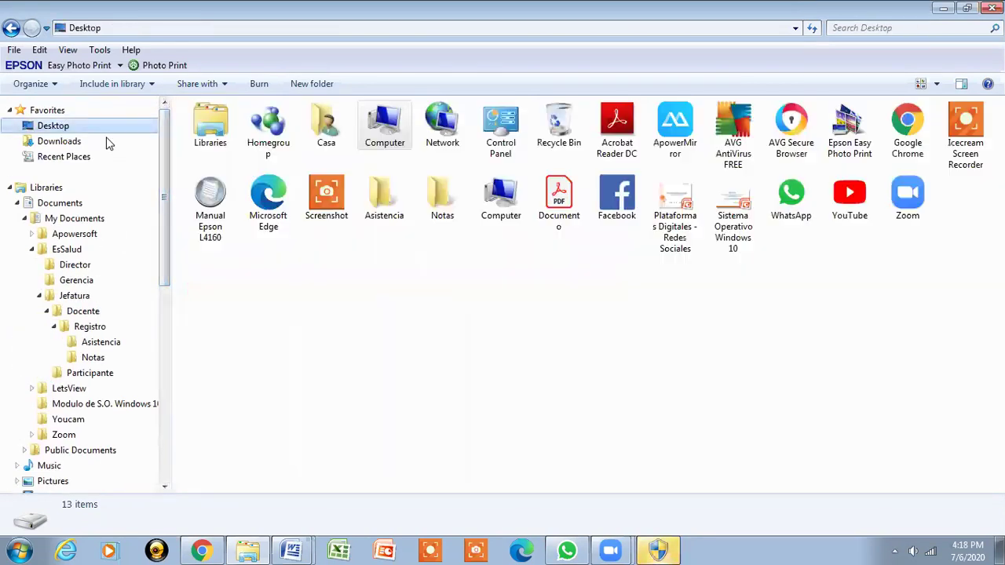
right_click(421, 339)
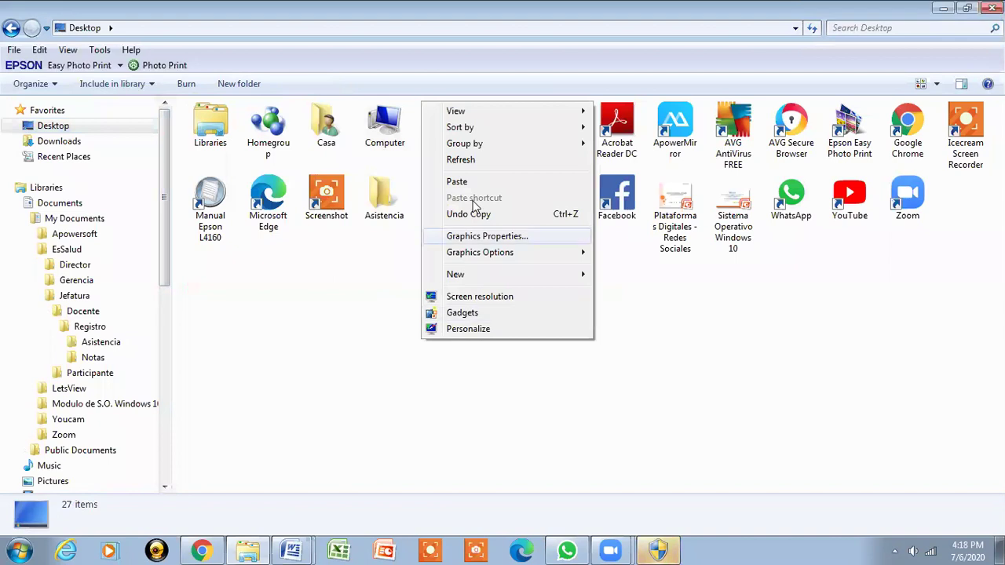
left_click(456, 181)
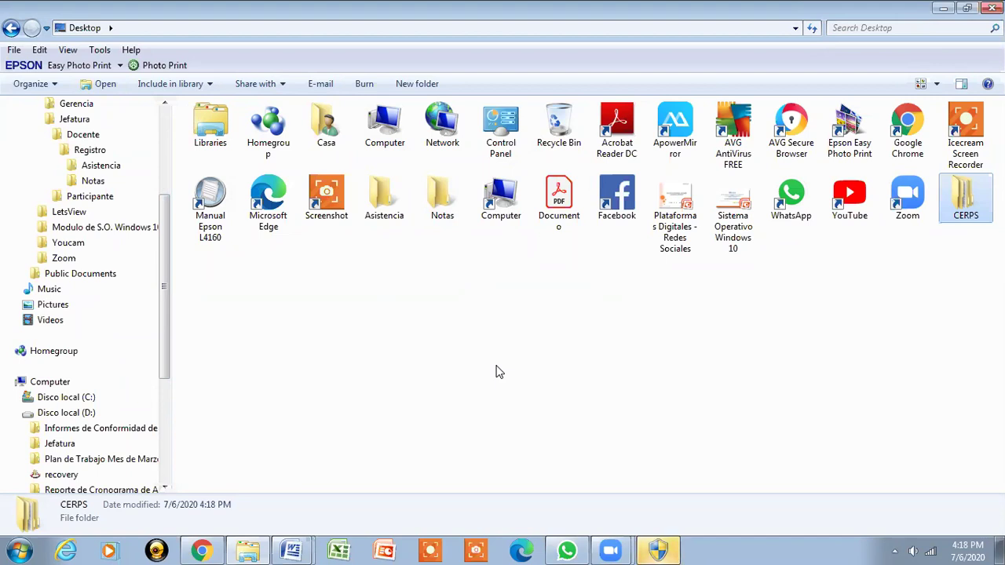
- Check item 8 of the Evaluacion document in Word, and back in Windows Explorer cut the CERPS folder from the Desktop
left_click(305, 548)
left_click(311, 489)
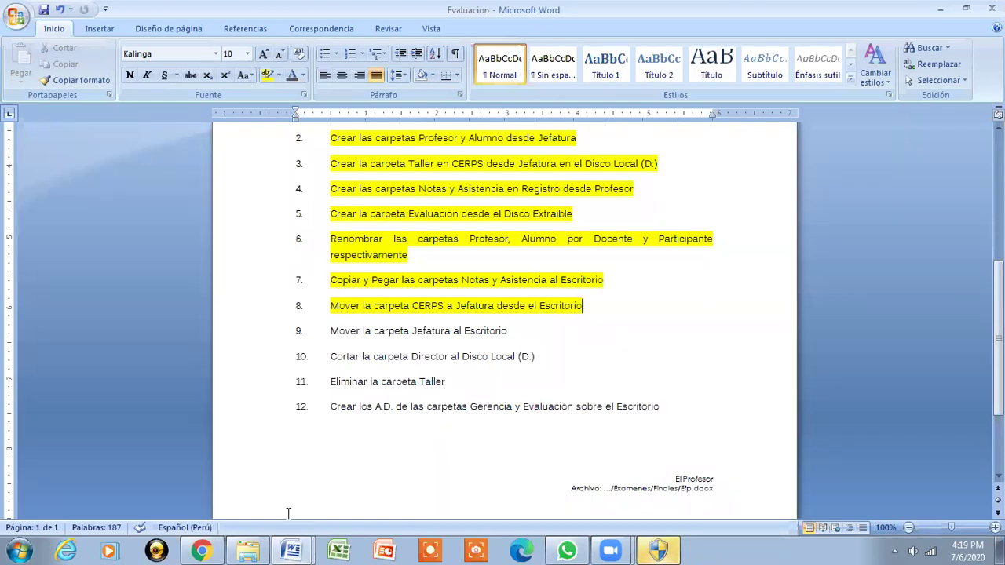
left_click(245, 551)
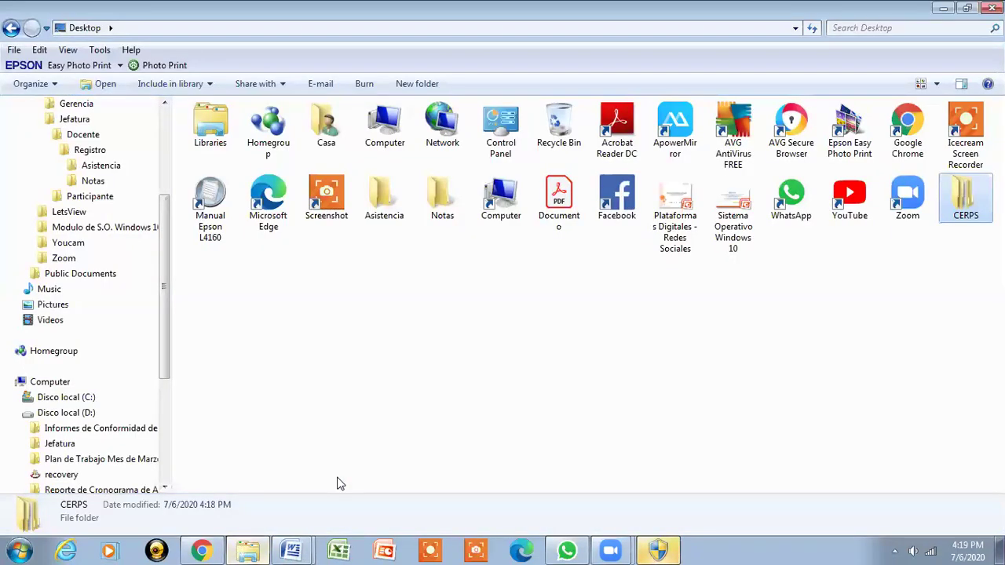
left_click_drag(168, 336, 165, 374)
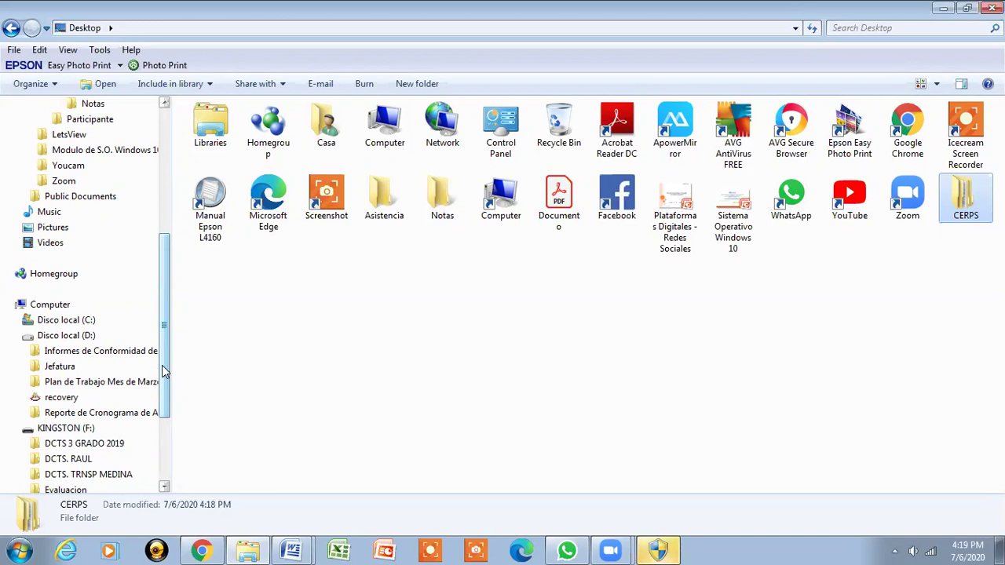
right_click(963, 204)
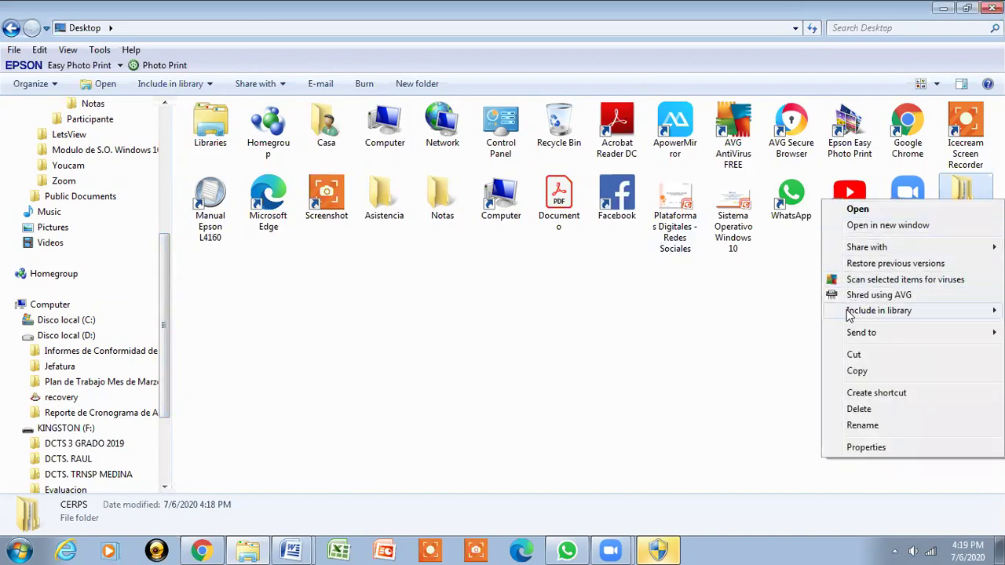
left_click(851, 355)
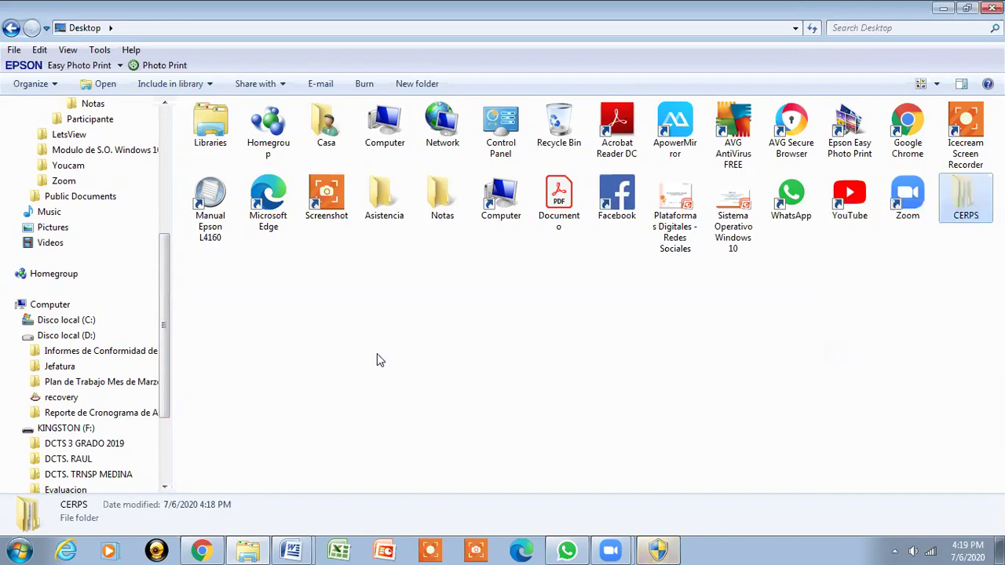
- Paste the cut CERPS folder into the Jefatura folder on Disco local (D:)
left_click(18, 335)
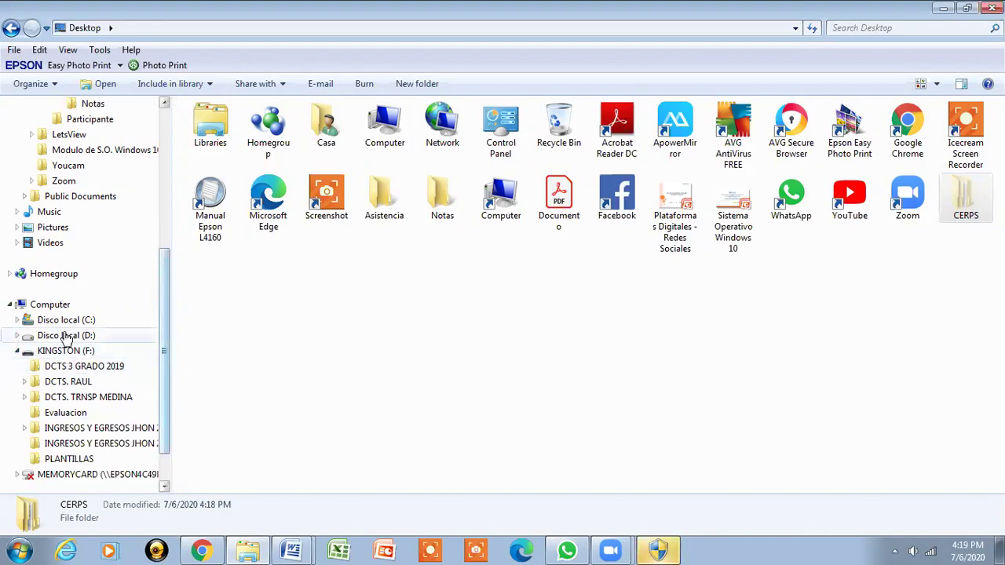
left_click(17, 335)
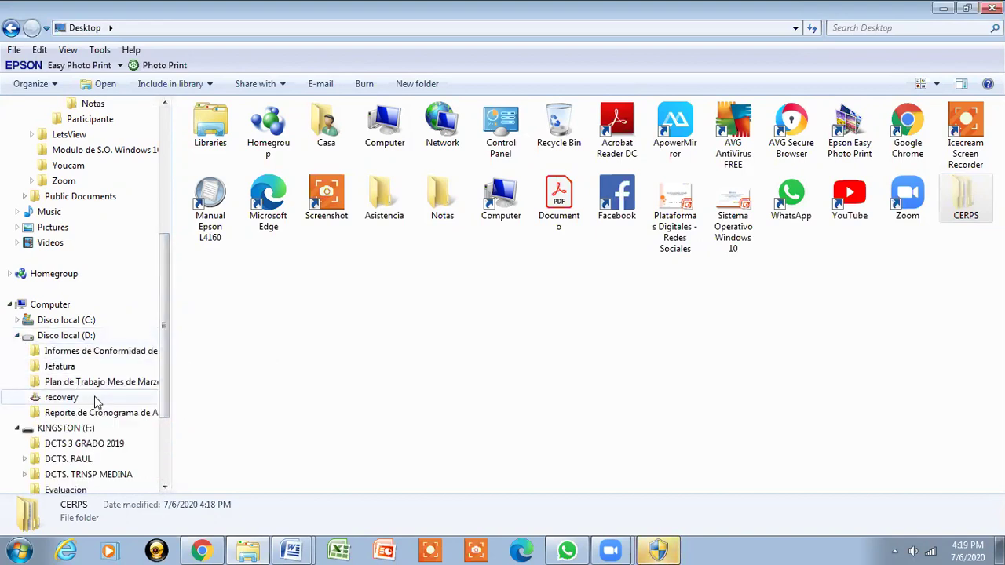
left_click(61, 368)
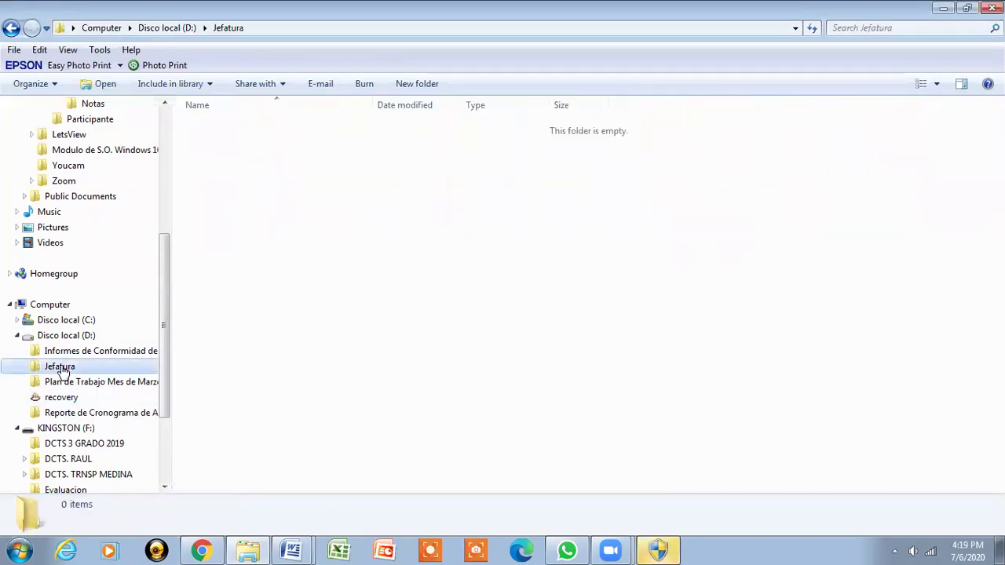
right_click(275, 312)
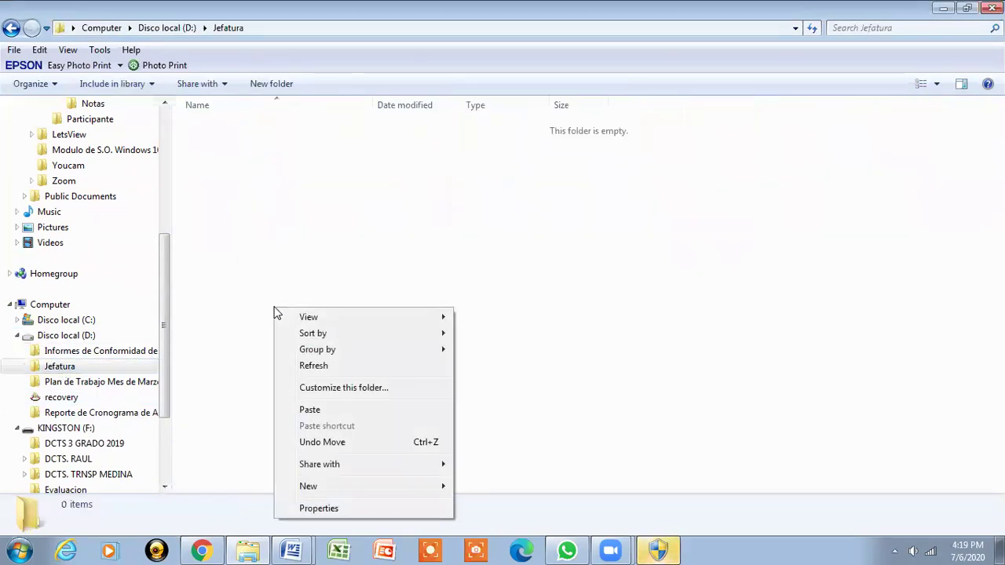
left_click(311, 410)
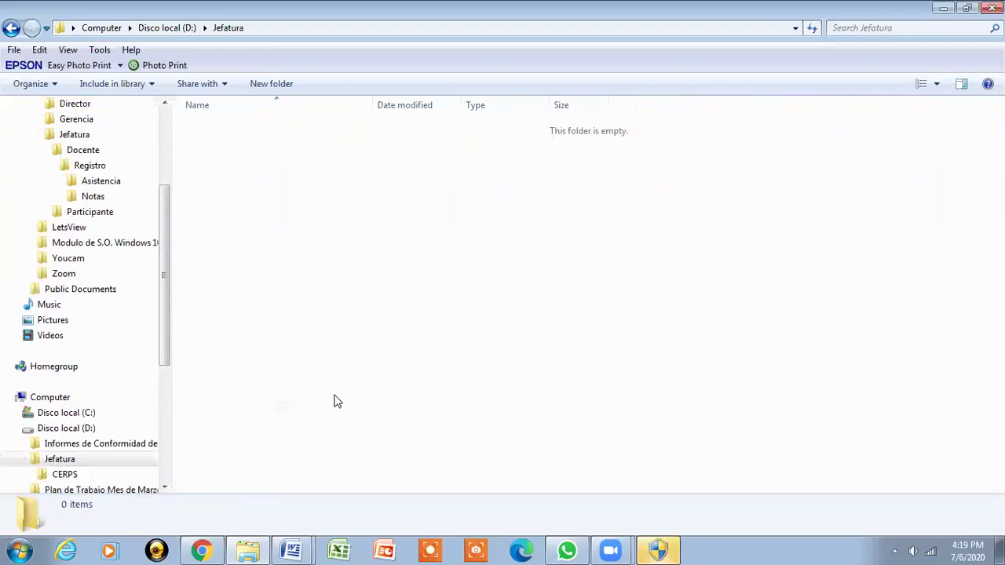
- Open the Jefatura folder inside EsSalud in My Documents
left_click_drag(163, 306, 172, 359)
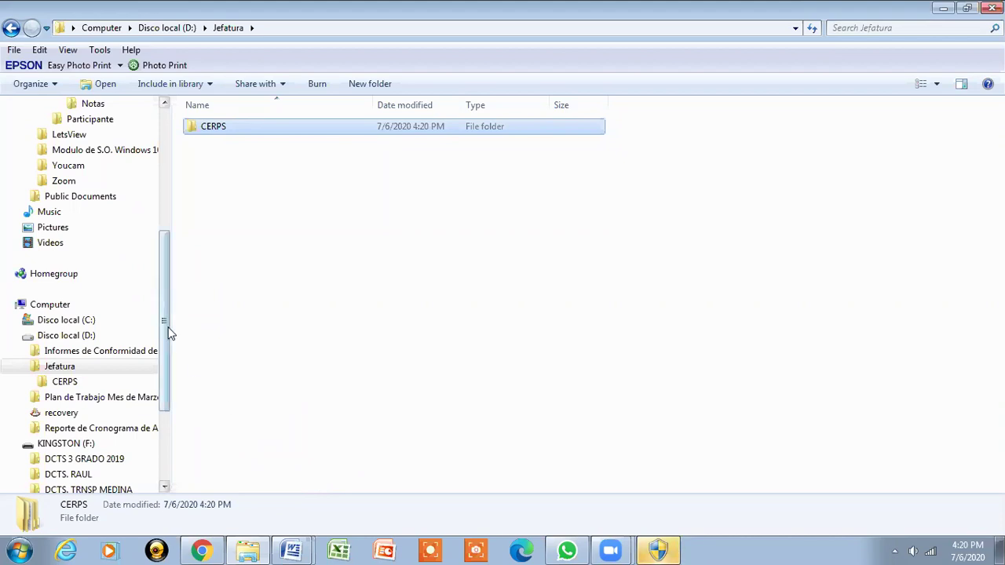
left_click_drag(162, 318, 168, 237)
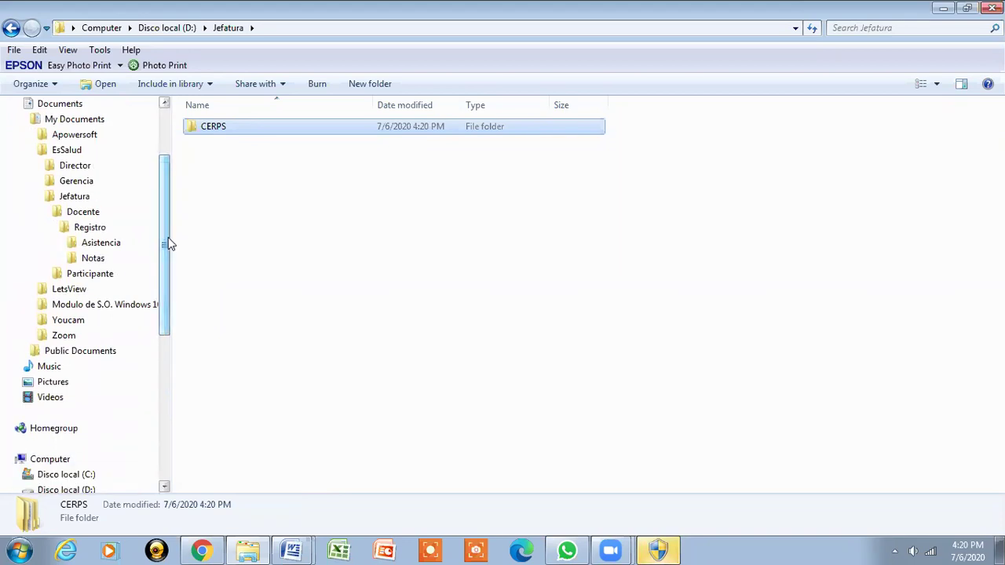
left_click(81, 198)
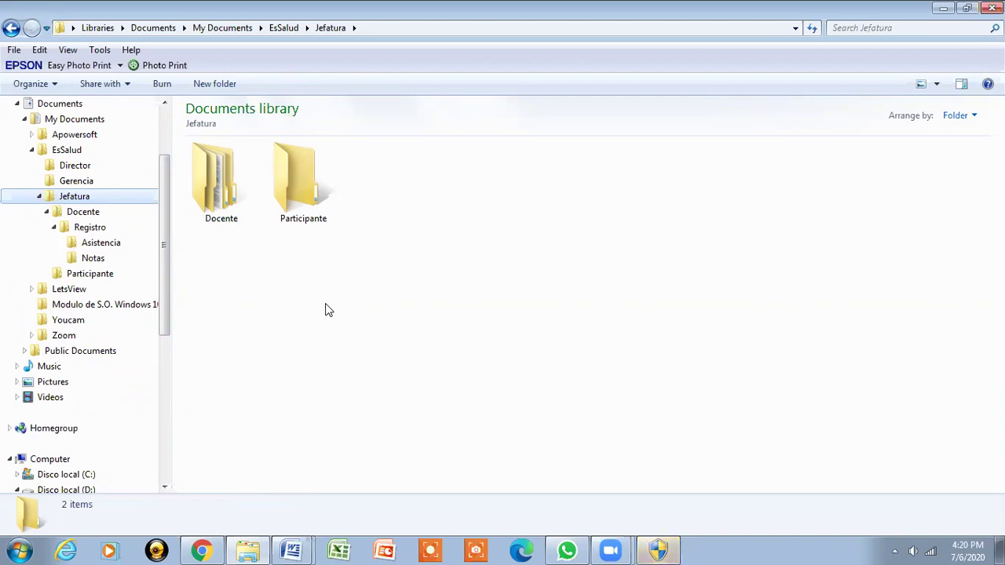
- Switch to the Evaluacion document in Word and compare the wording of item 8 with the open Jefatura folder
left_click(284, 548)
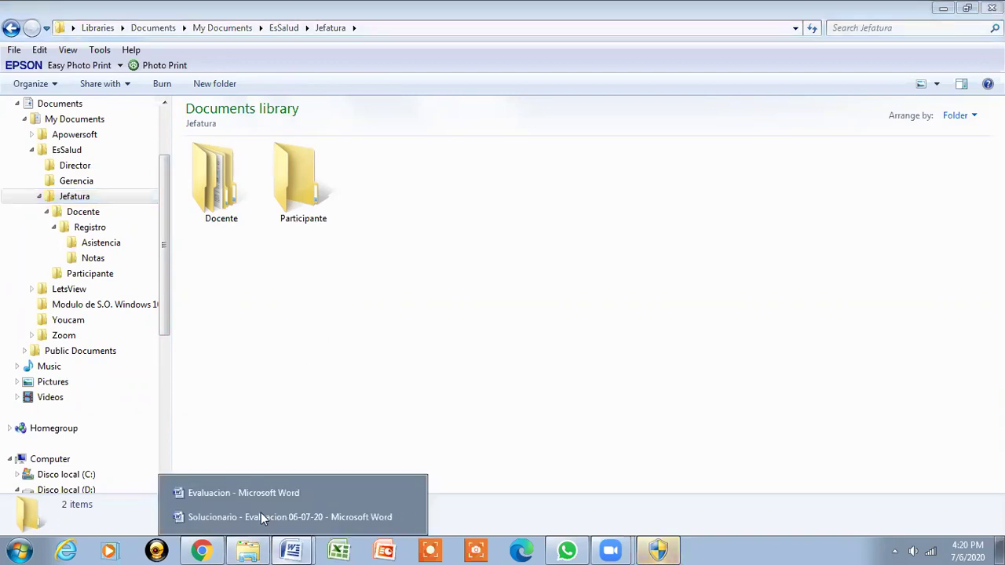
left_click(239, 488)
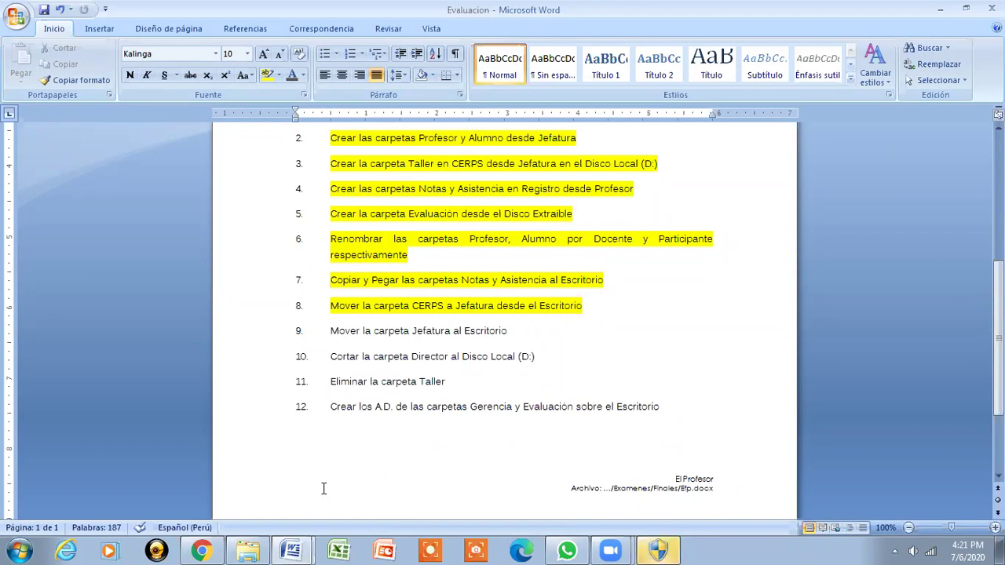
left_click(292, 550)
left_click(300, 492)
left_click(250, 550)
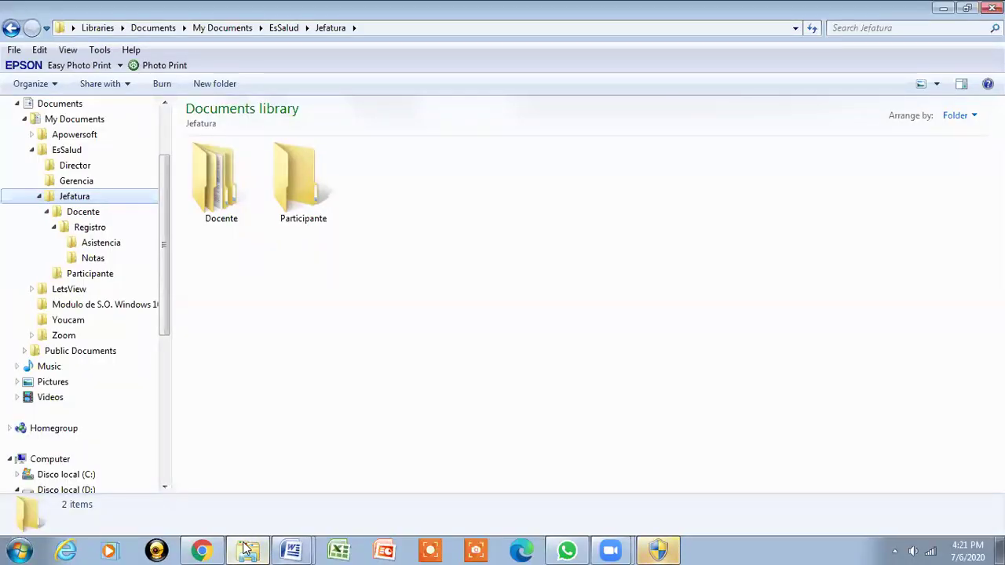
left_click(247, 550)
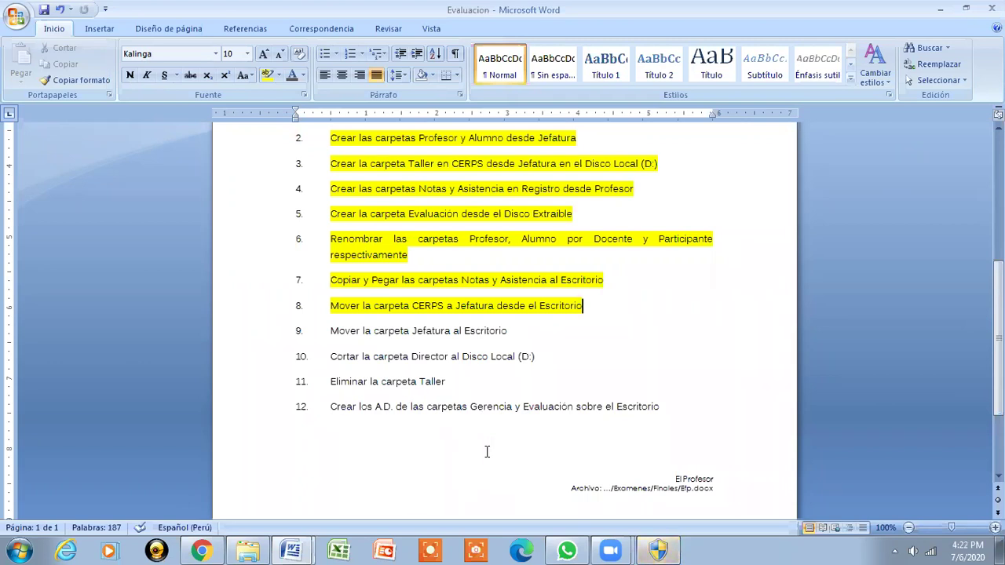
- Switch to Windows Explorer and try to move the CERPS folder from Jefatura on Disco local (D:) into EsSalud's Jefatura folder
left_click(248, 549)
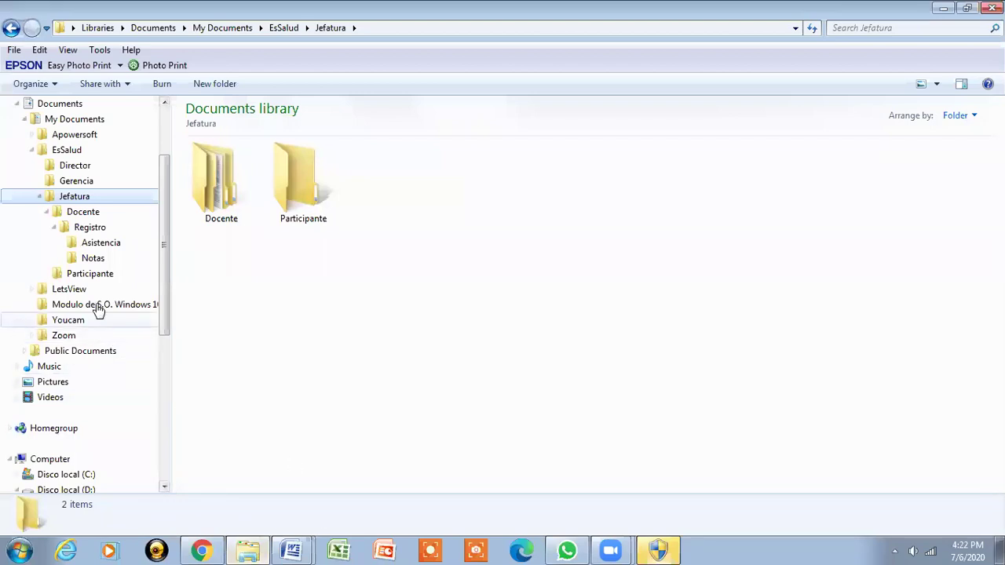
left_click_drag(163, 235, 161, 340)
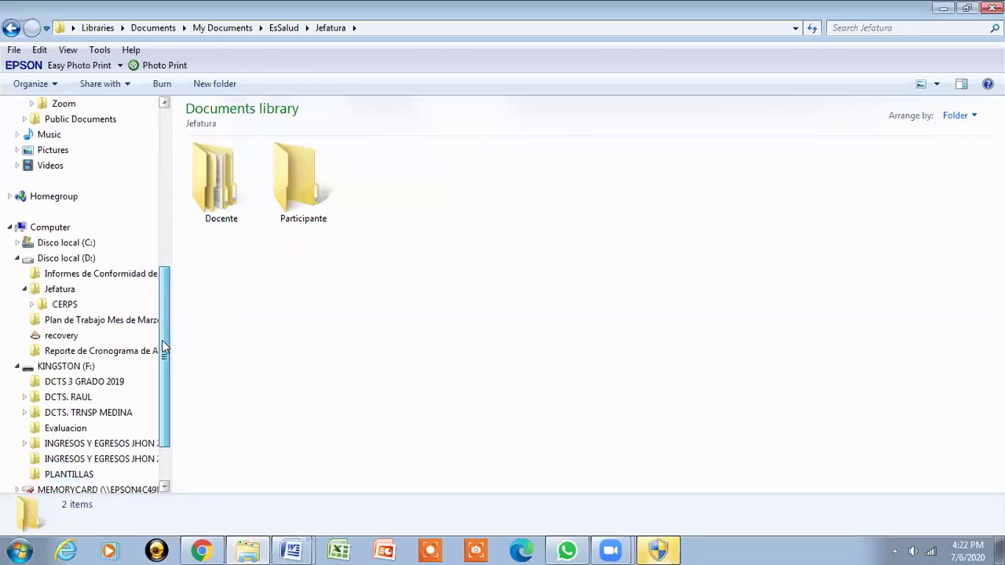
right_click(63, 306)
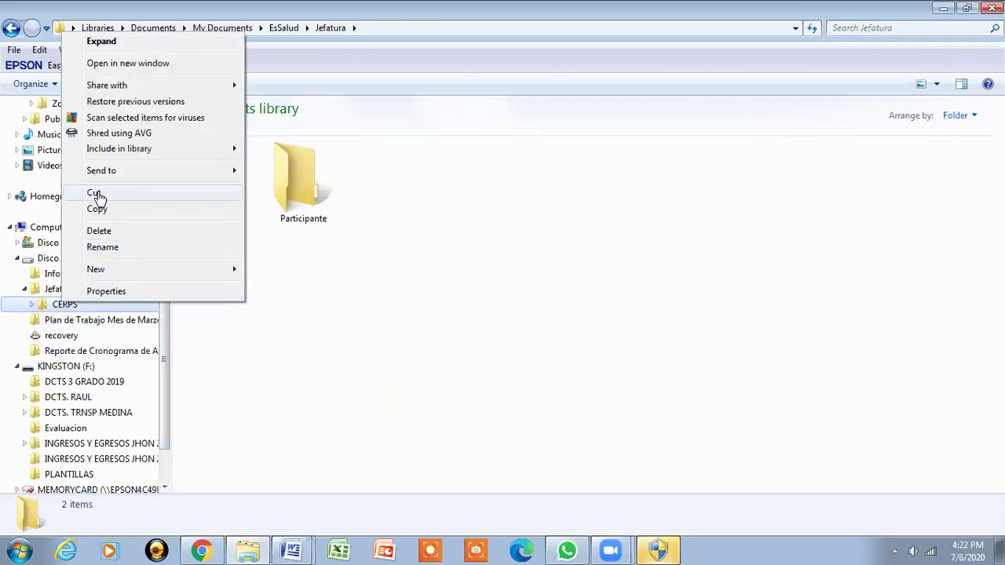
left_click(96, 193)
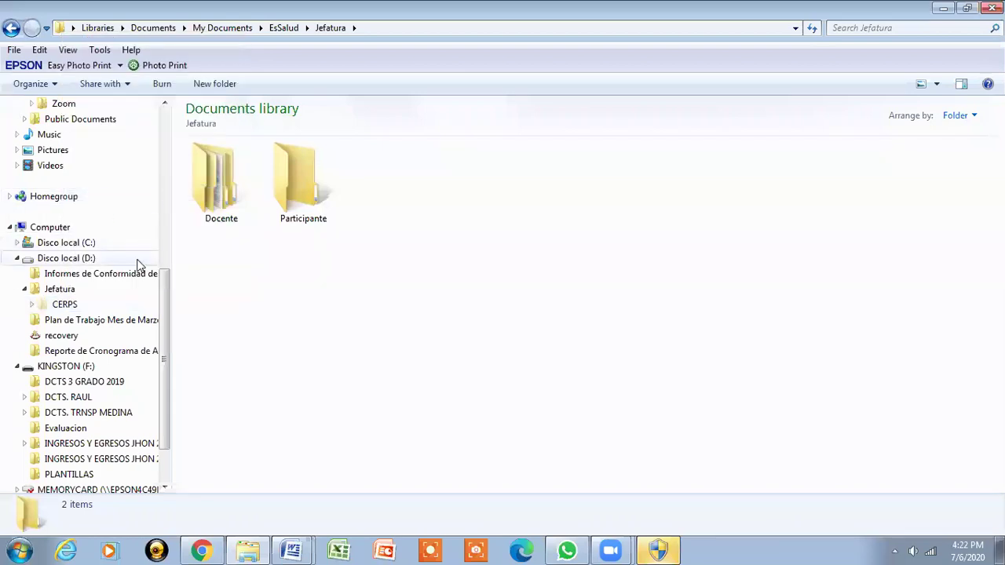
left_click_drag(168, 293, 158, 175)
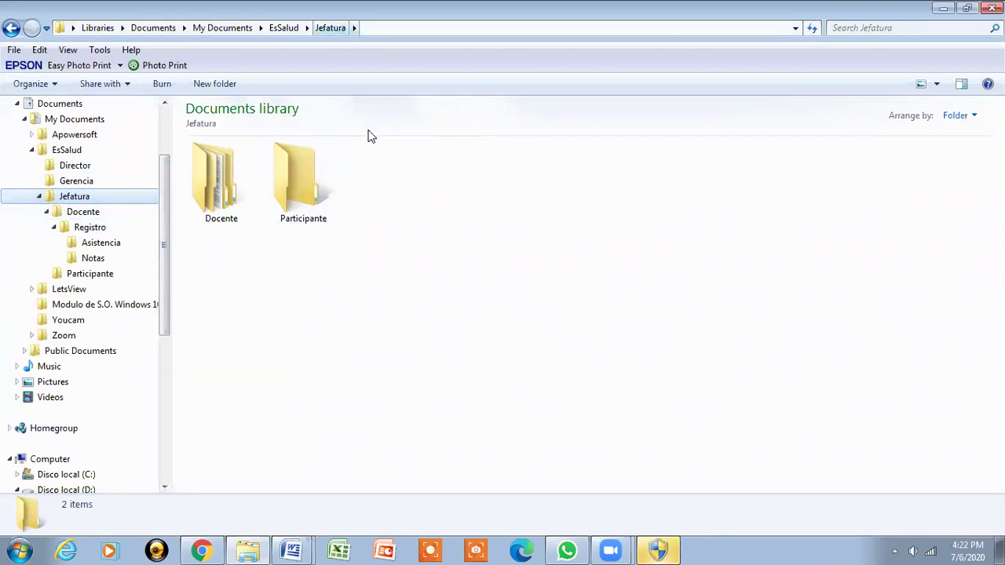
right_click(393, 241)
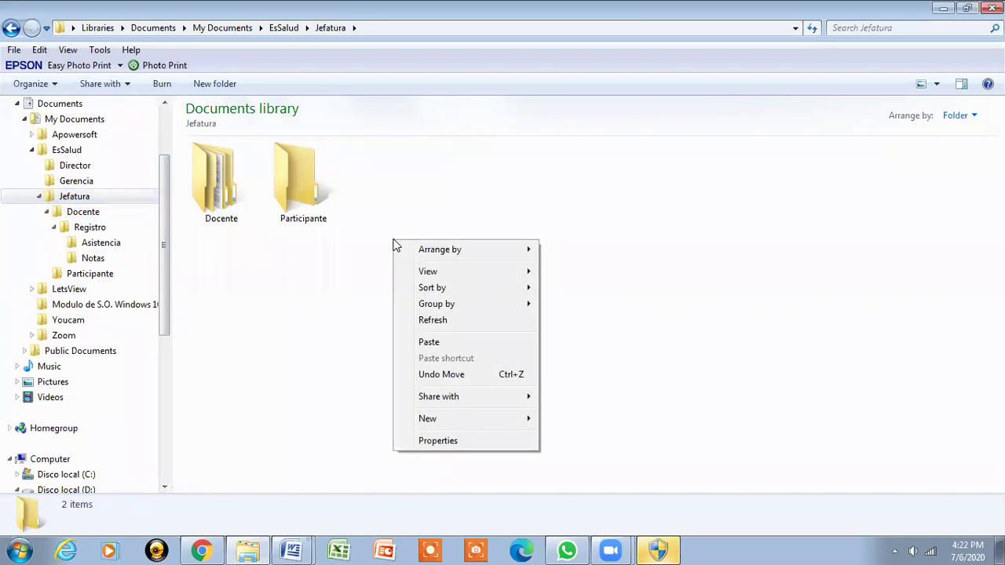
left_click(431, 343)
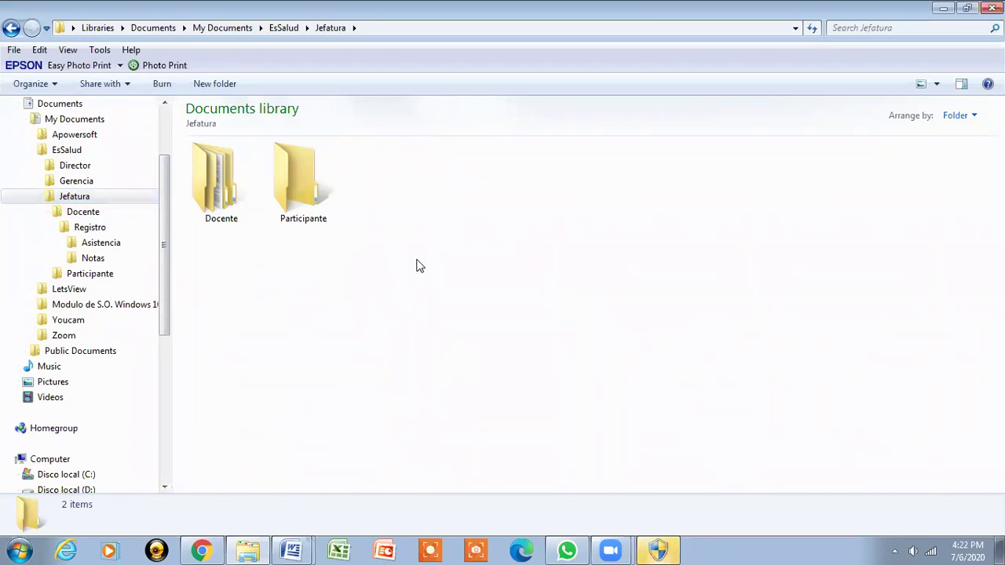
- Cut the CERPS folder from the Jefatura folder on Disco local (D:)
left_click_drag(165, 284, 164, 352)
left_click(65, 397)
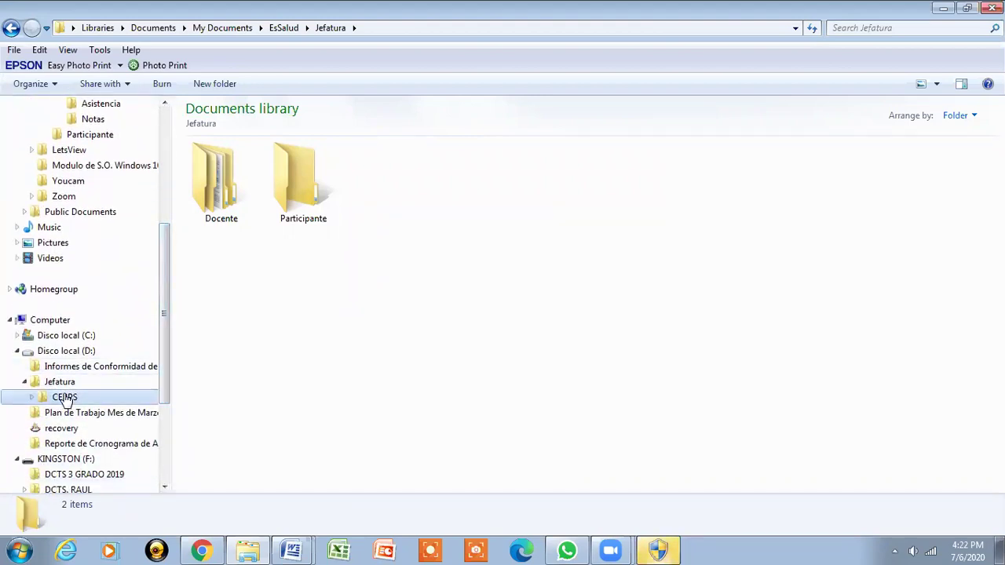
right_click(66, 399)
left_click(99, 285)
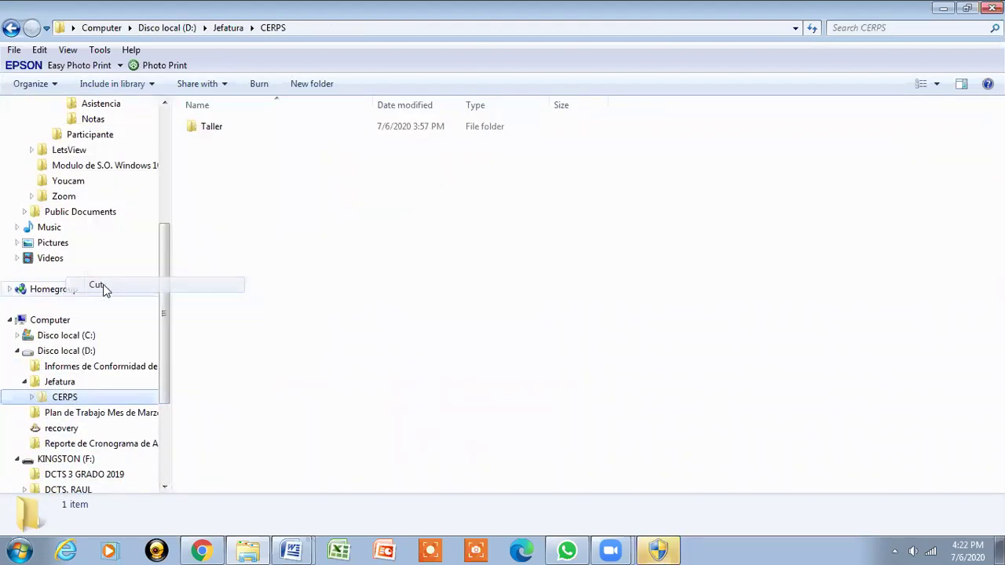
- Paste the cut CERPS folder into the Jefatura folder inside EsSalud in My Documents
left_click_drag(160, 273, 150, 207)
left_click(82, 198)
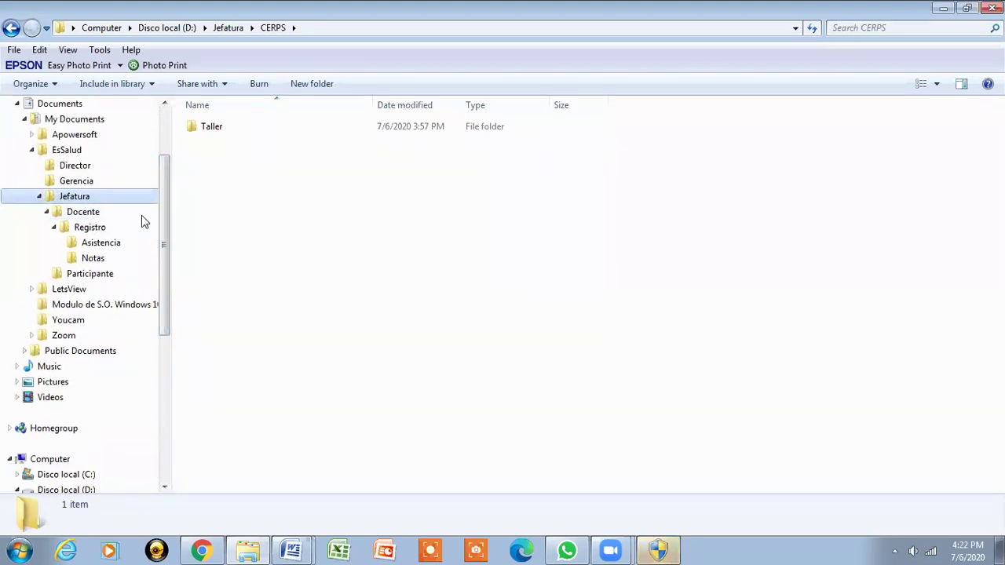
right_click(327, 289)
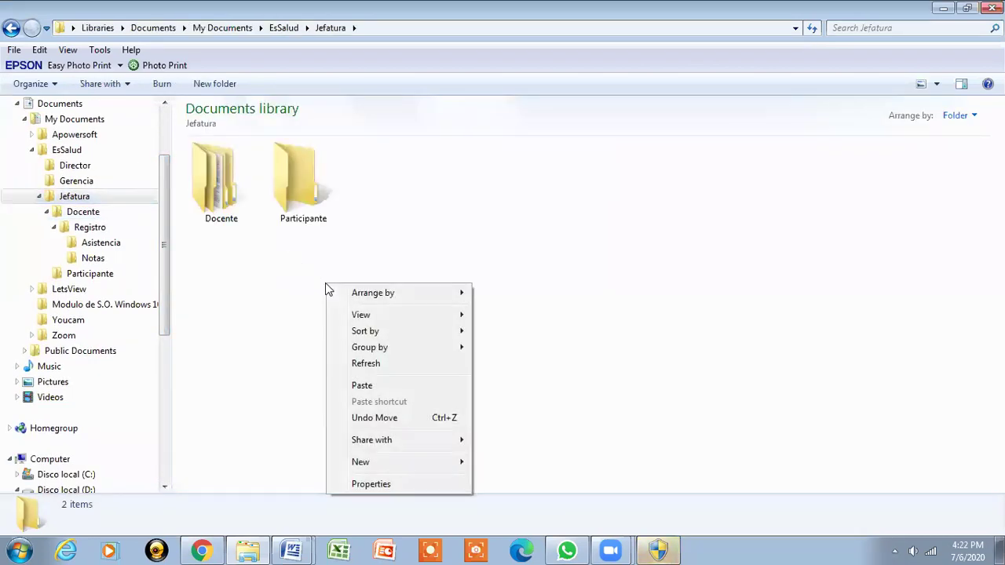
left_click(366, 385)
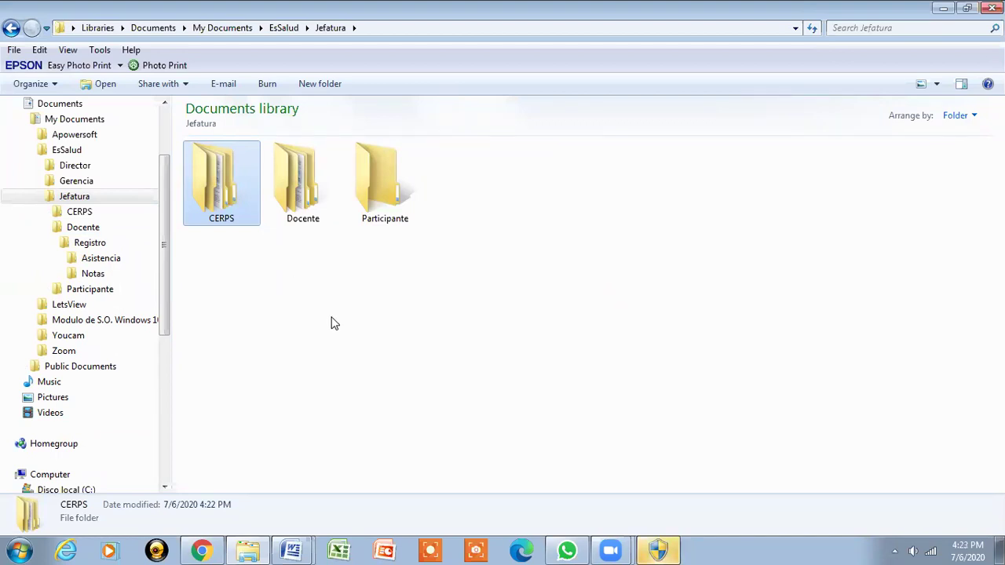
- Switch to the Evaluacion document in Word to review the remaining exercises
left_click(292, 536)
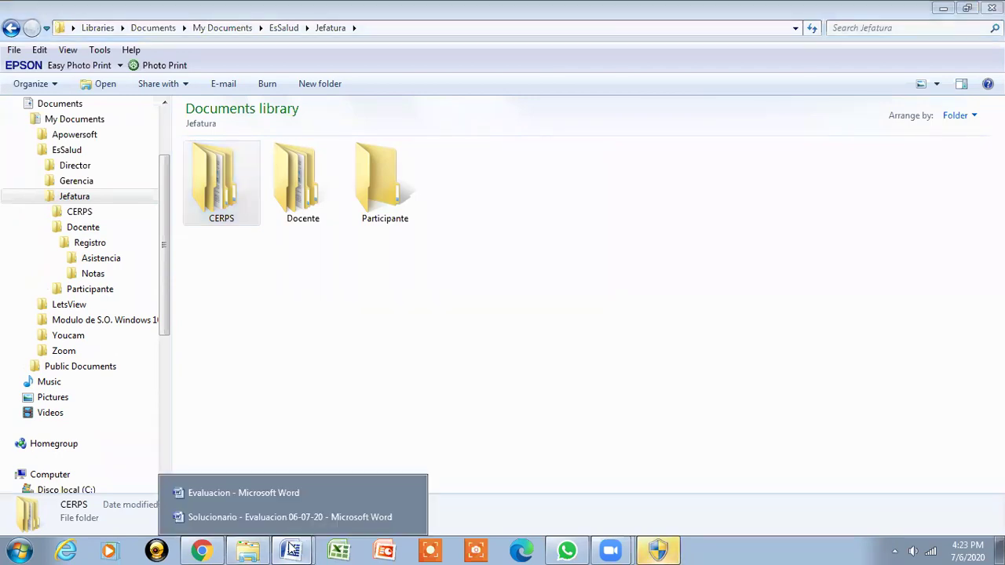
left_click(259, 490)
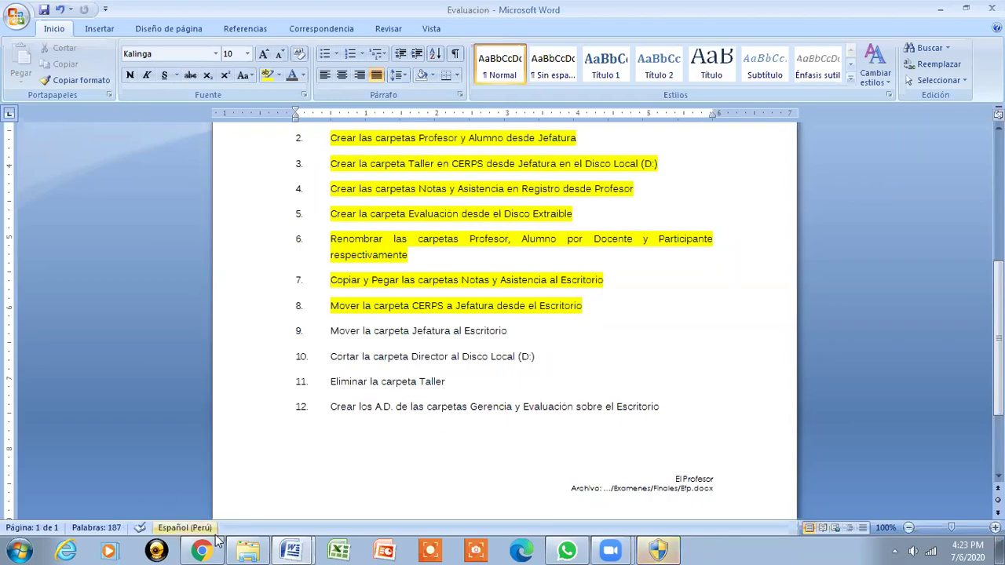
- Switch to Windows Explorer and move the Jefatura folder from EsSalud in My Documents to the Desktop
left_click(250, 549)
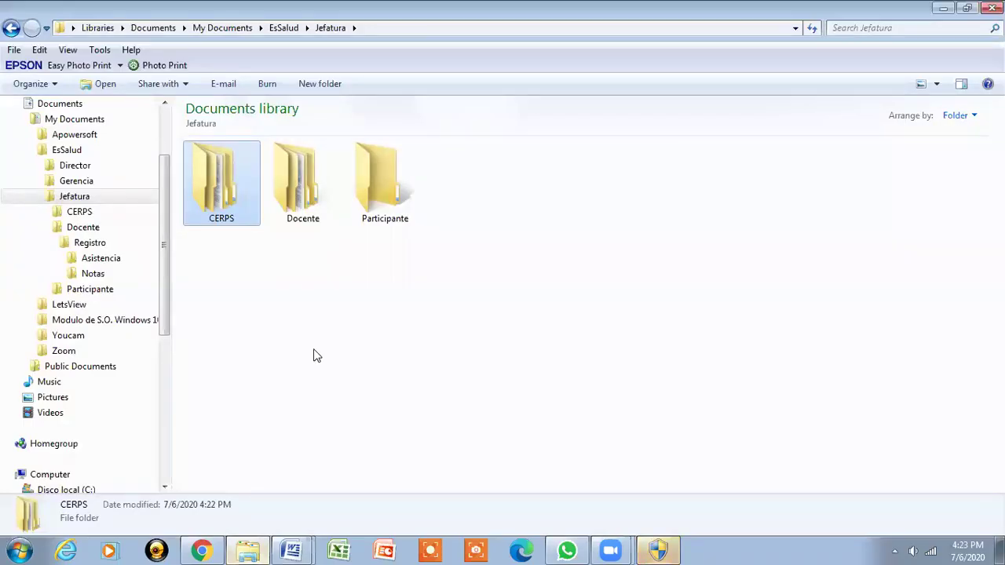
right_click(82, 204)
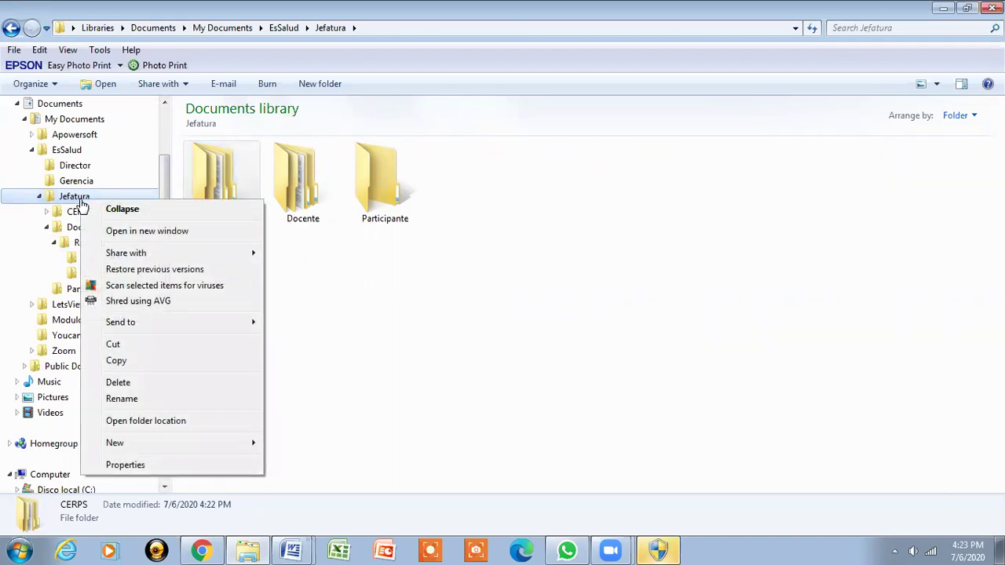
left_click(112, 345)
left_click_drag(165, 271, 165, 201)
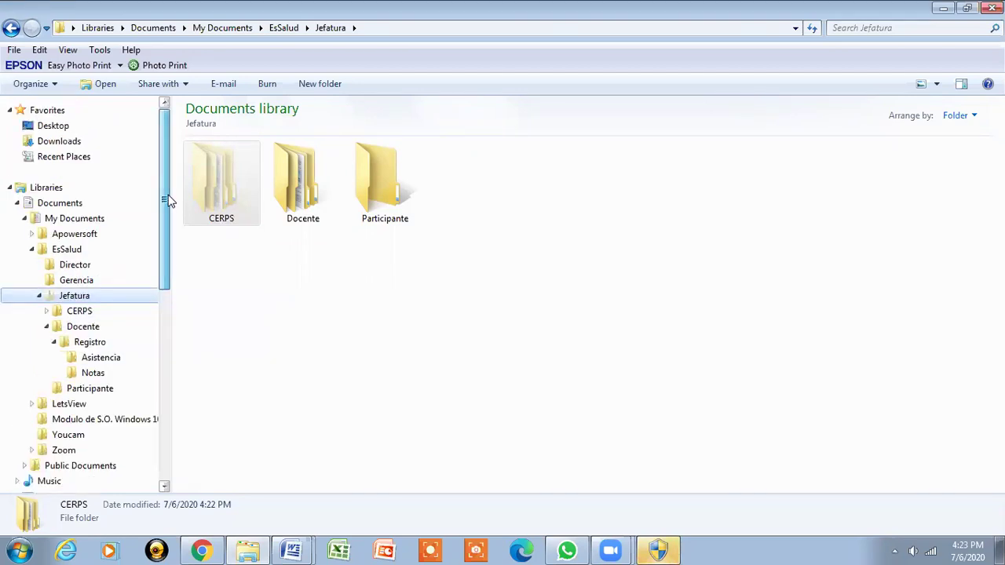
left_click(55, 127)
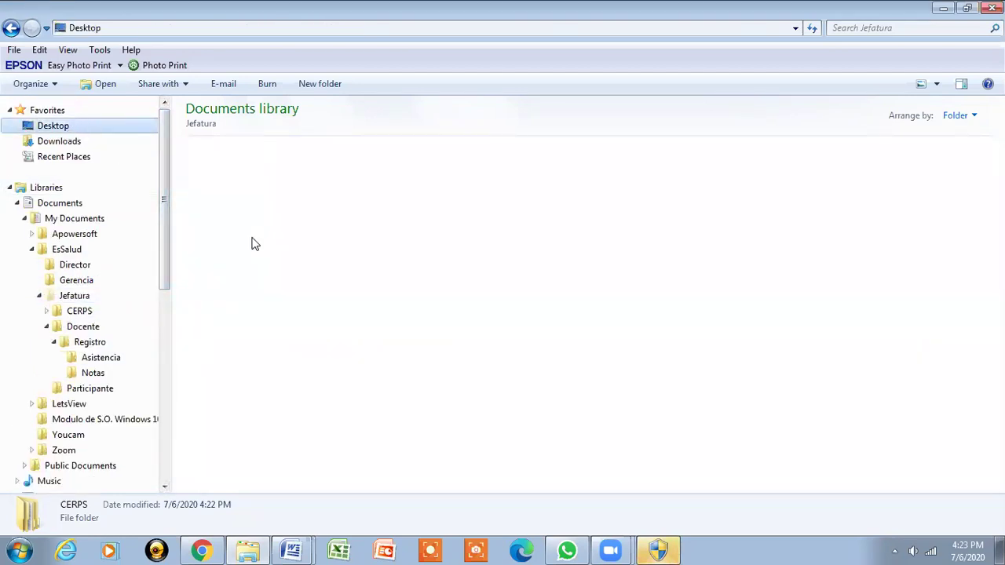
right_click(407, 351)
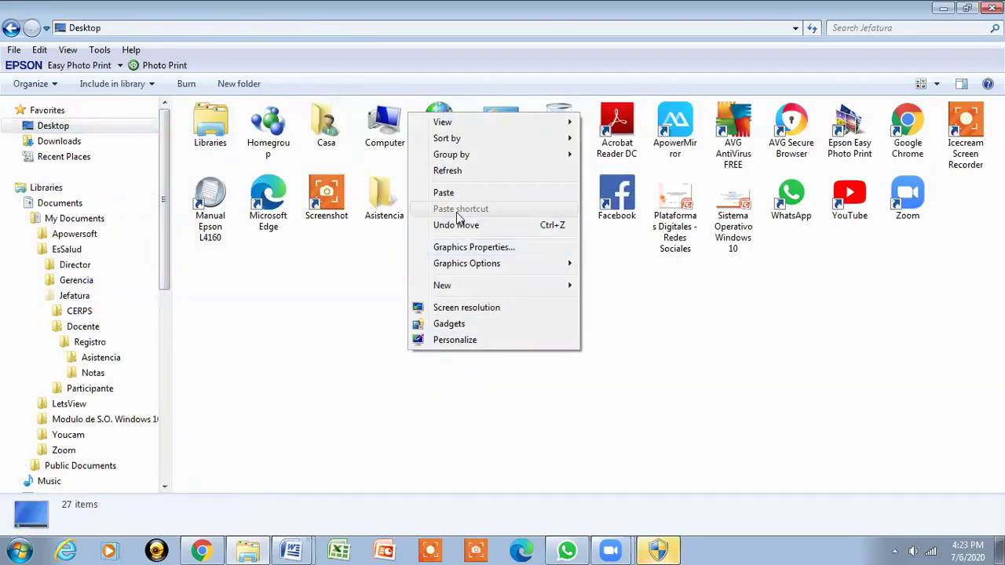
left_click(444, 193)
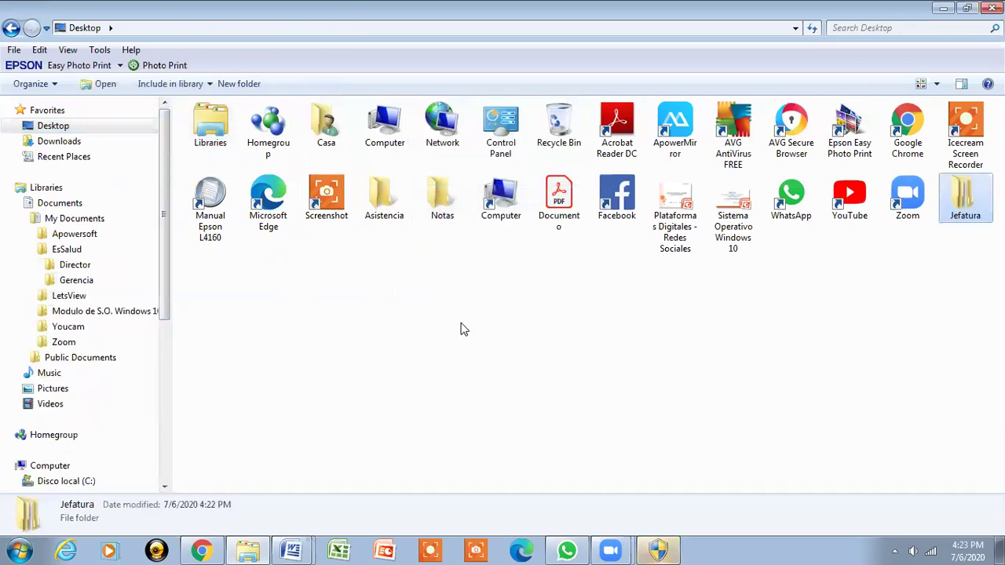
left_click(974, 240)
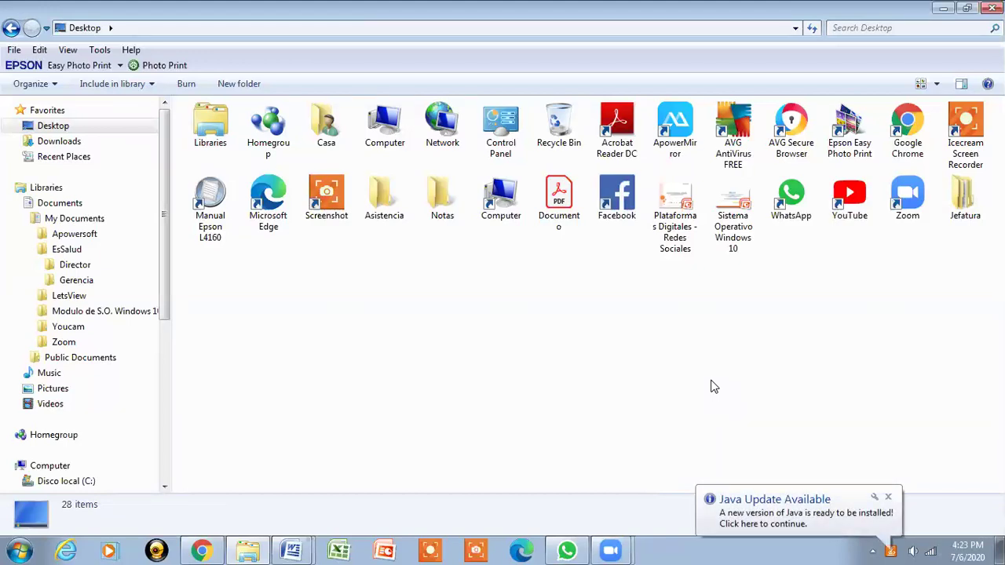
left_click(888, 497)
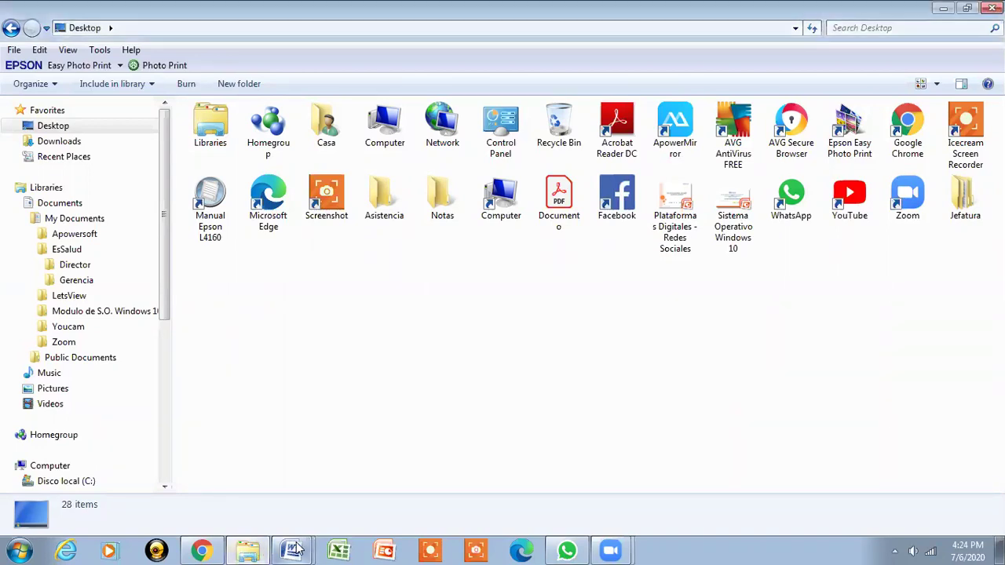
- Switch to the Evaluacion document in Word and highlight exercise 9, "Mover la carpeta Jefatura al Escritorio", in yellow
mouse_move(296, 550)
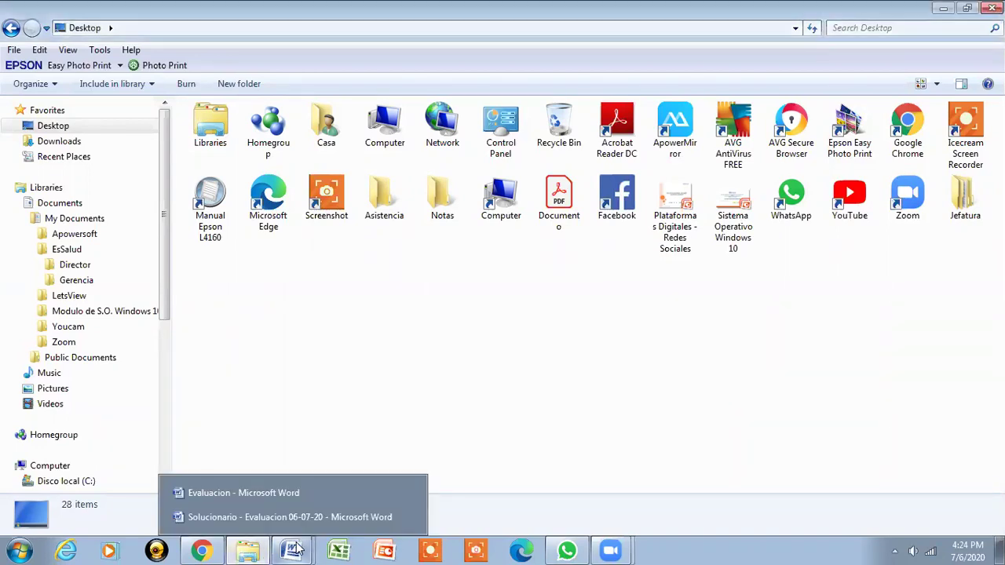
left_click(262, 492)
left_click(656, 347)
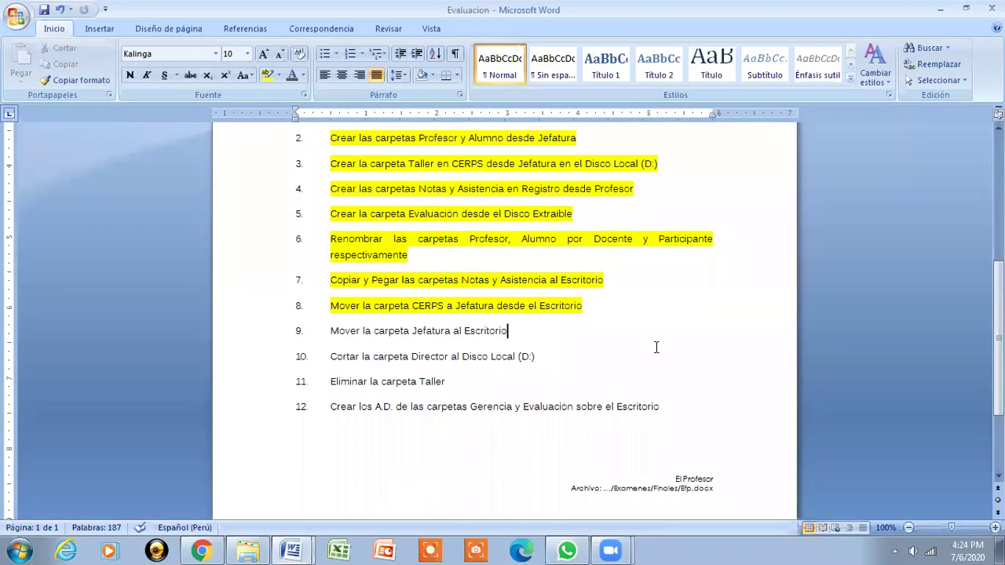
left_click_drag(330, 330, 502, 331)
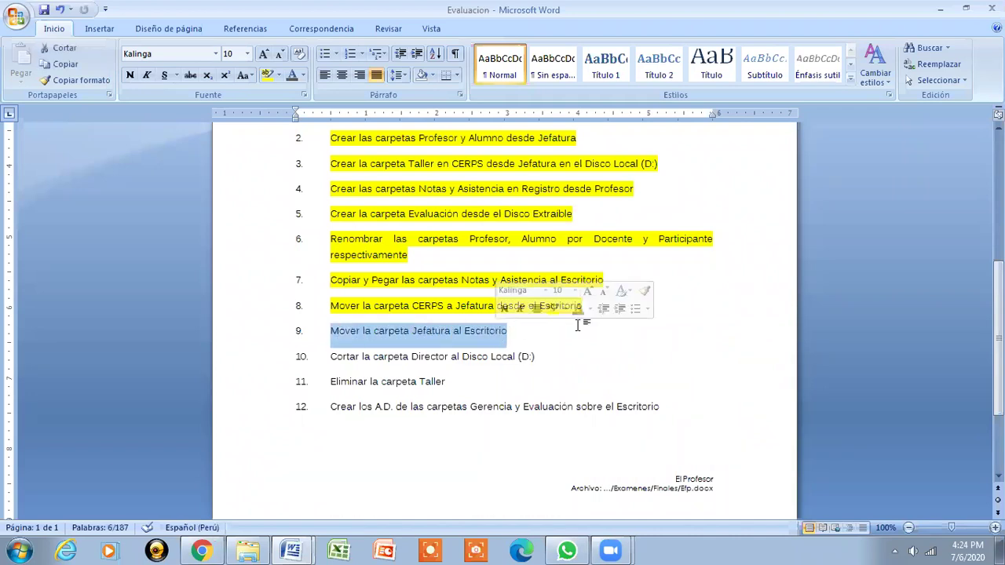
left_click(267, 75)
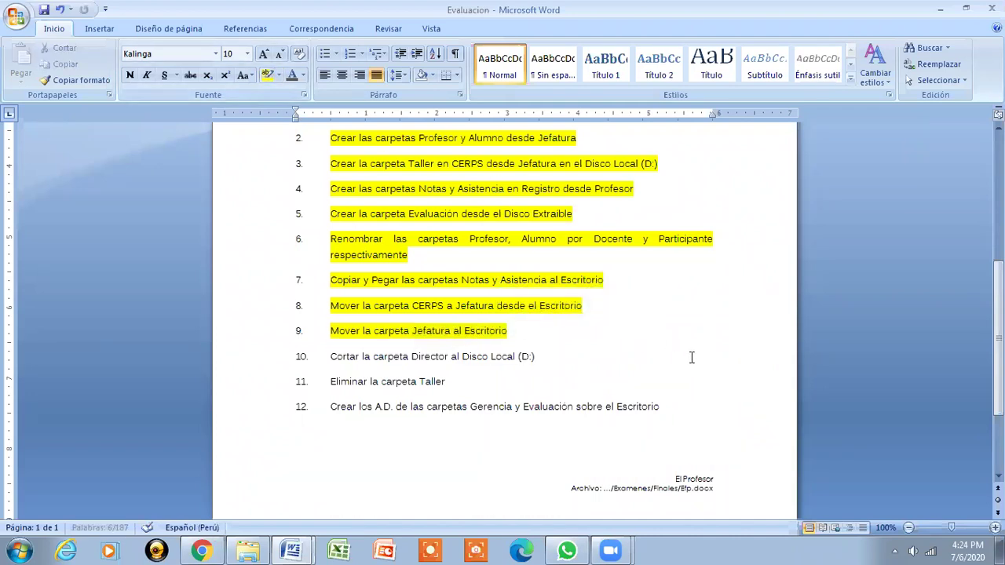
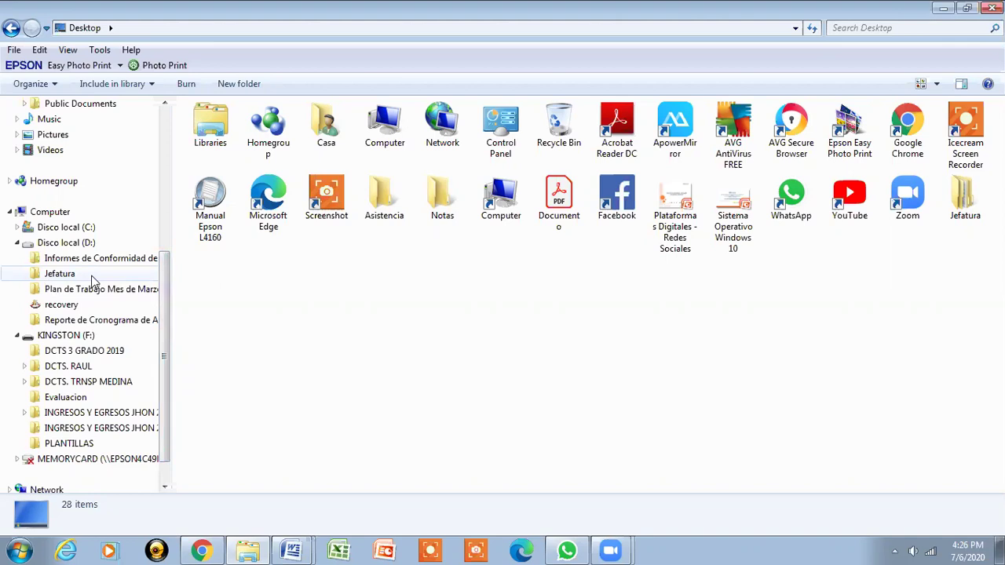
- Try to move the Jefatura folder from Disco local (D:) to the Desktop and check the contents of the Desktop's Jefatura folder
right_click(93, 280)
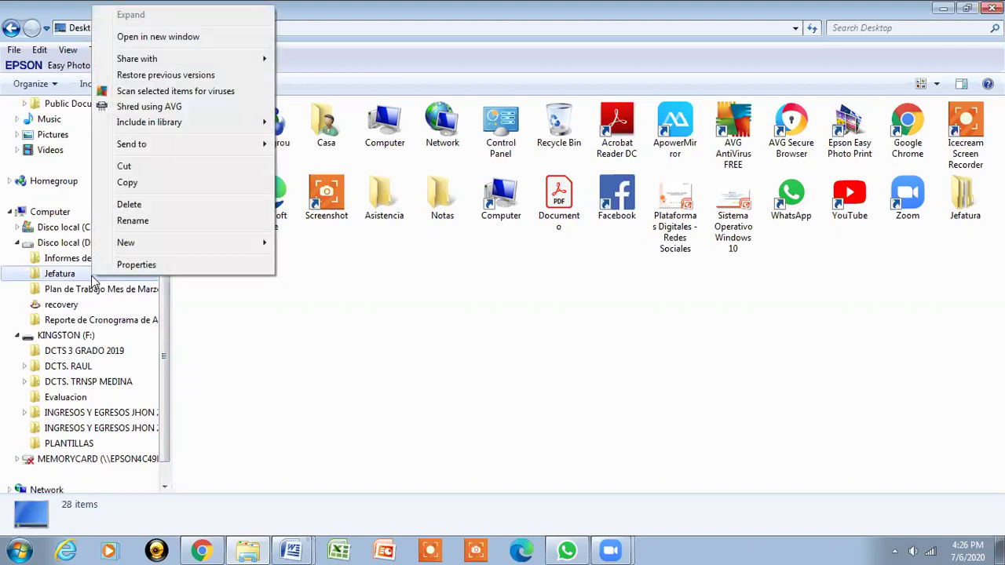
left_click(135, 167)
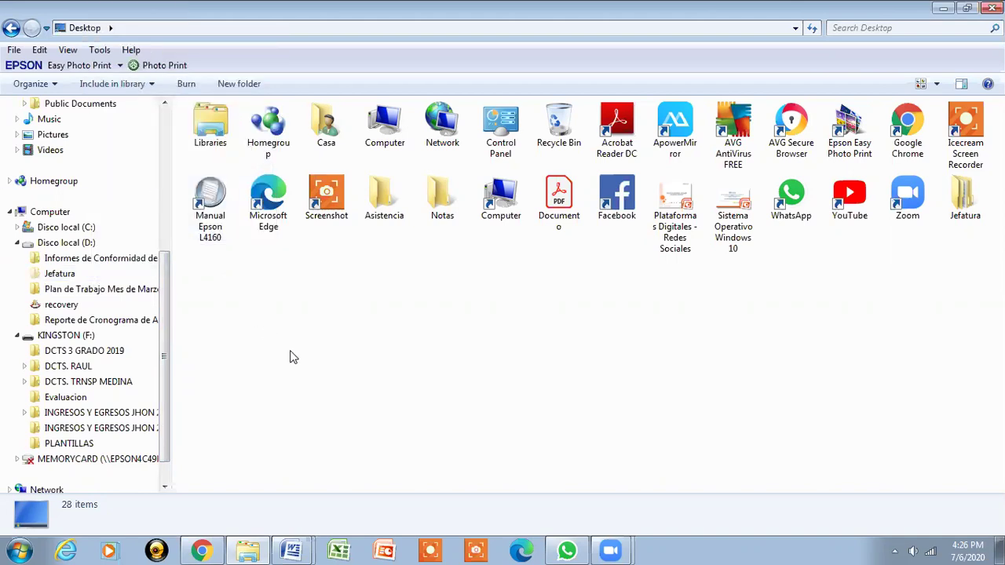
scroll(168, 171, "up", 5)
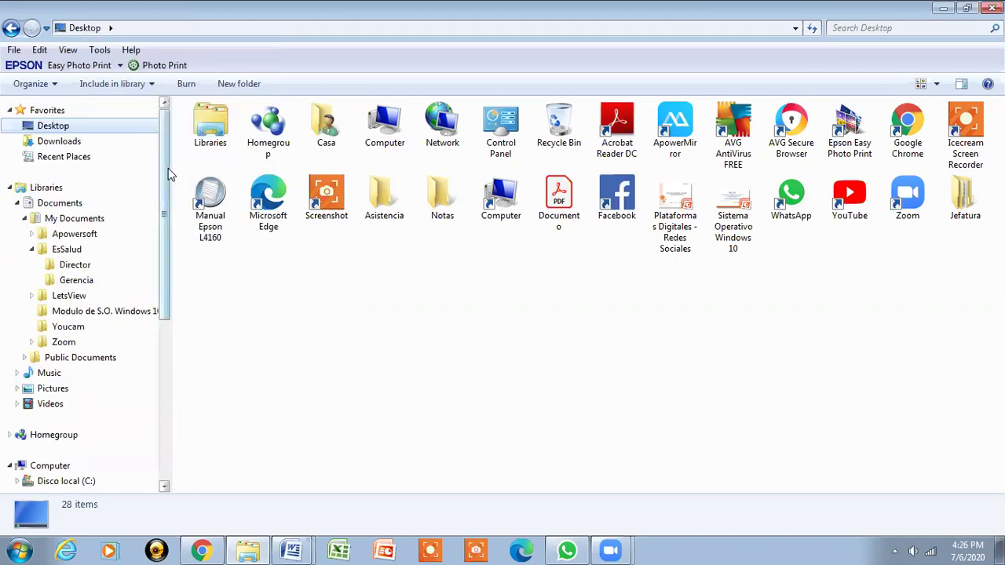
left_click(69, 128)
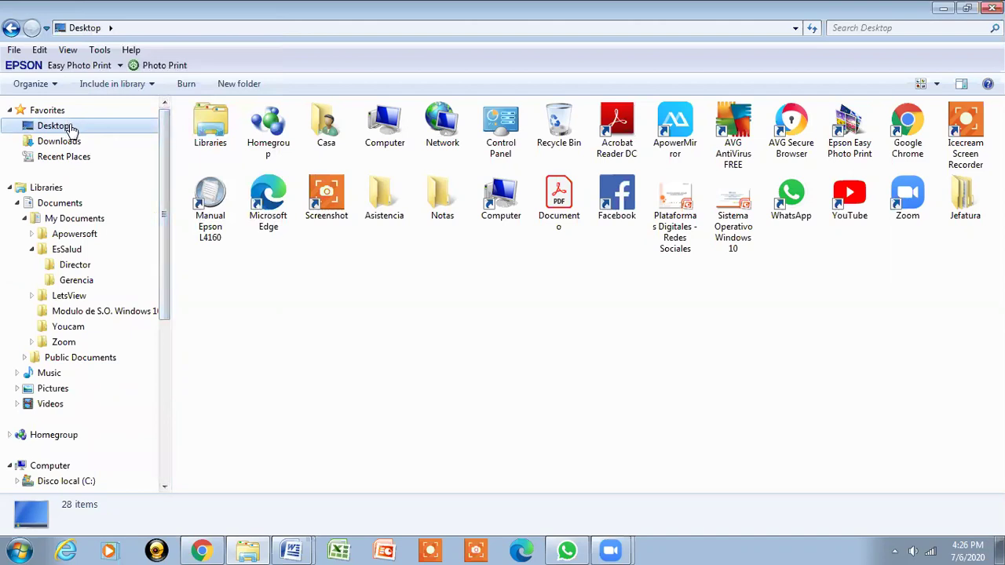
right_click(350, 302)
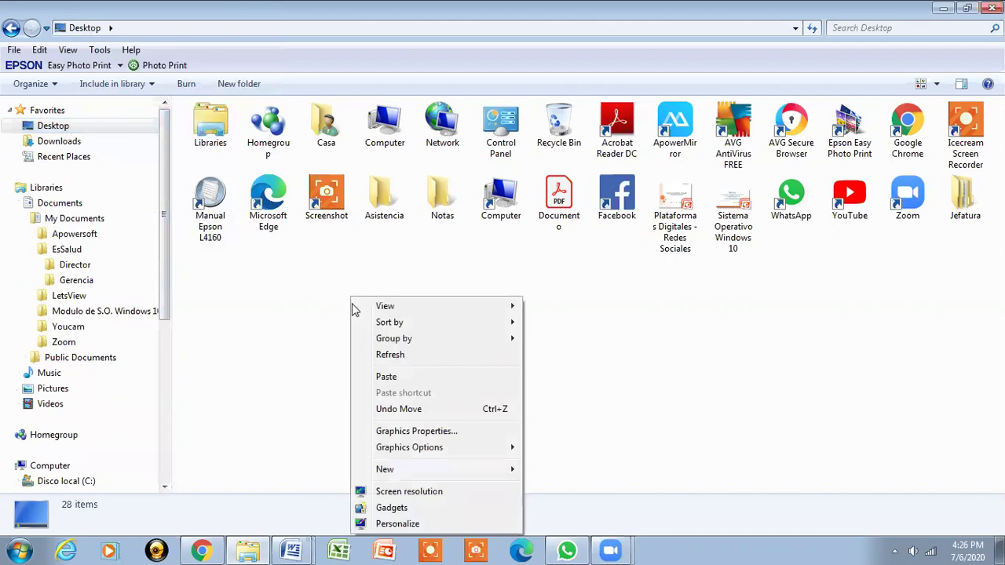
left_click(381, 380)
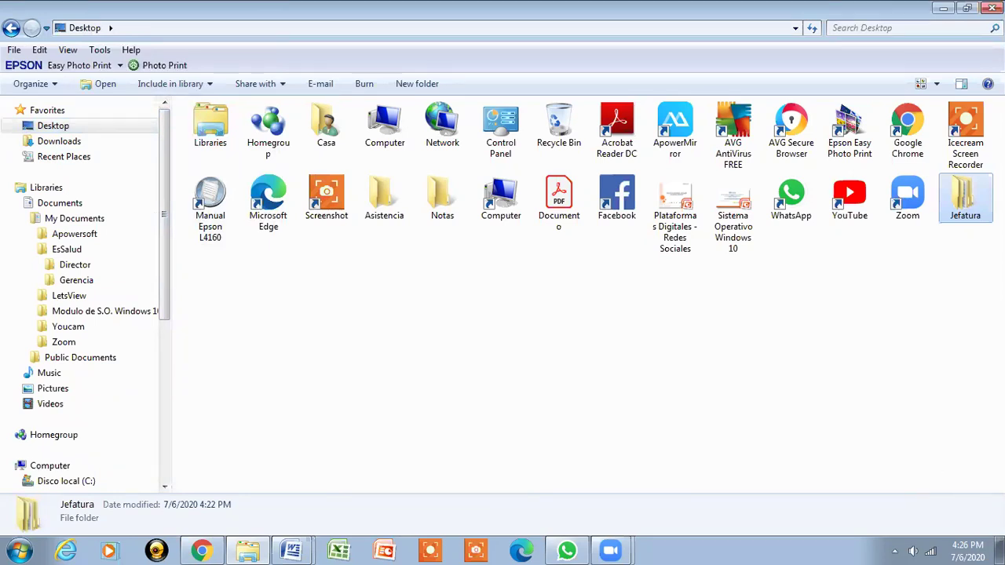
double_click(962, 215)
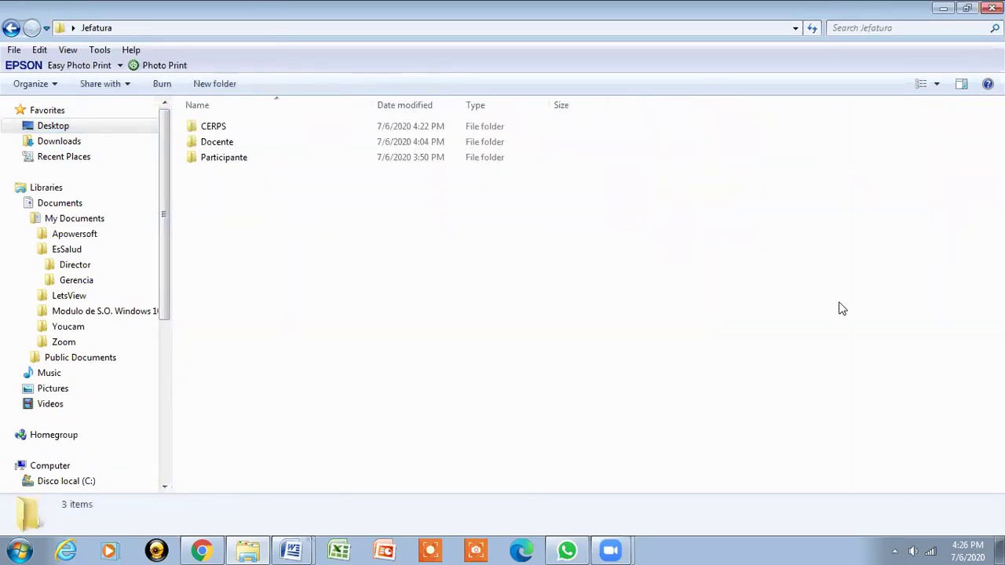
left_click(13, 28)
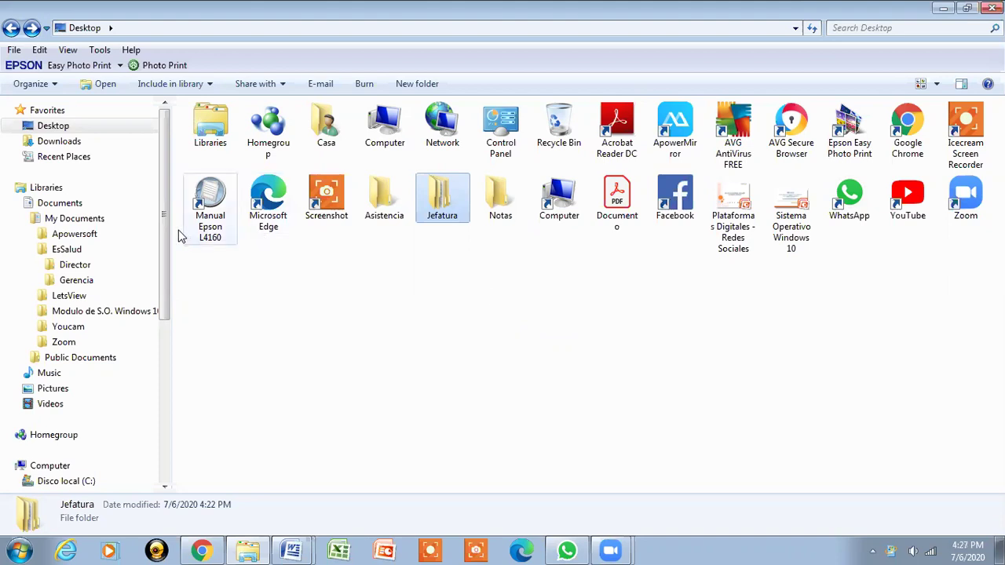
- Rename the Jefatura folder on Disco local (D:) as Jefatura I
left_click_drag(164, 229, 173, 322)
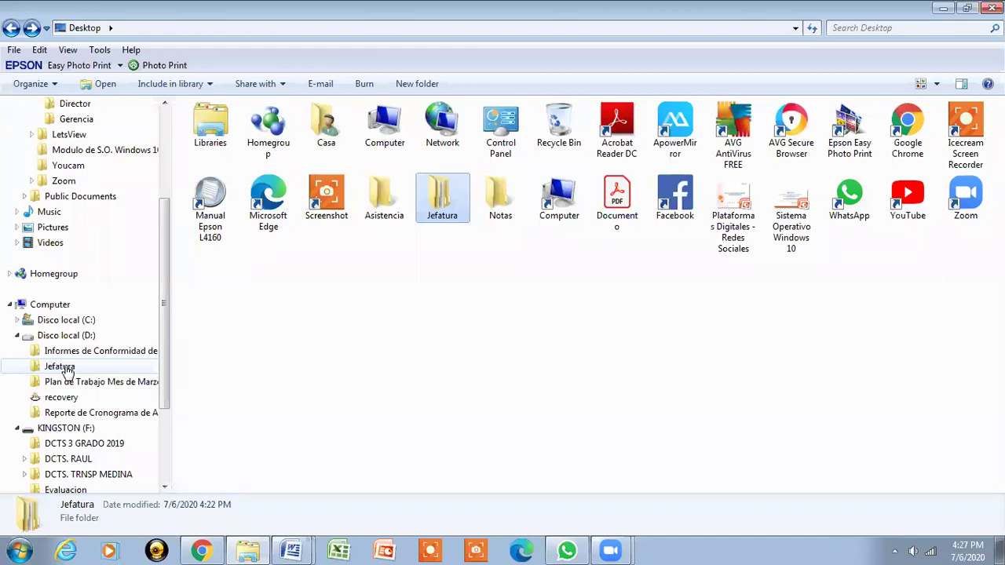
right_click(66, 372)
left_click(146, 311)
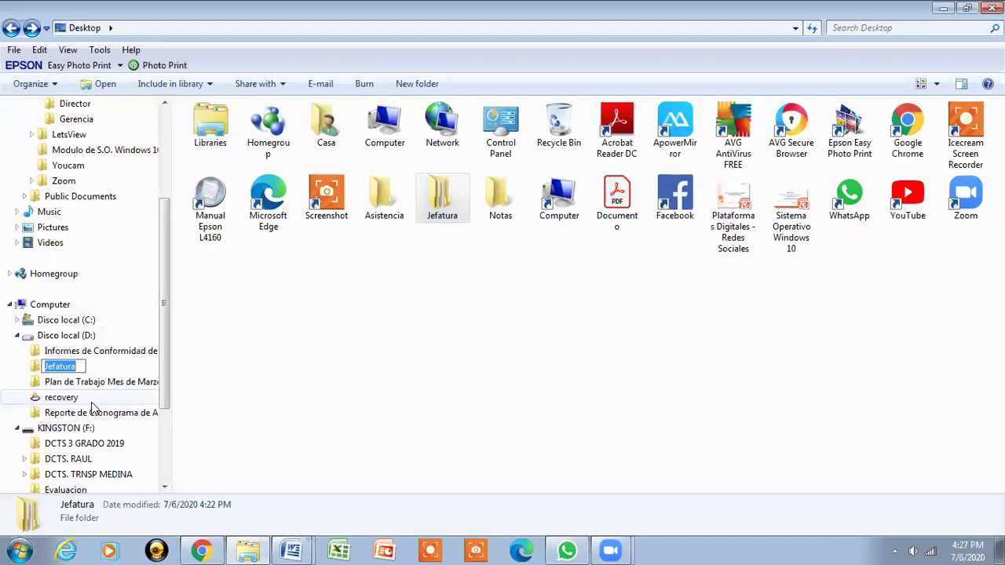
left_click(82, 366)
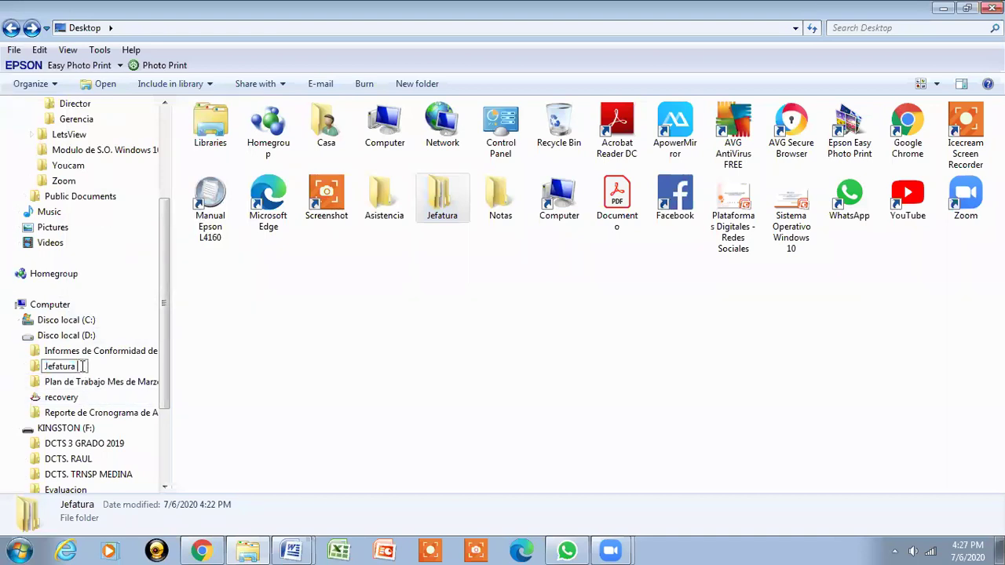
type("I")
key("Return")
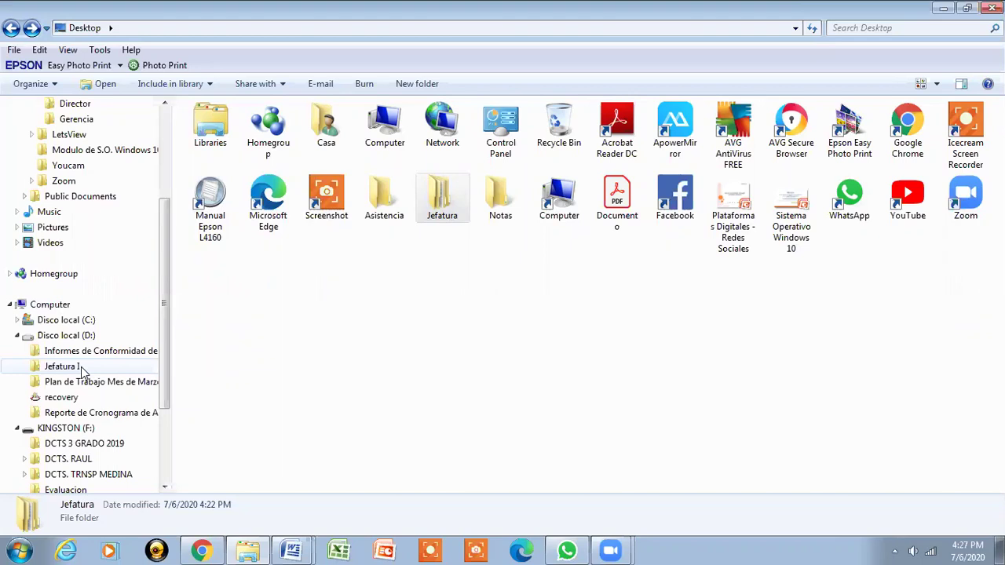
- Try to move the Jefatura I folder from Disco local (D:) to the Desktop
right_click(81, 366)
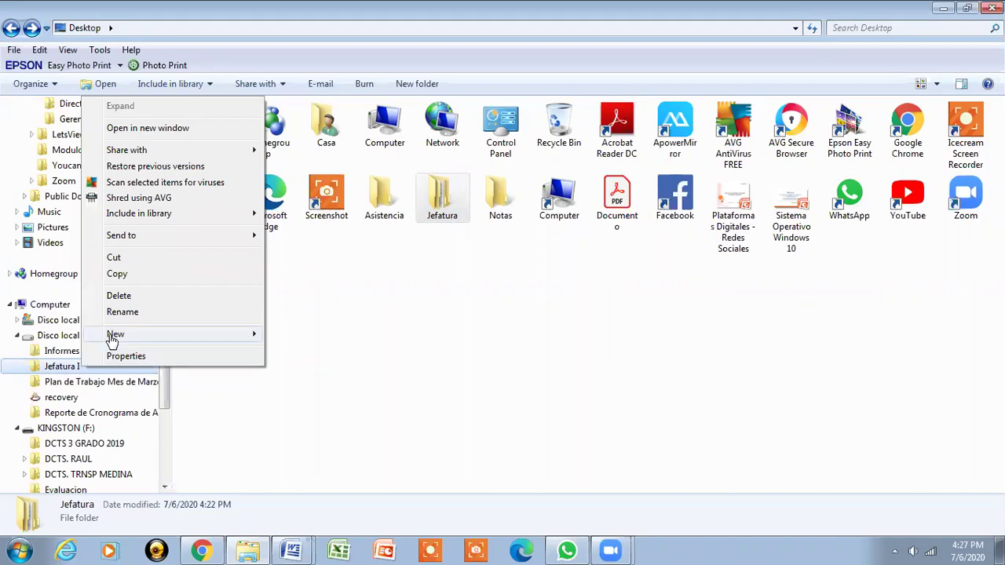
left_click(113, 259)
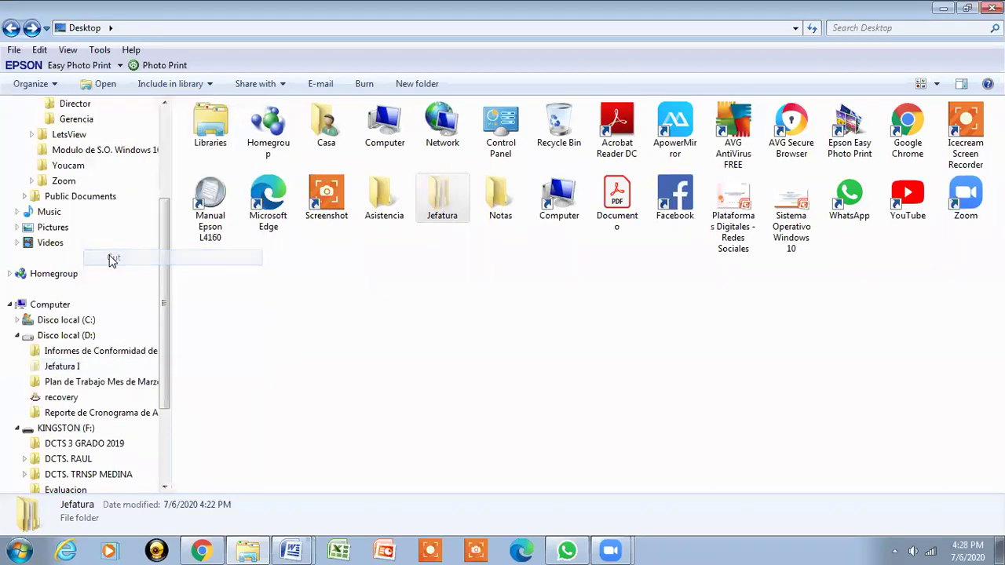
right_click(341, 358)
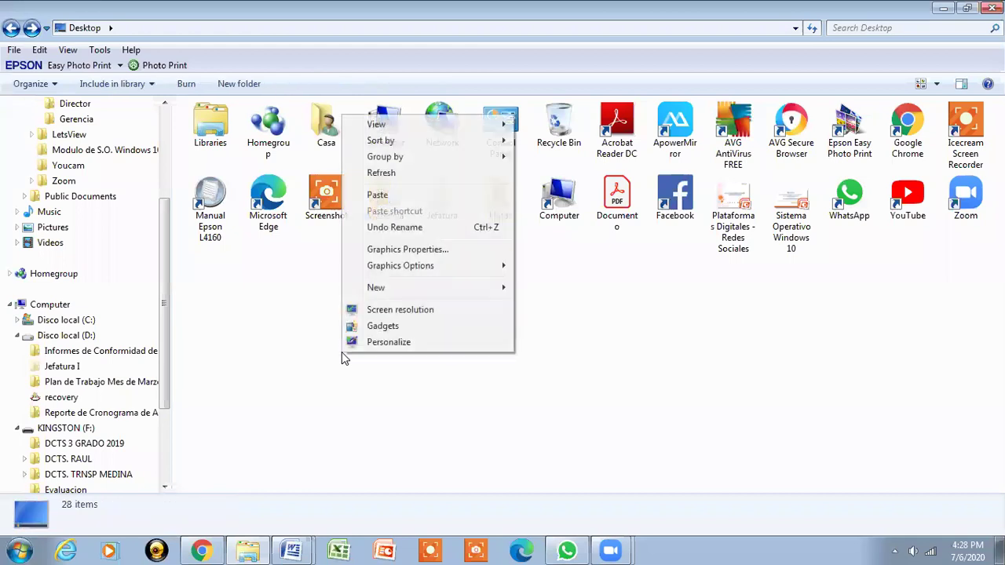
left_click(393, 196)
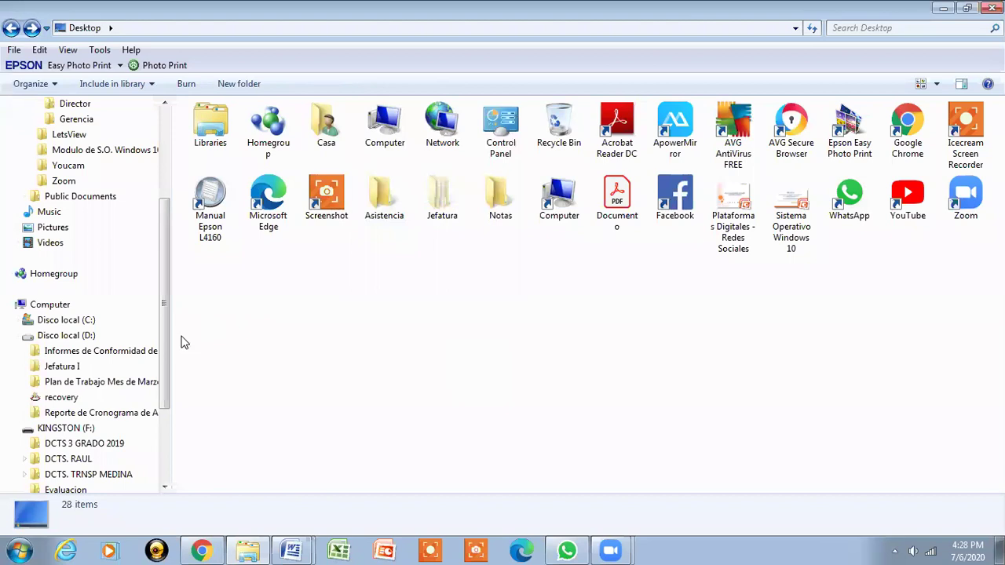
- Cut the Jefatura I folder from Disco local (D:) and paste it onto the Desktop
left_click(60, 367)
right_click(60, 368)
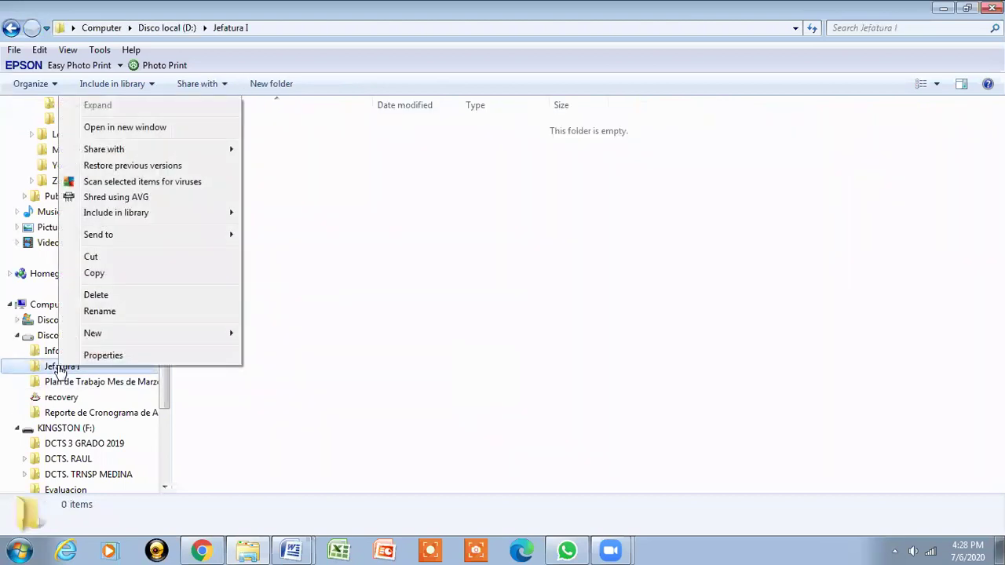
left_click(91, 257)
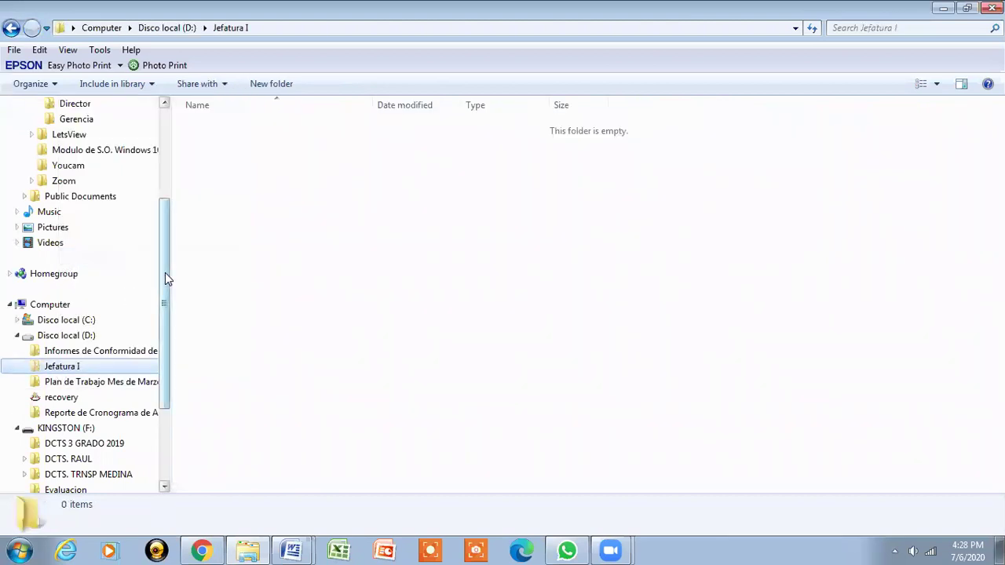
left_click_drag(168, 228, 157, 128)
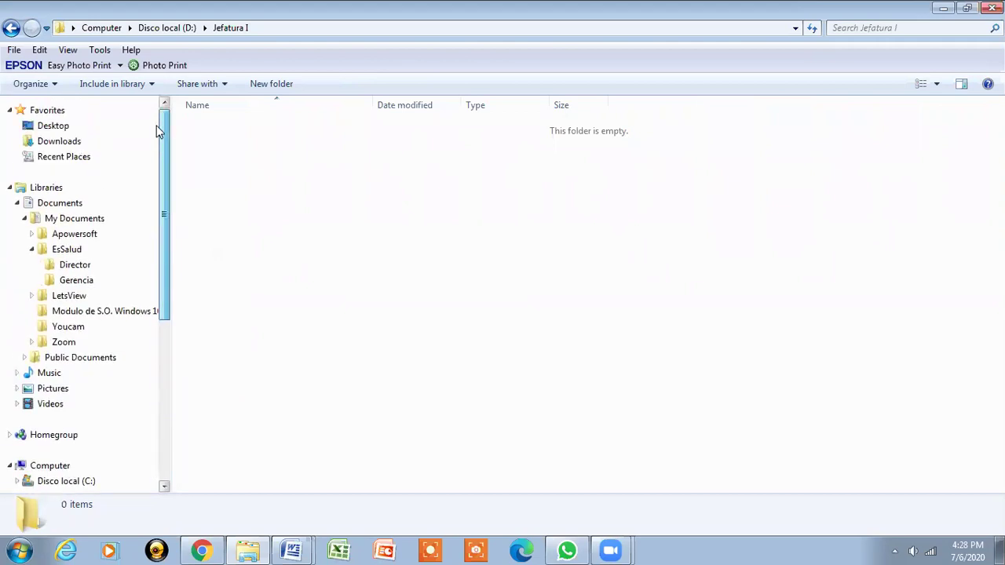
left_click(85, 128)
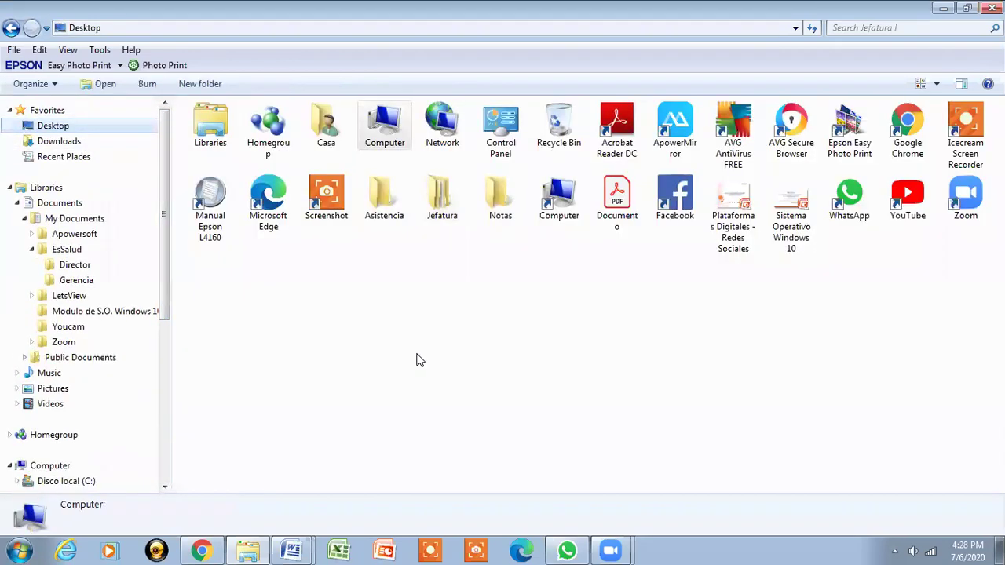
key("ctrl+v")
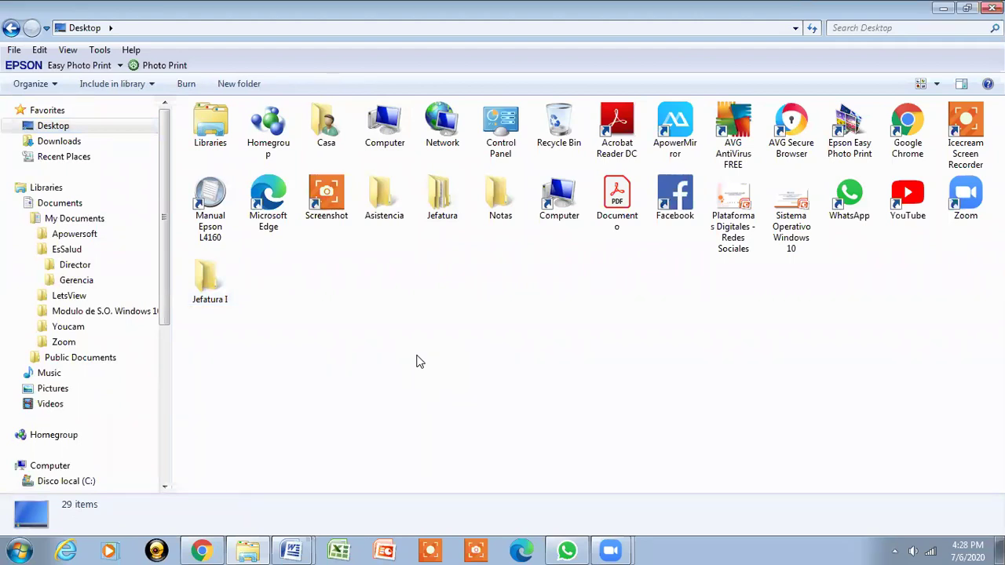
- Switch to the Evaluacion document in Word and insert "(I)" after "Jefatura" in exercise 9
left_click(292, 550)
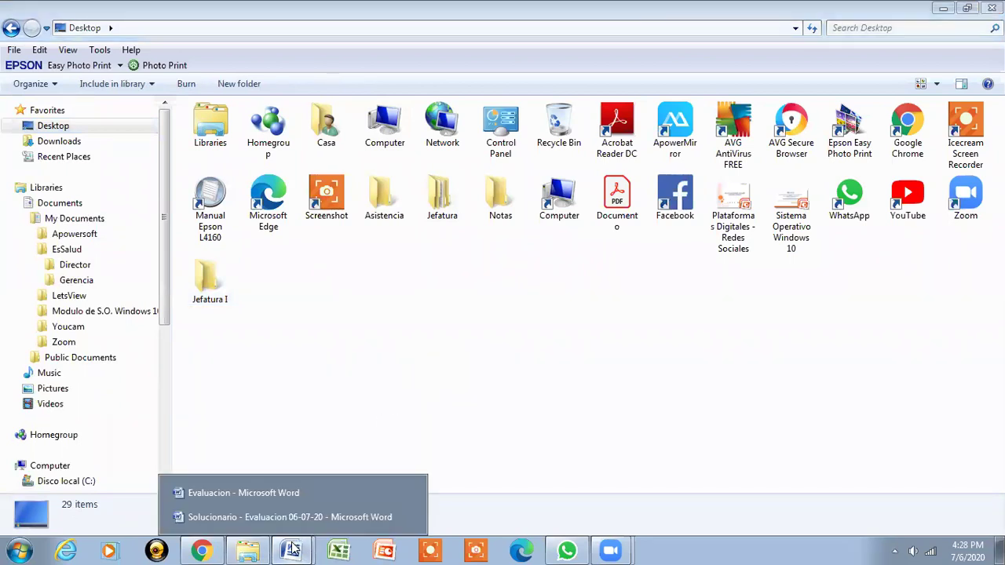
left_click(259, 495)
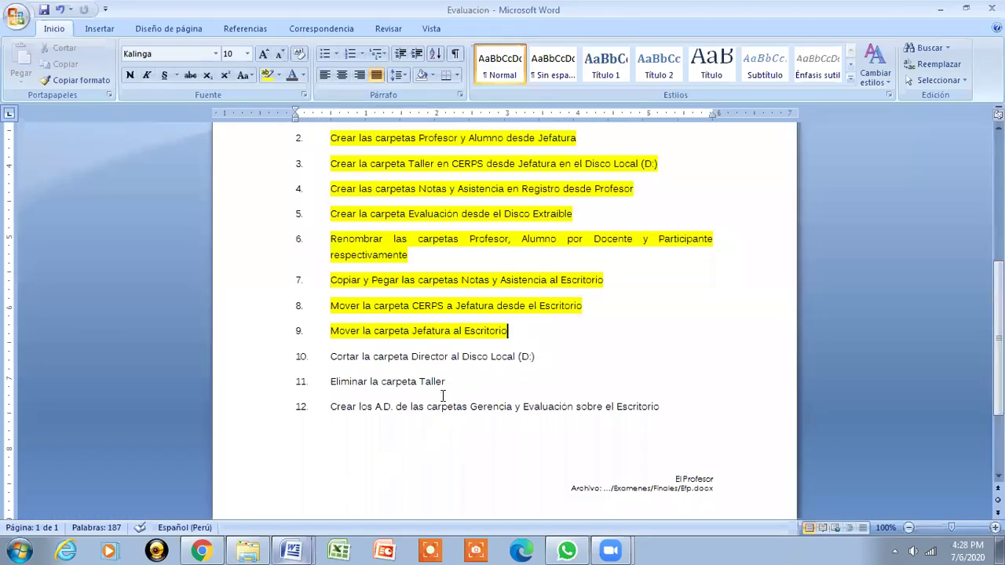
left_click(452, 331)
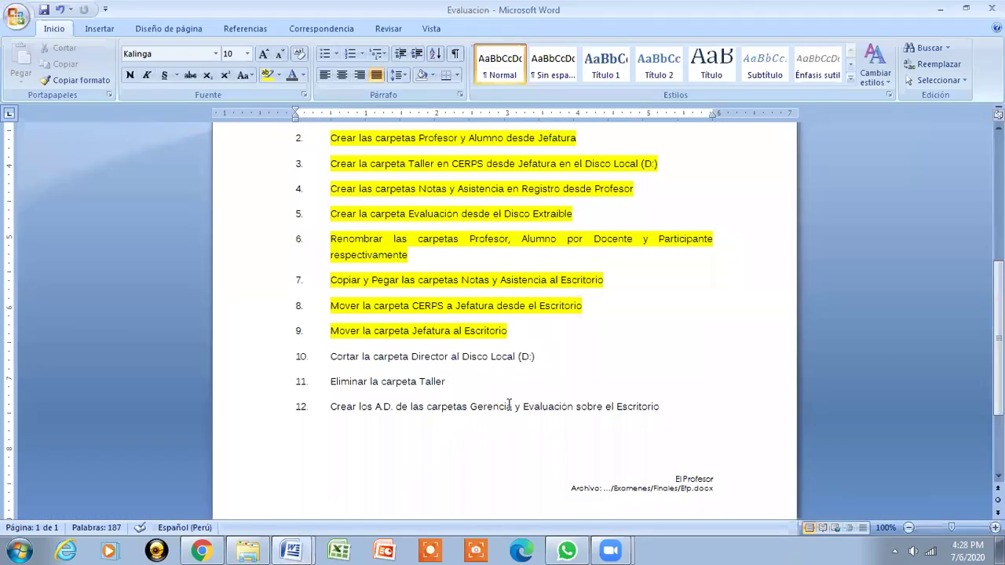
type("(l)")
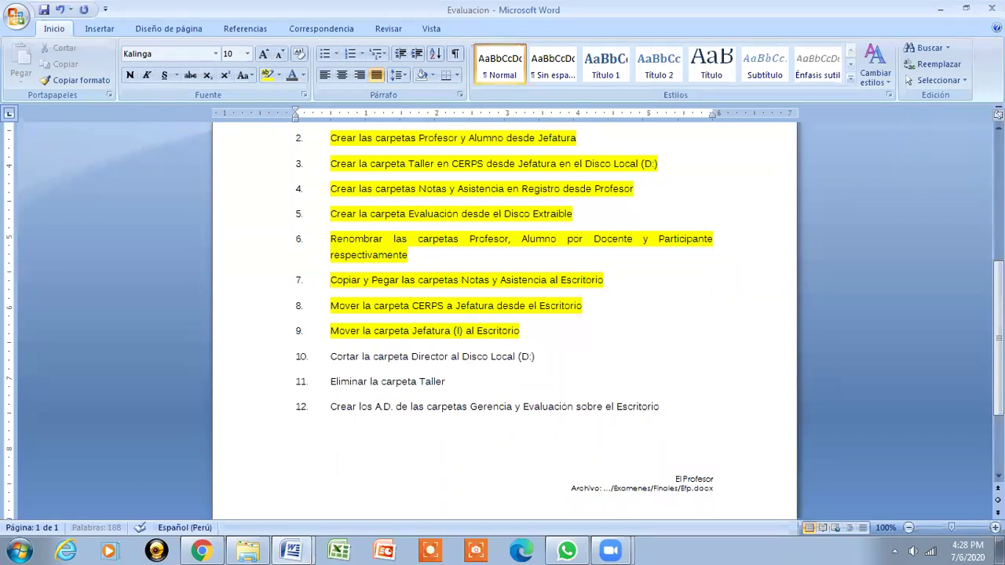
left_click(559, 360)
- Highlight exercise 10, "Cortar la carpeta Director al Disco Local (D:)", in yellow in the Evaluacion document
left_click(250, 550)
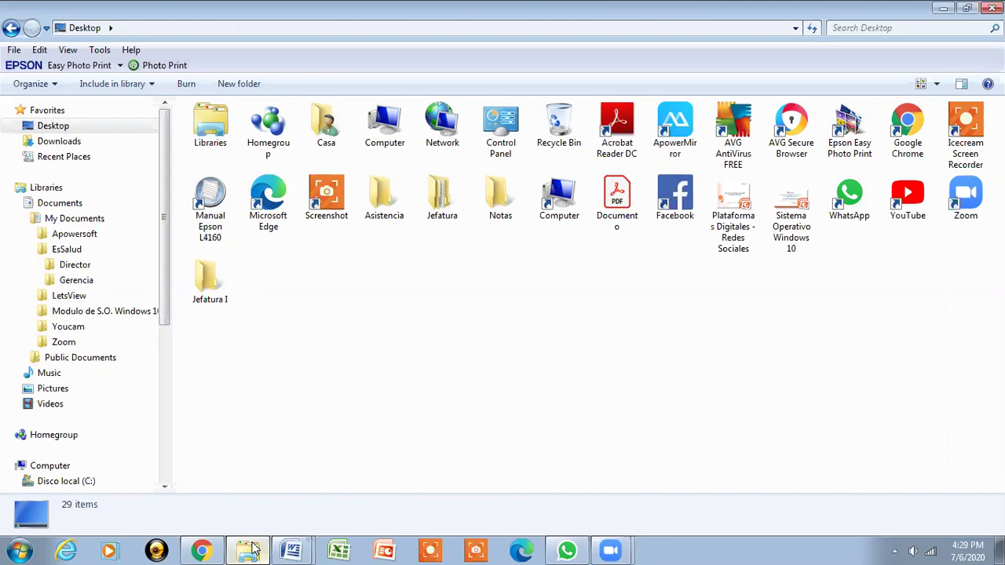
left_click(288, 550)
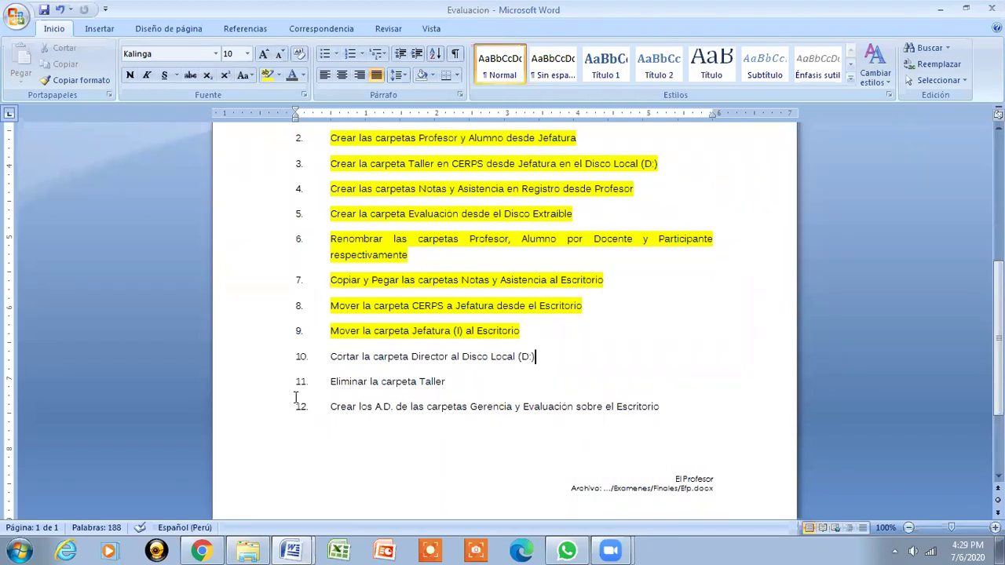
left_click_drag(330, 355, 552, 355)
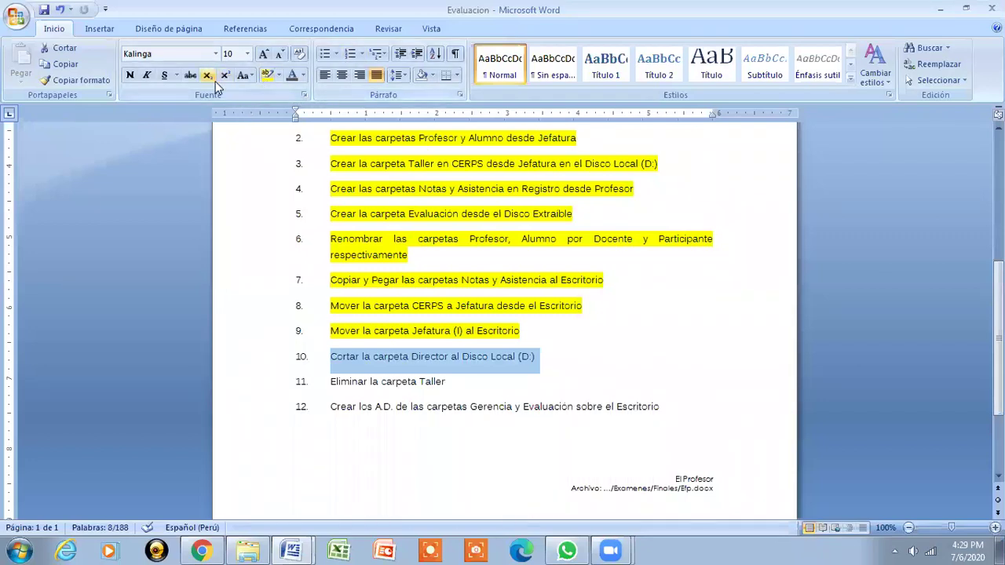
left_click(632, 355)
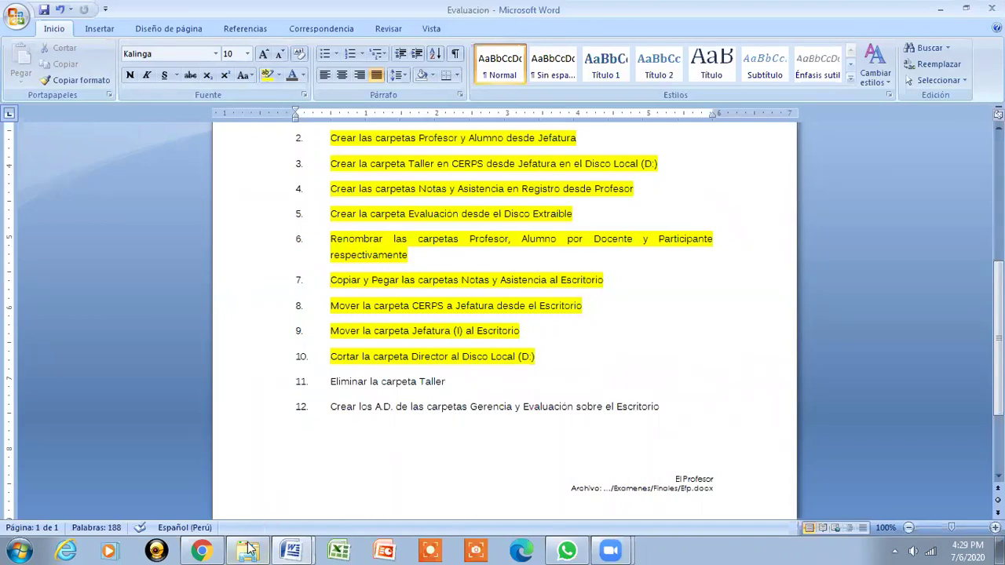
- In Windows Explorer, cut the Director folder from EsSalud, paste it into Disco local (D:), and check both locations
mouse_move(248, 550)
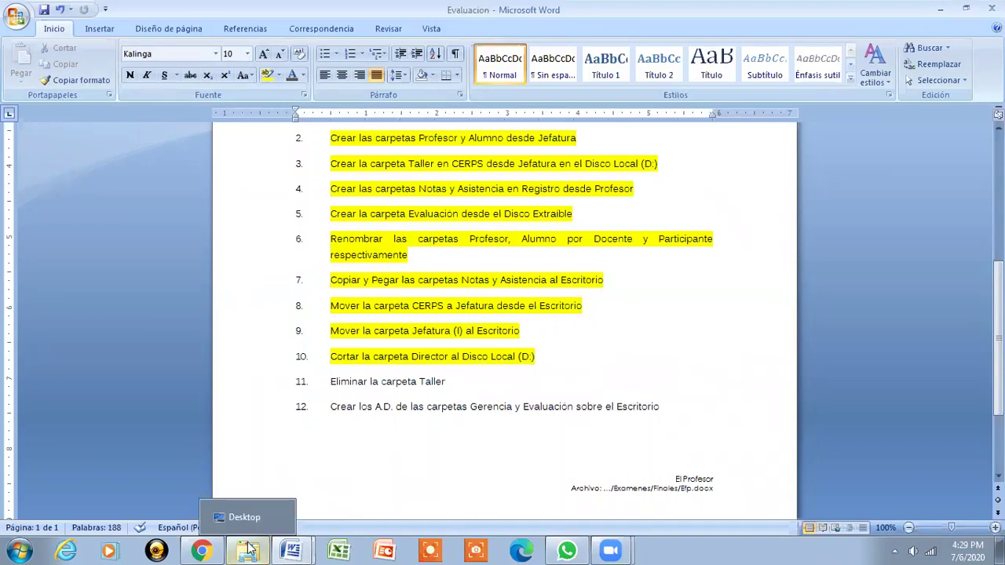
left_click(248, 550)
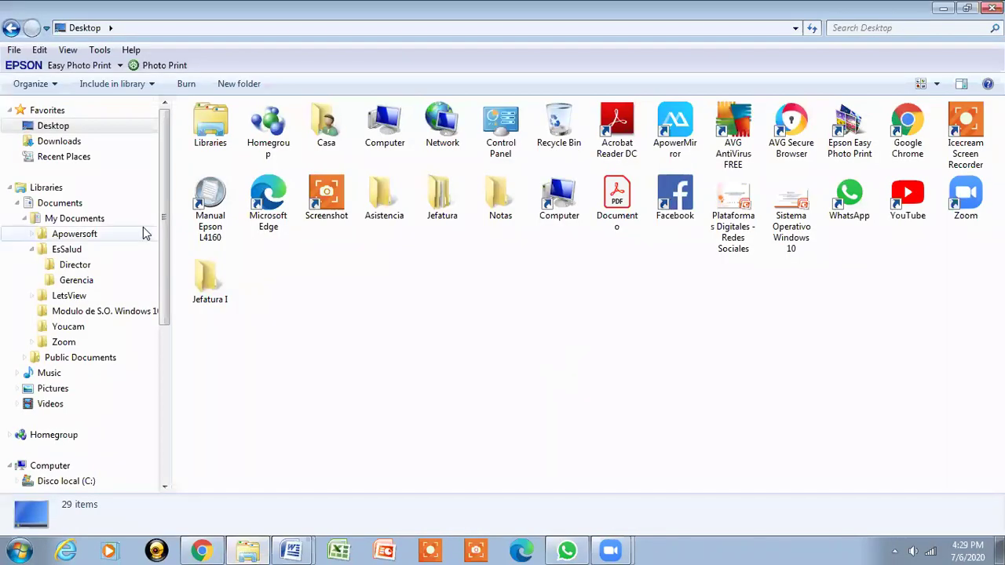
left_click_drag(163, 217, 163, 248)
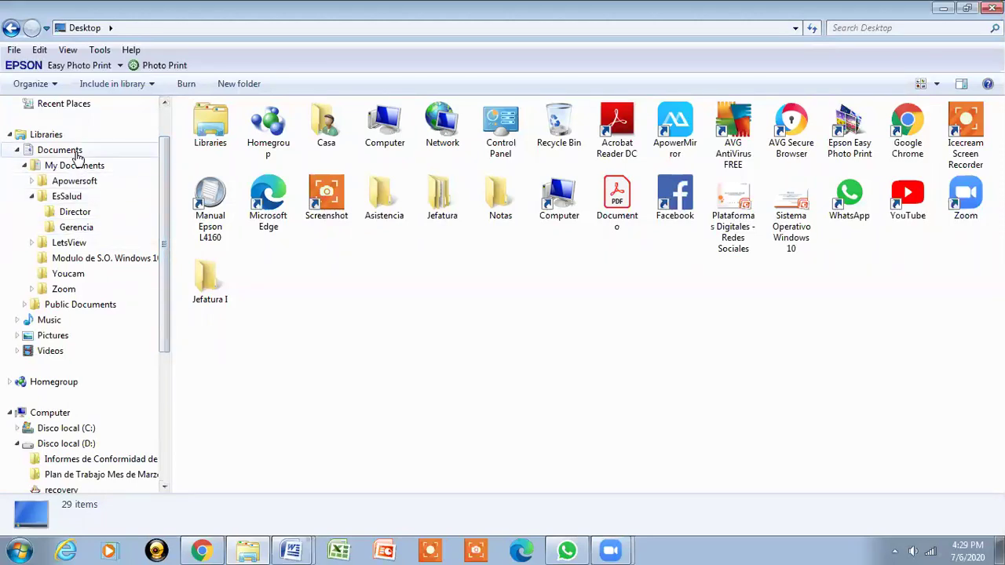
right_click(100, 218)
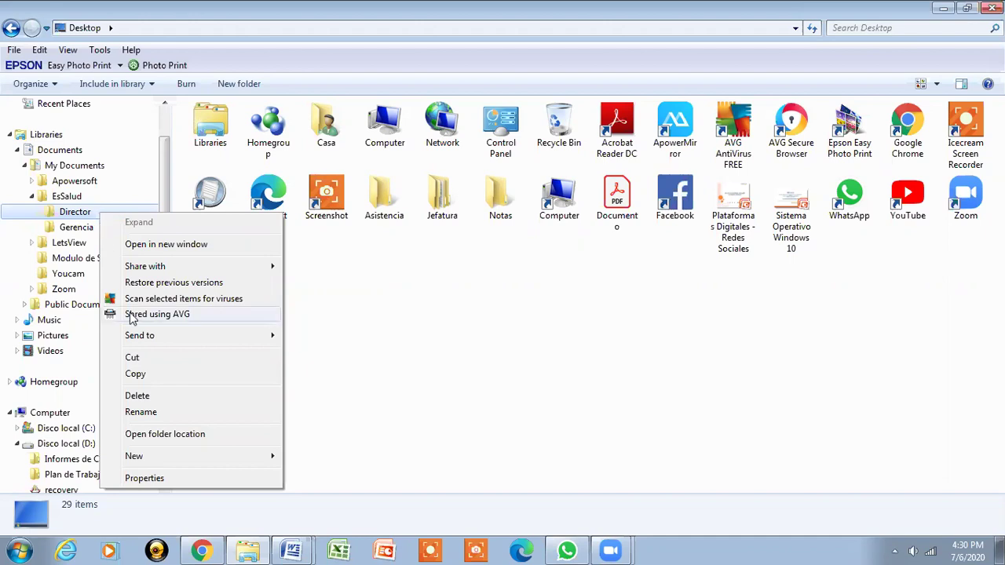
left_click(143, 357)
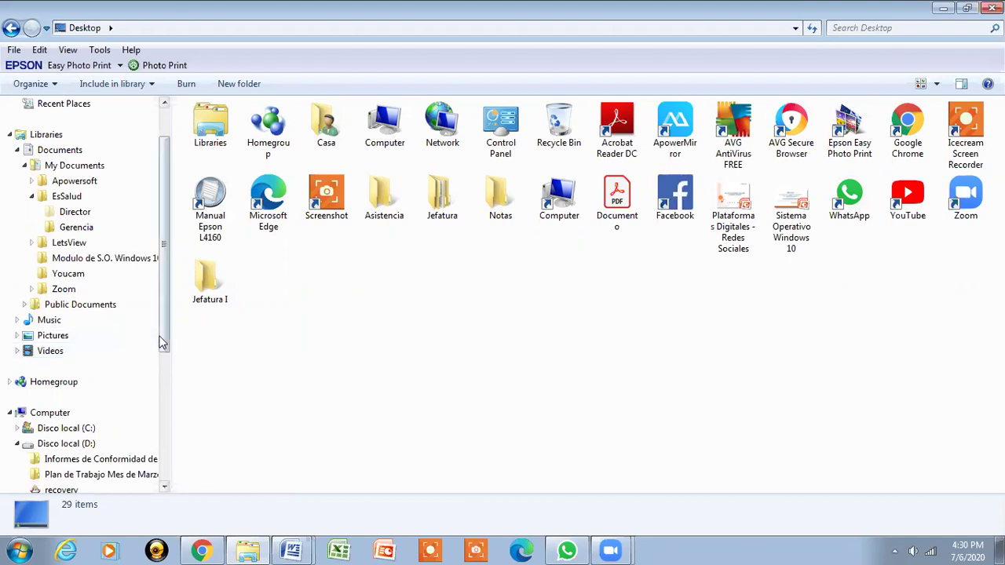
left_click_drag(164, 337, 165, 390)
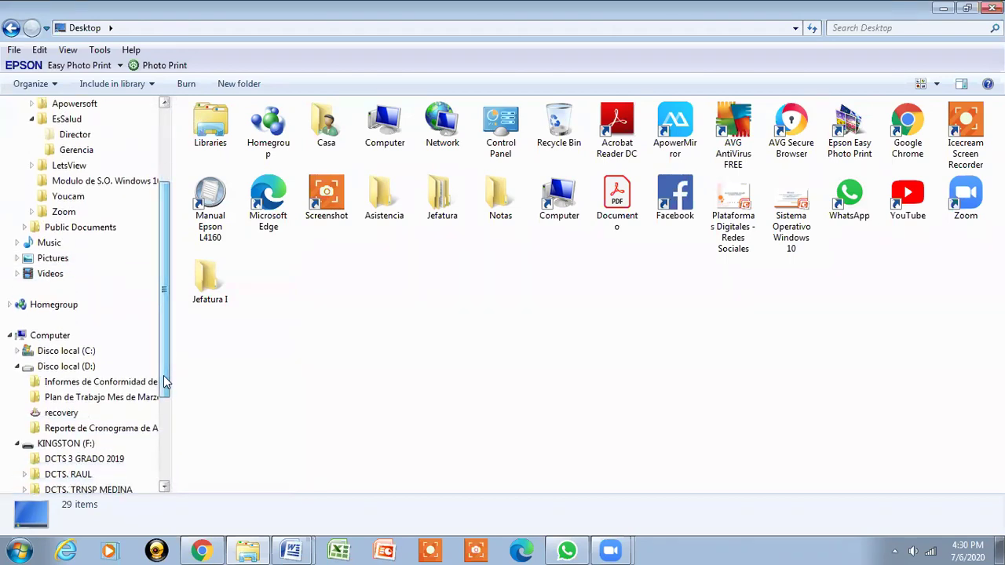
left_click(83, 366)
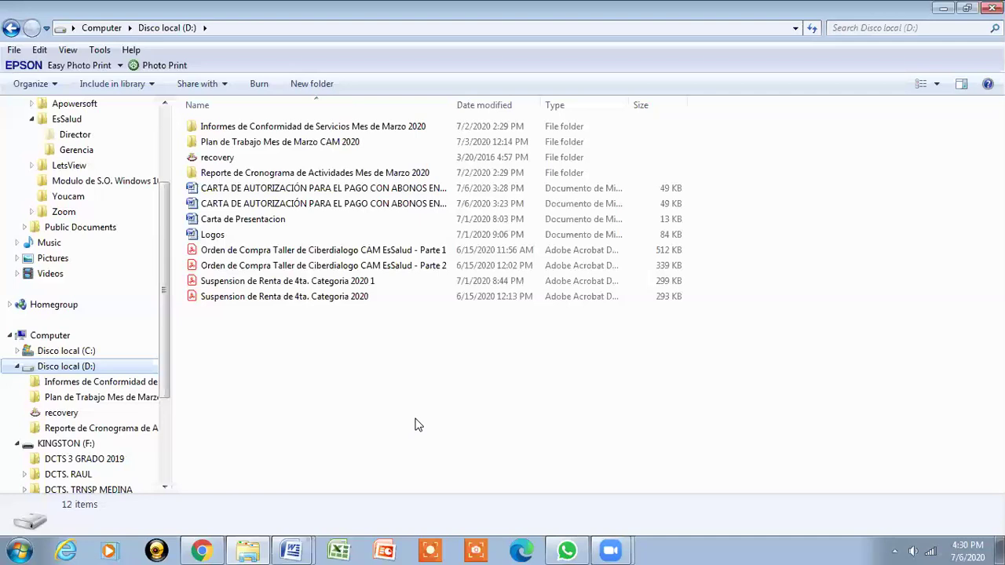
right_click(418, 424)
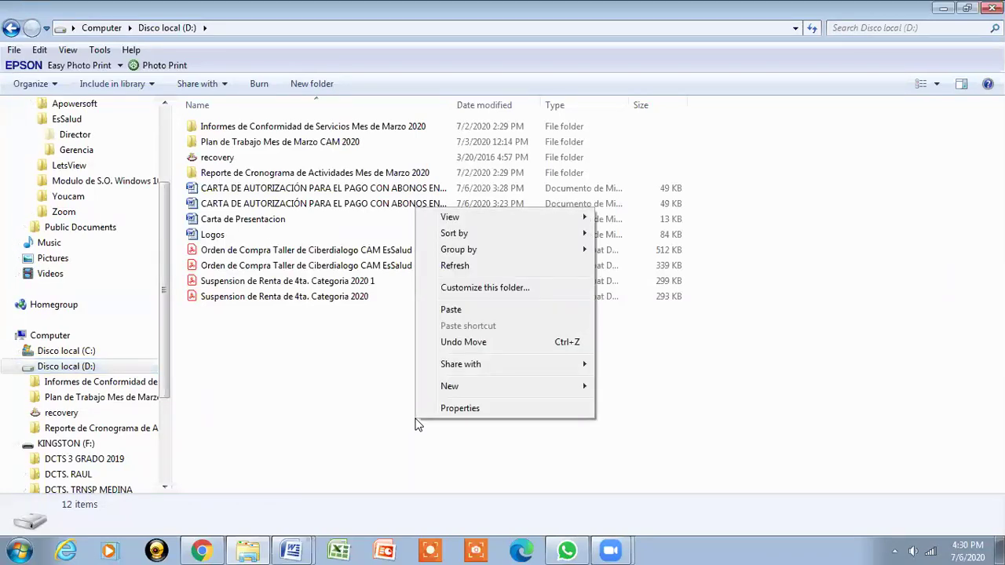
left_click(475, 314)
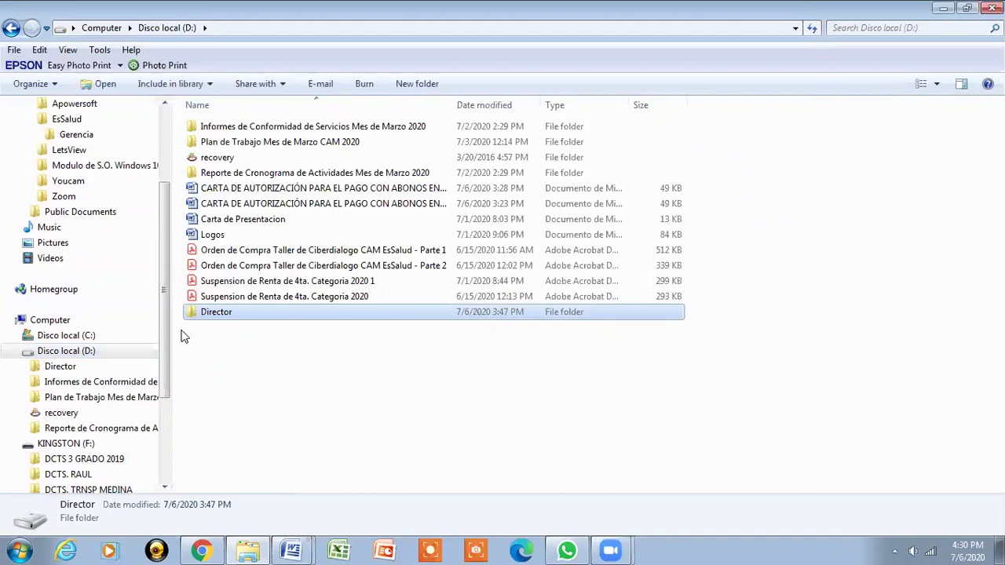
left_click_drag(162, 294, 161, 253)
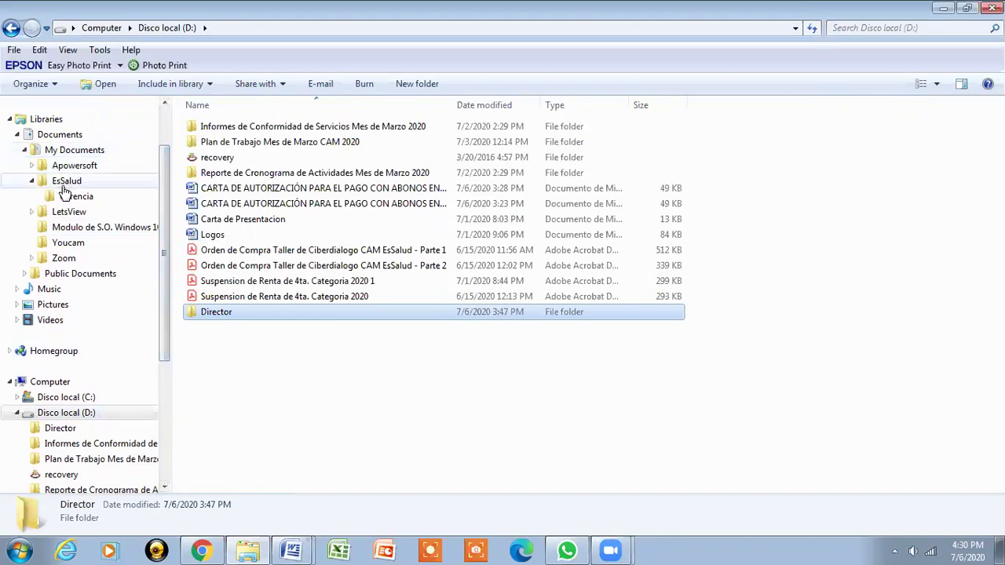
left_click_drag(165, 292, 166, 332)
left_click(96, 351)
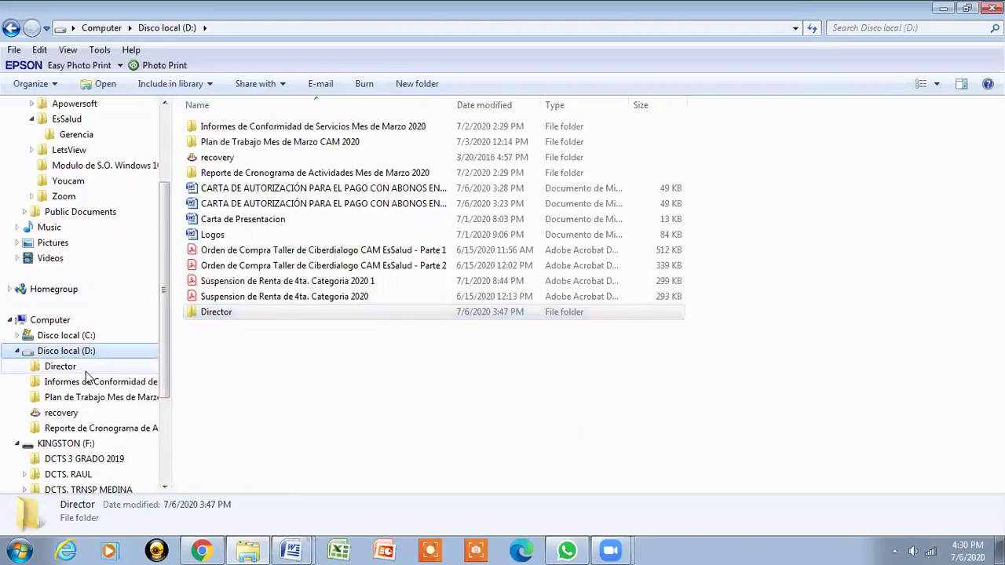
left_click(242, 315)
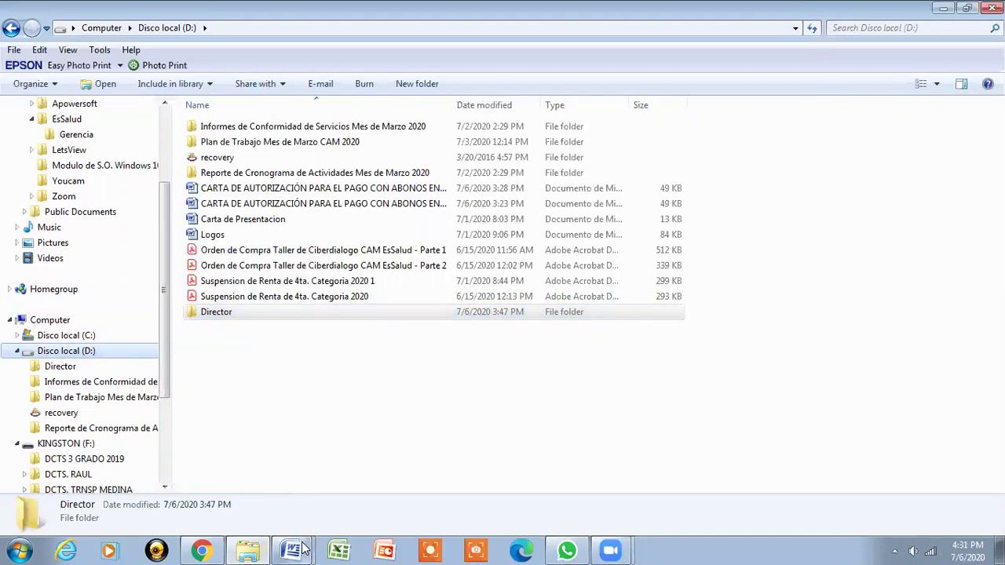
- Return to the Evaluacion document in Word and highlight exercise 11, "Eliminar la carpeta Taller", in yellow
mouse_move(291, 549)
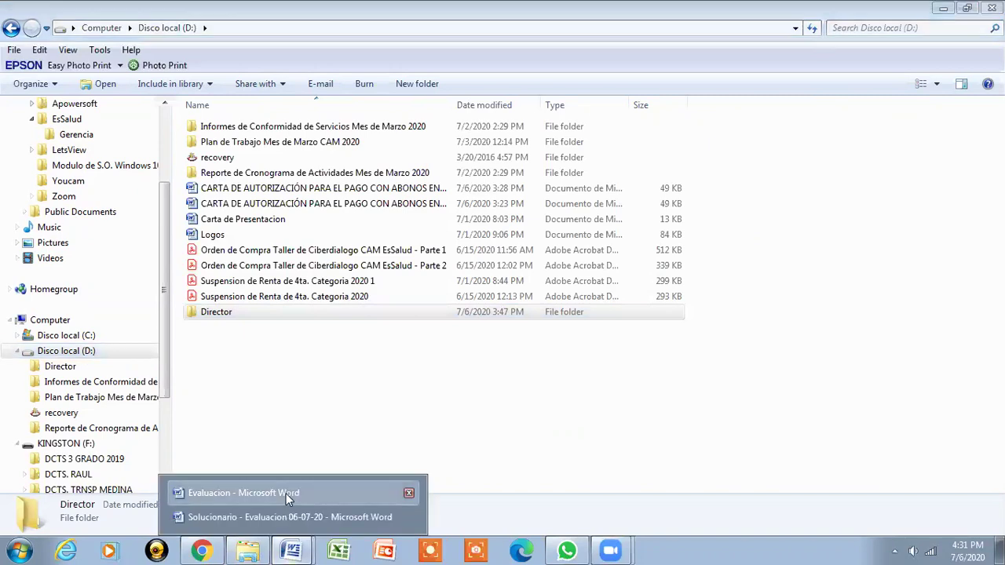
left_click(286, 490)
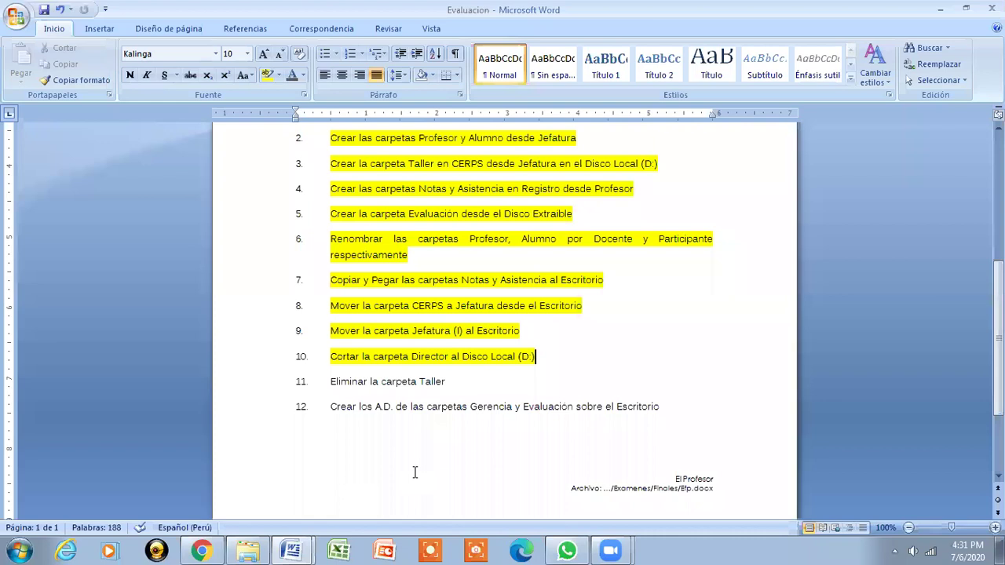
left_click(331, 382)
left_click_drag(330, 382, 424, 390)
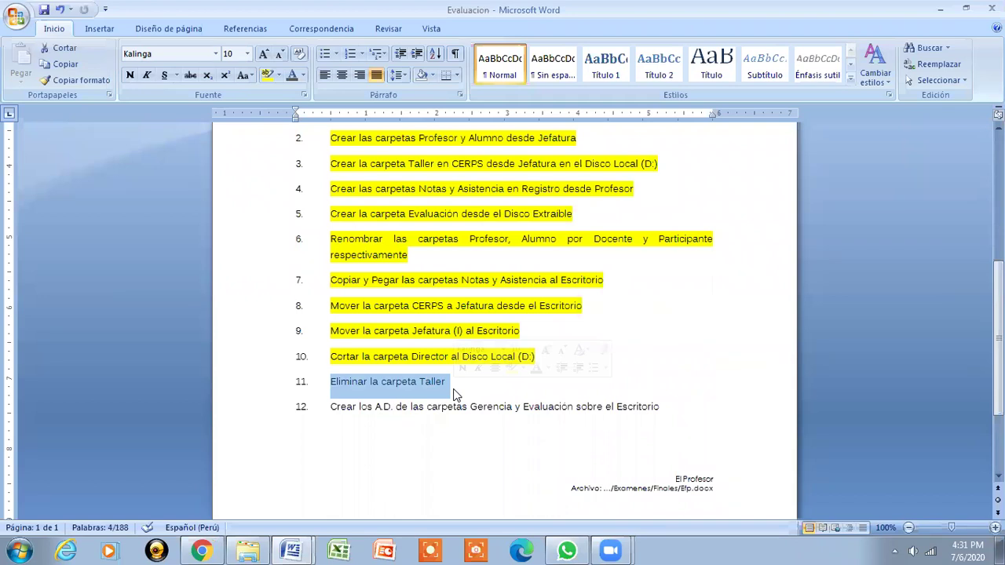
left_click(267, 75)
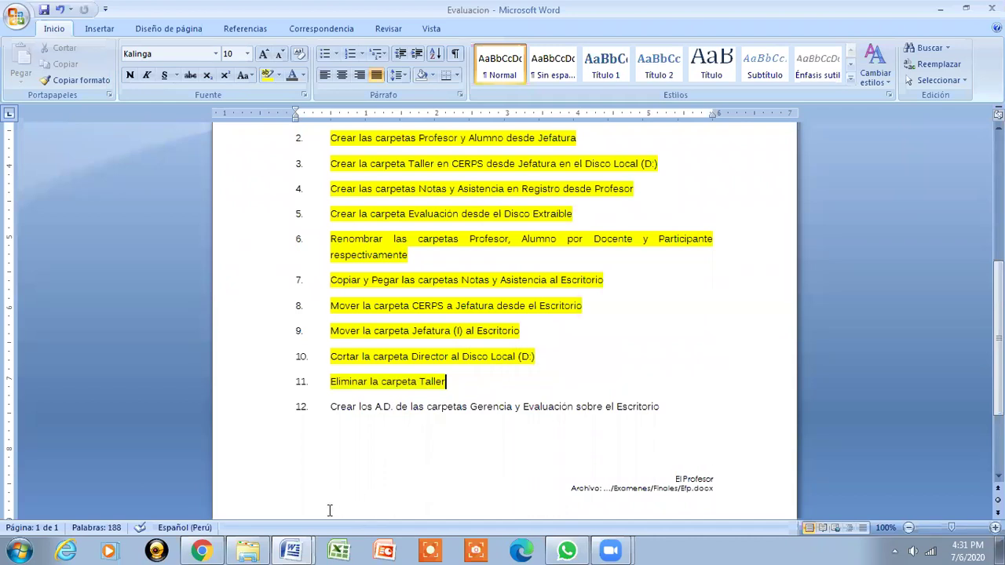
- In Windows Explorer, open the CERPS folder inside the Desktop's Jefatura folder and display its contents as large icons
left_click(248, 551)
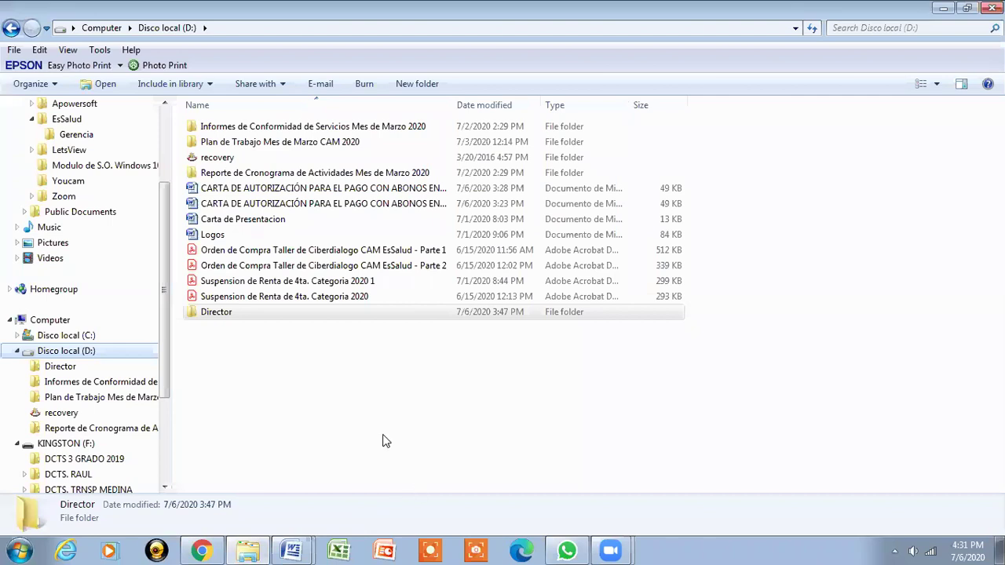
left_click_drag(163, 318, 162, 272)
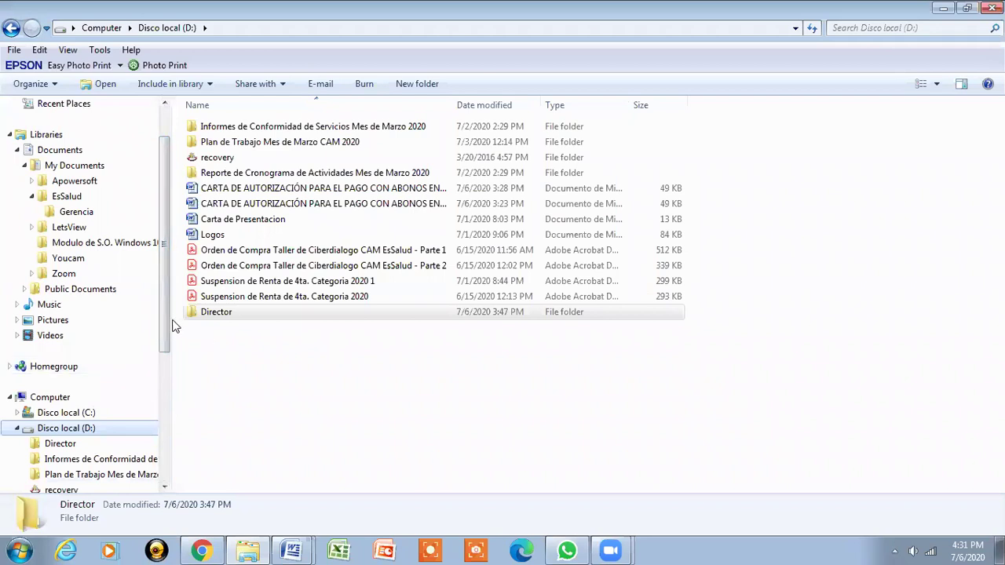
left_click_drag(164, 314, 157, 263)
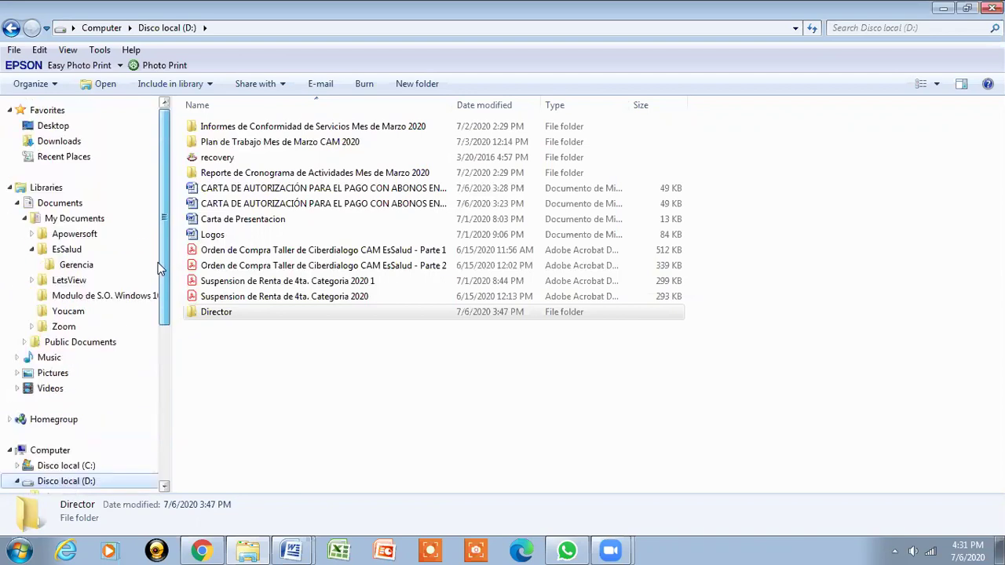
left_click(53, 125)
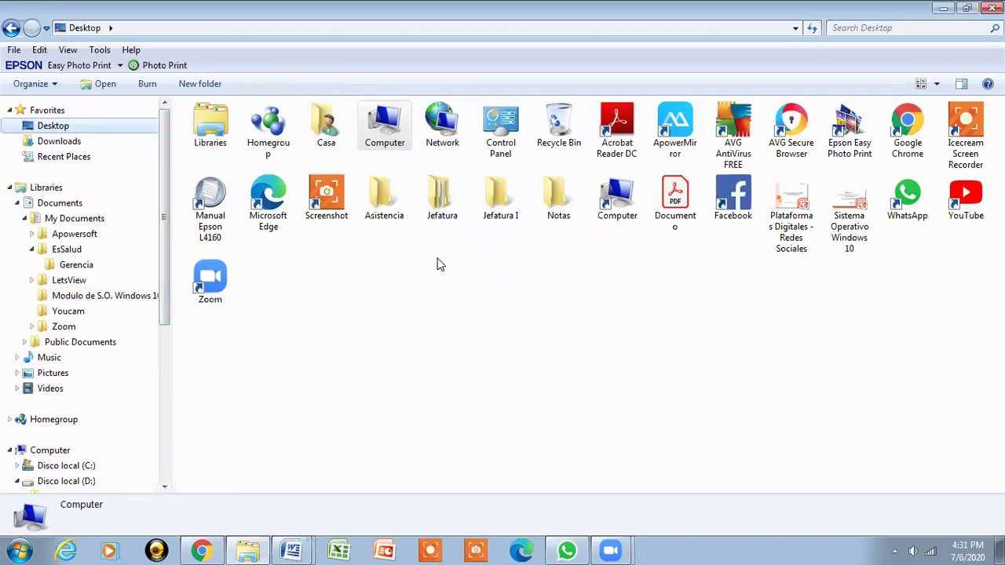
double_click(437, 210)
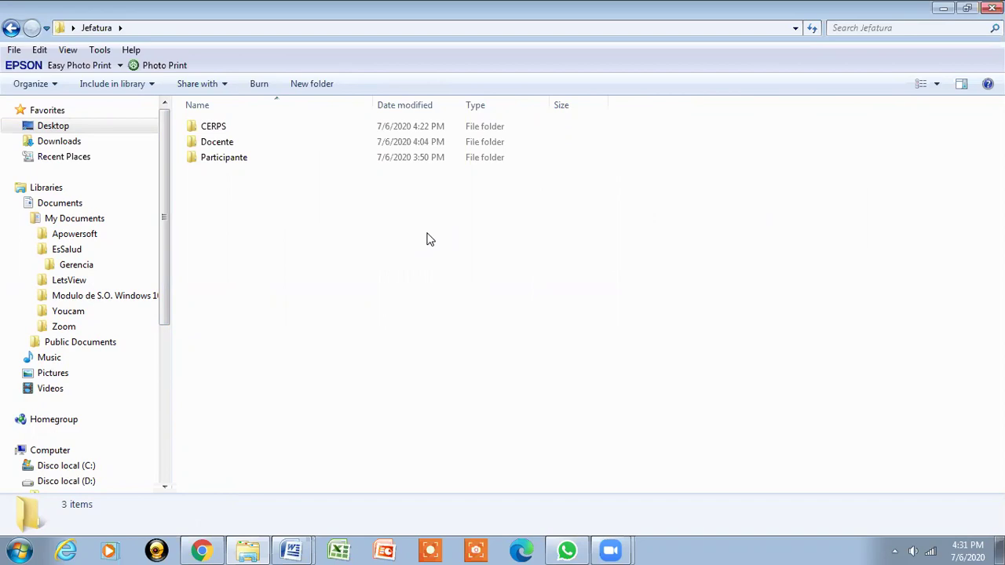
double_click(220, 128)
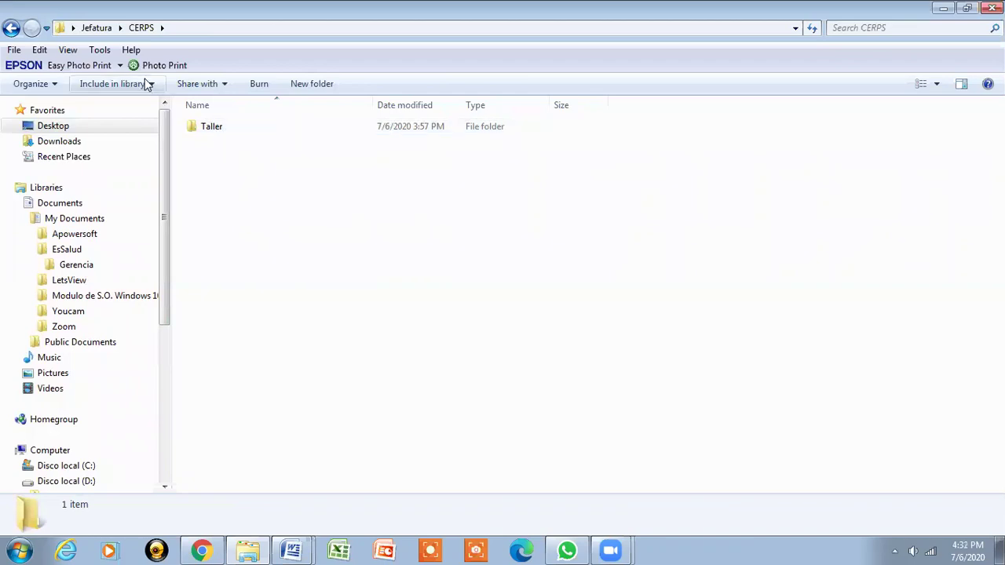
left_click(69, 51)
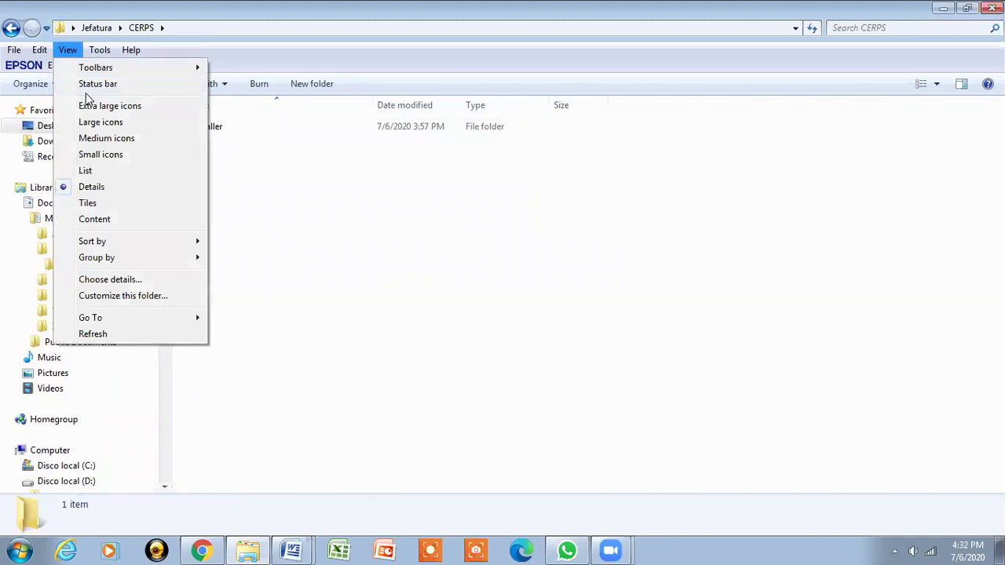
left_click(96, 123)
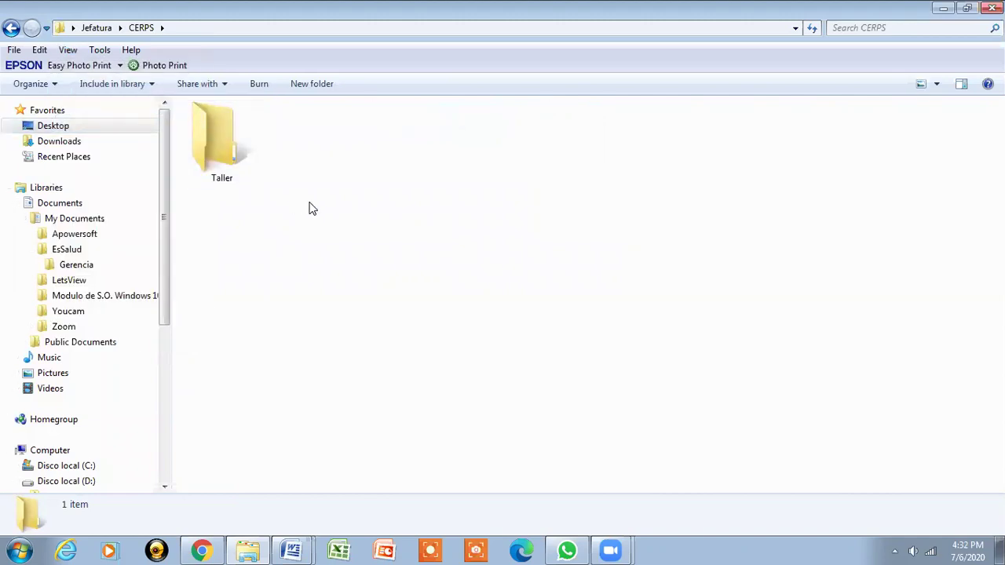
- Delete the Taller folder from CERPS, sending it to the Recycle Bin
left_click(238, 166)
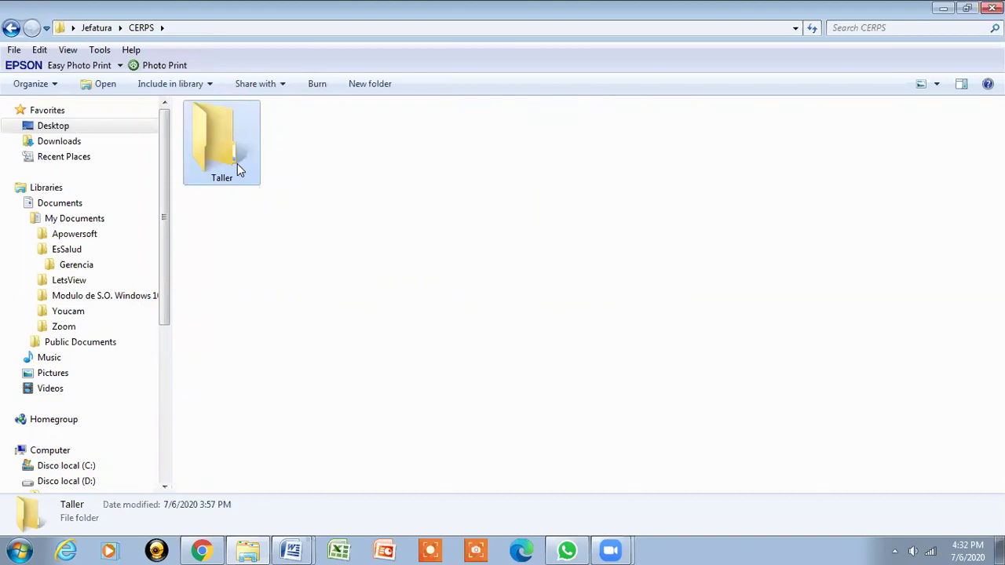
key("Delete")
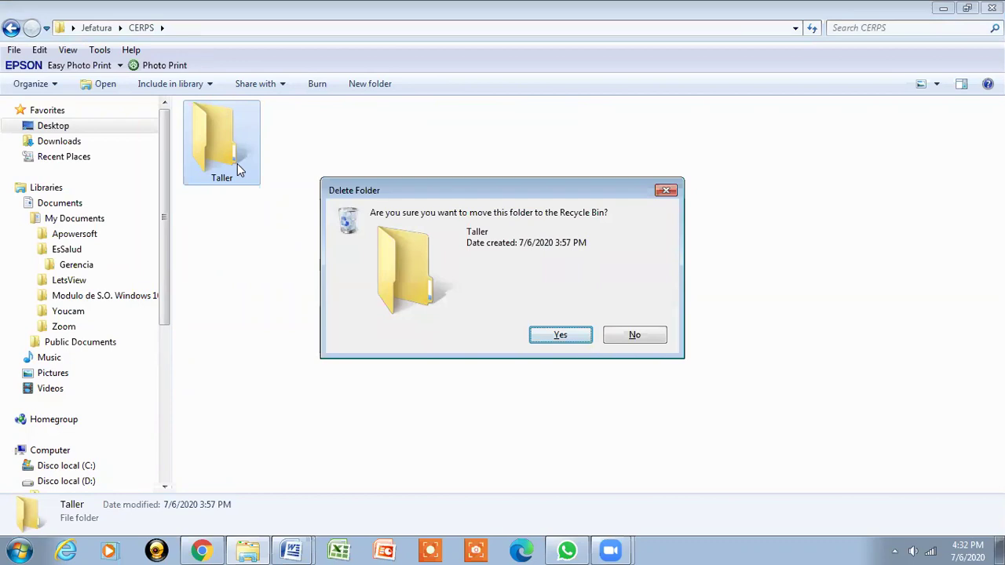
key("Return")
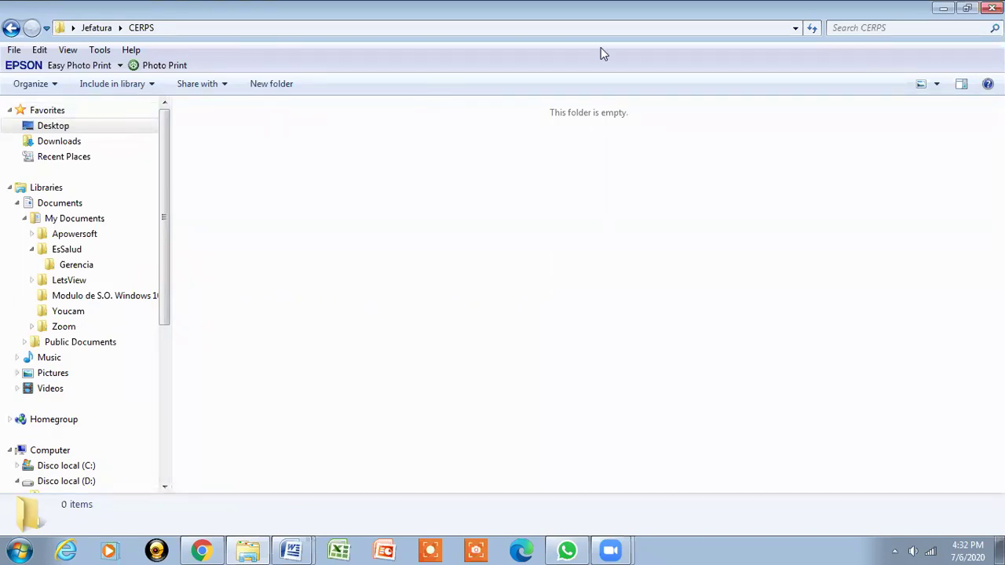
- Open the Recycle Bin on the desktop to check for the deleted Taller folder, and return to the CERPS window
left_click(944, 8)
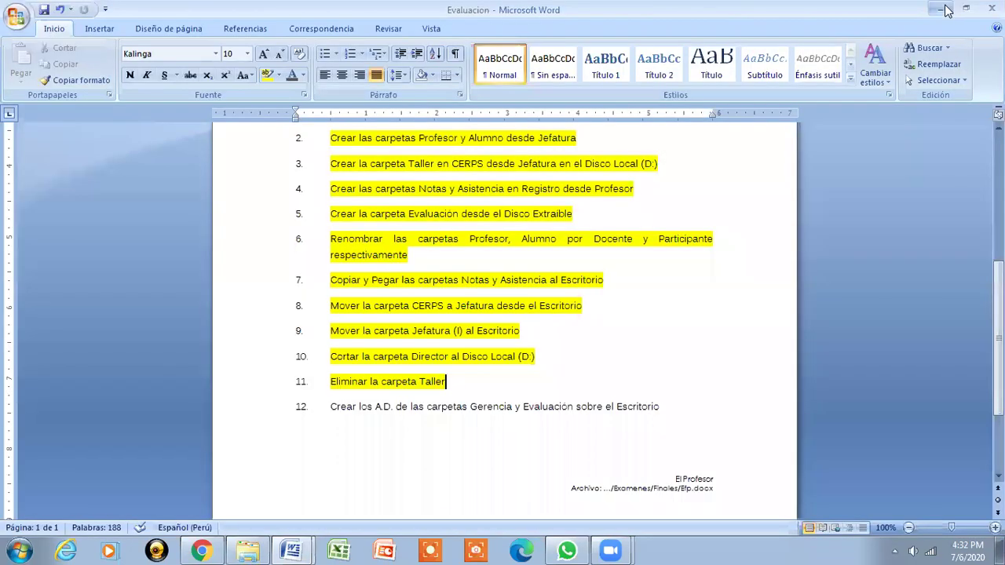
left_click(942, 8)
double_click(27, 31)
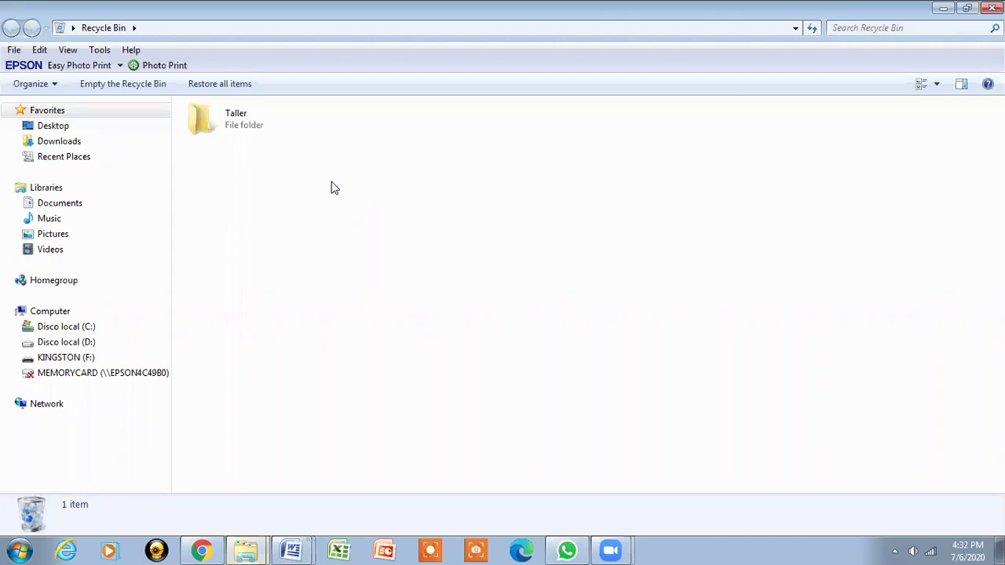
left_click(993, 7)
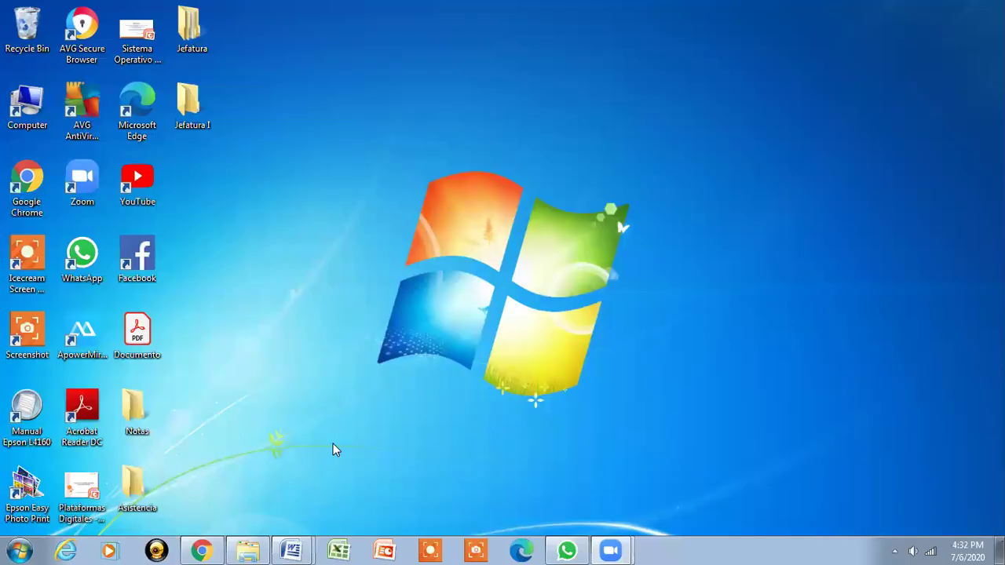
left_click(248, 550)
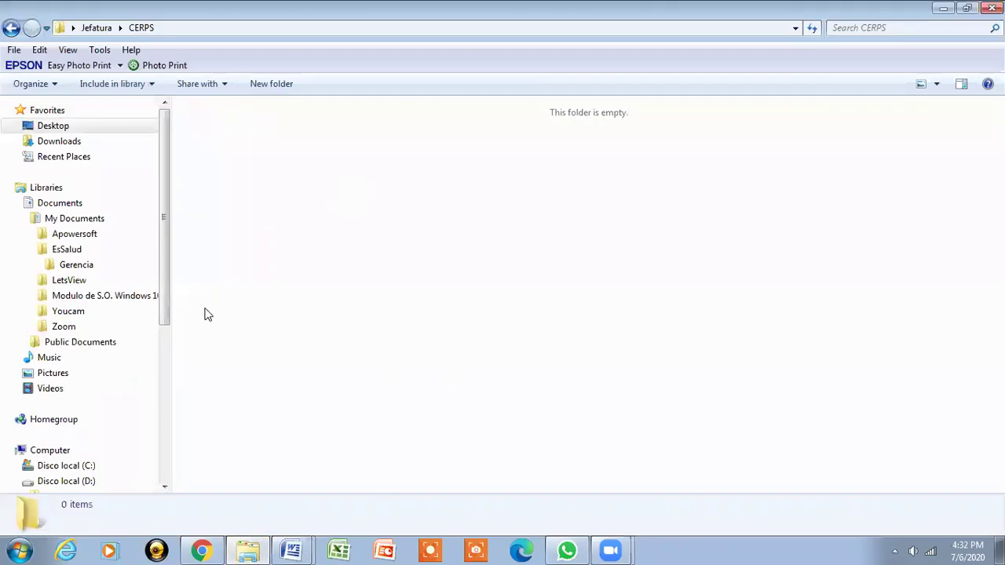
- Switch to the Evaluacion document in Word and select exercise 12, "Crear los A.D. de las carpetas Gerencia y Evaluación sobre el Escritorio"
left_click(291, 550)
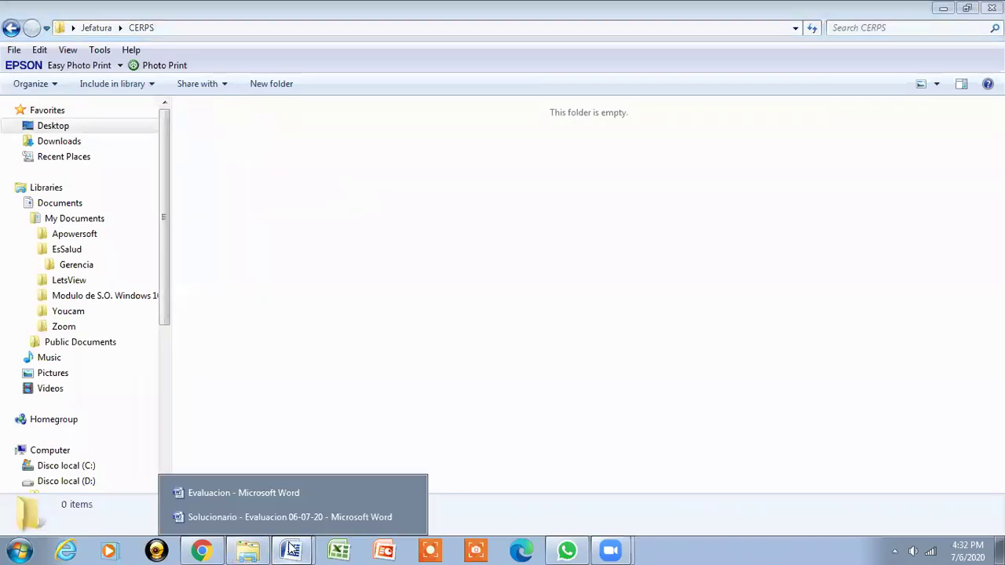
left_click(333, 492)
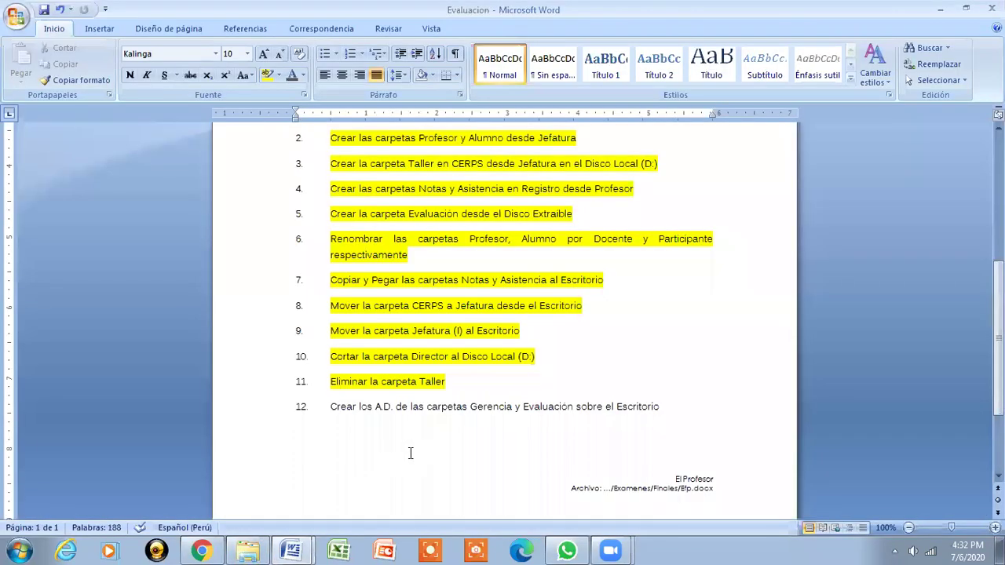
left_click_drag(330, 406, 696, 408)
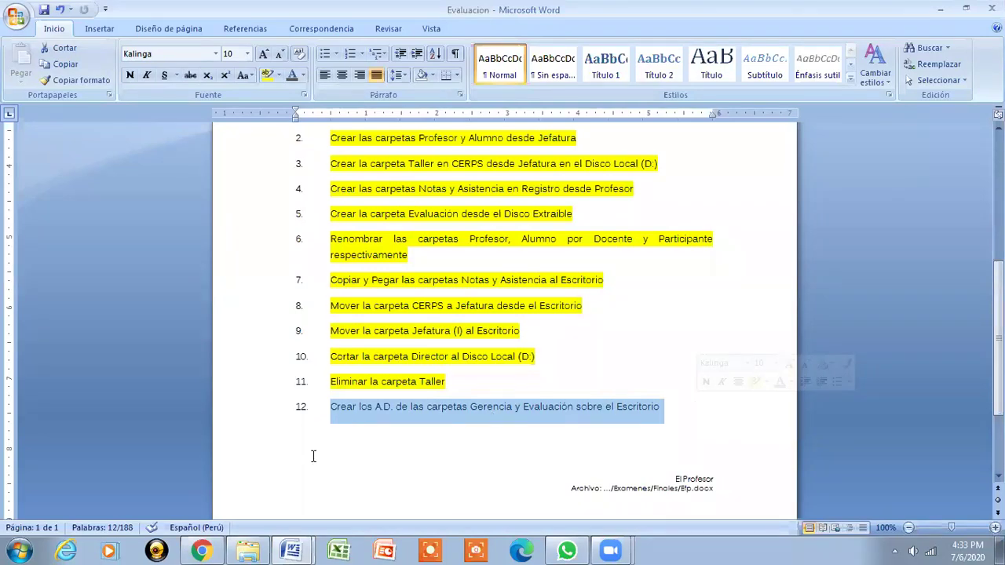
- In Windows Explorer, open the EsSalud folder inside the Documents library
left_click(247, 550)
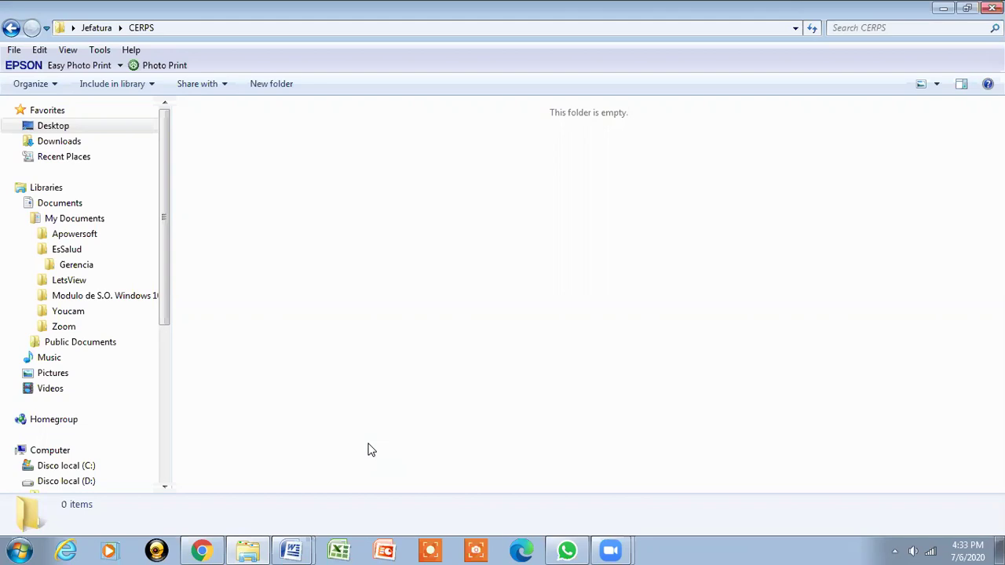
left_click(91, 206)
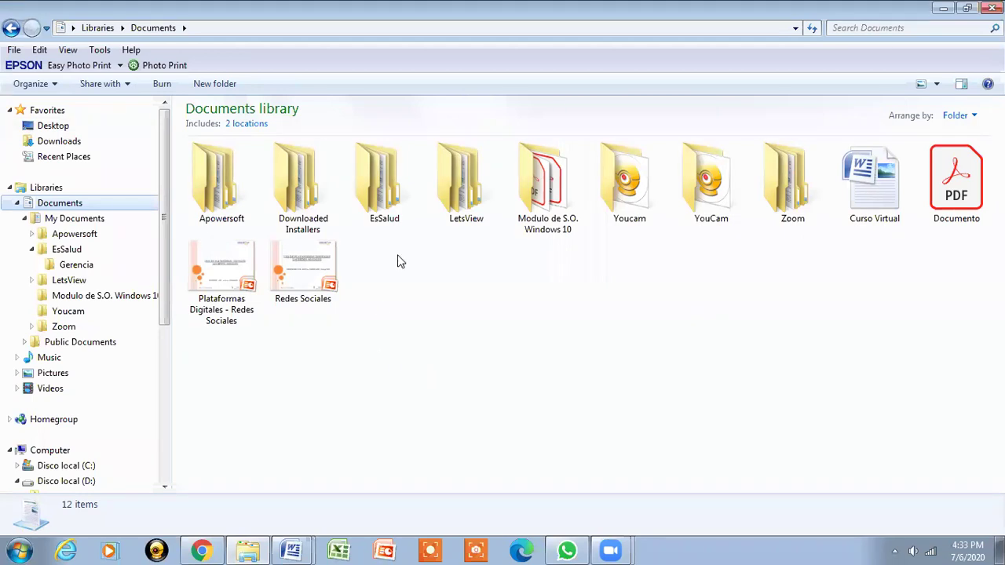
double_click(385, 185)
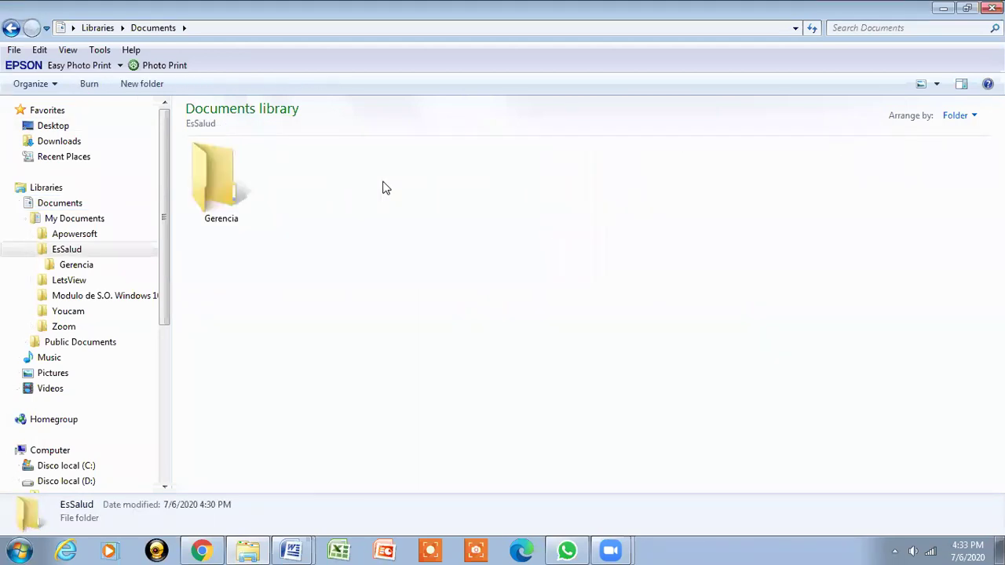
right_click(225, 191)
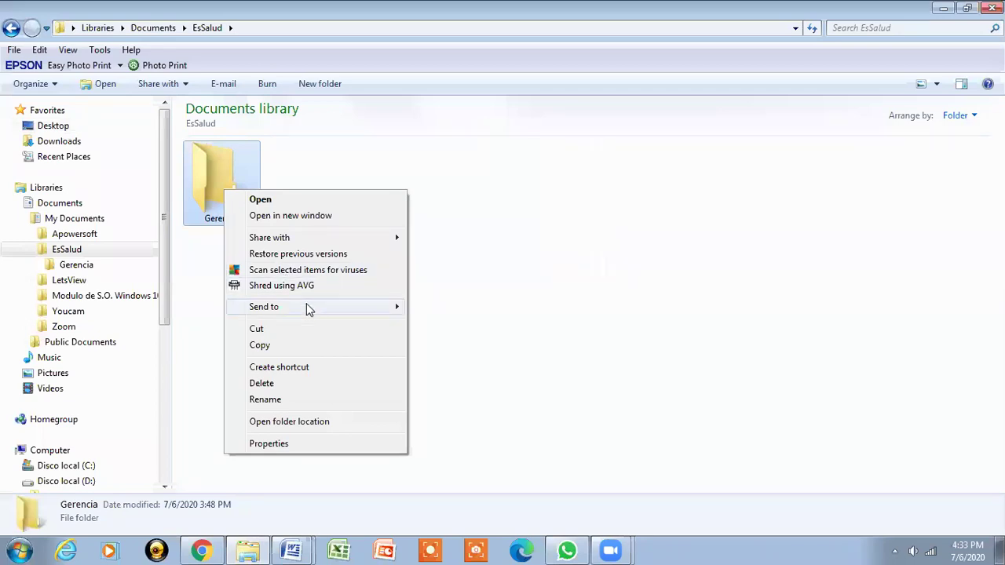
mouse_move(308, 306)
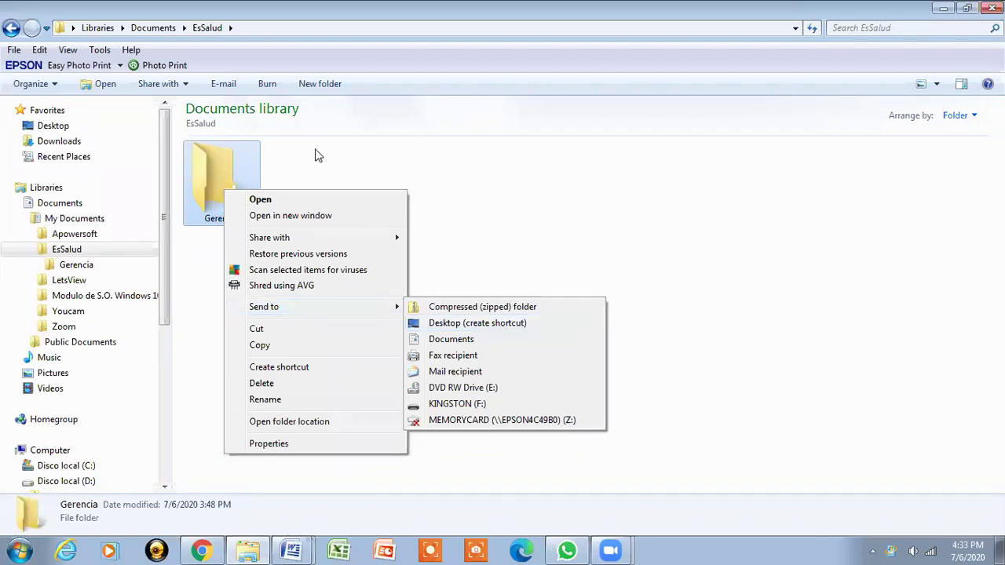
left_click(227, 165)
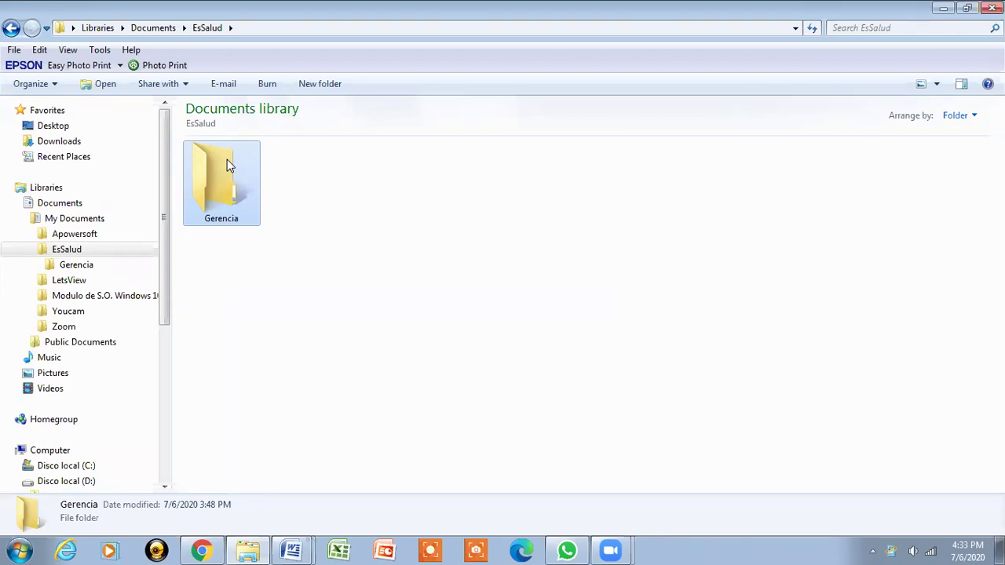
- Send a shortcut to the Gerencia folder to the Desktop
right_click(227, 165)
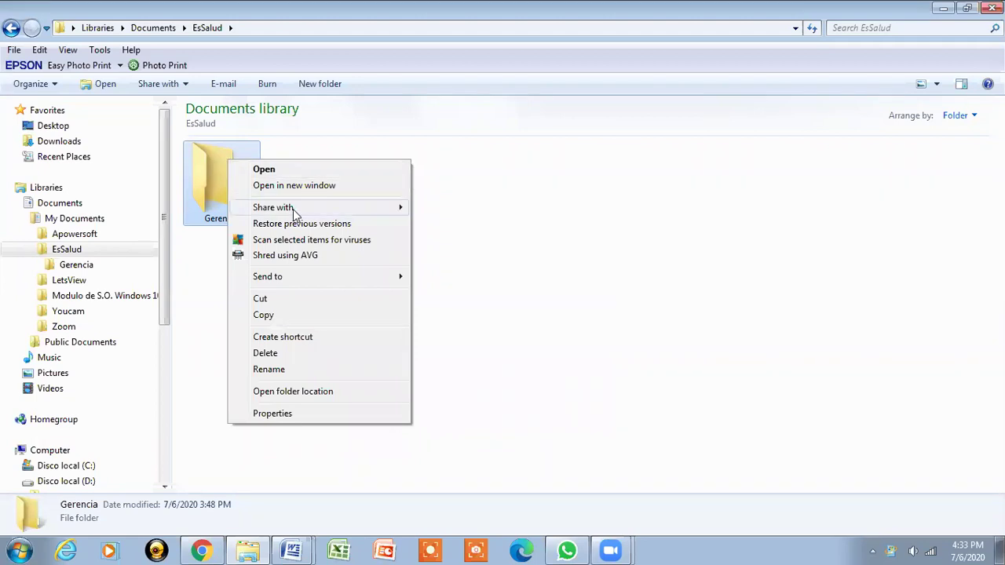
mouse_move(307, 282)
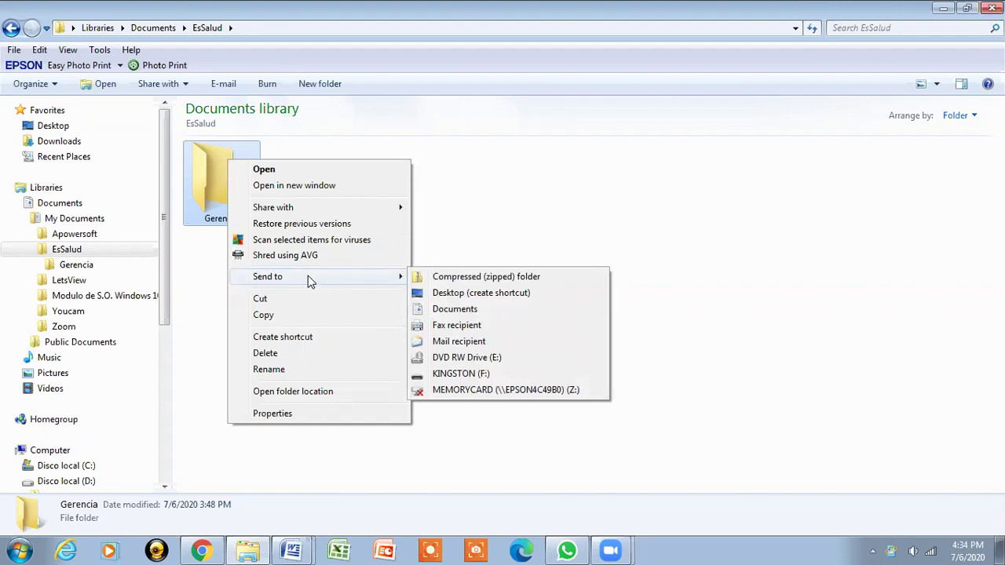
left_click(518, 296)
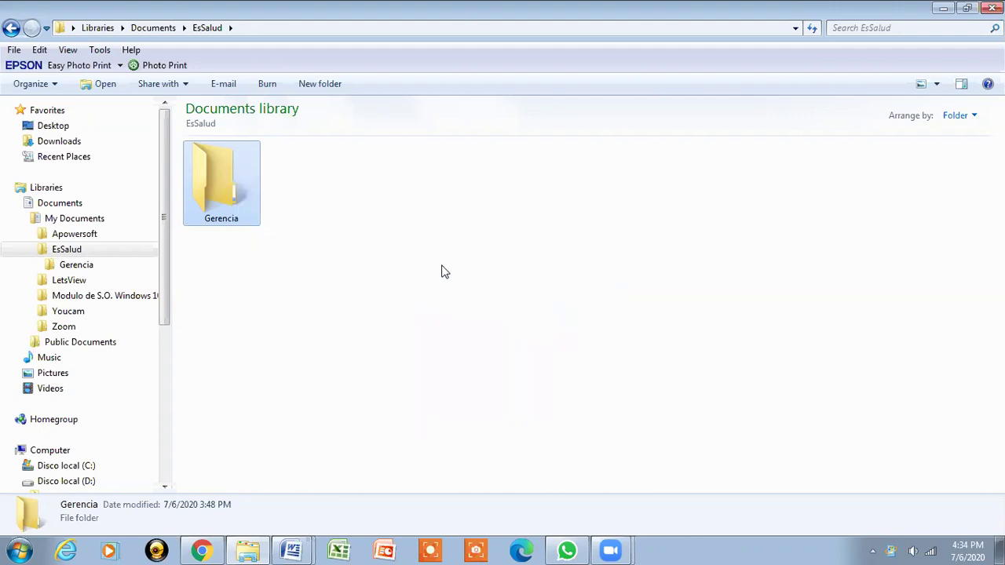
- Open the Desktop location and rename the new Gerencia shortcut as "Gerencia - Acceso Directo"
left_click(66, 130)
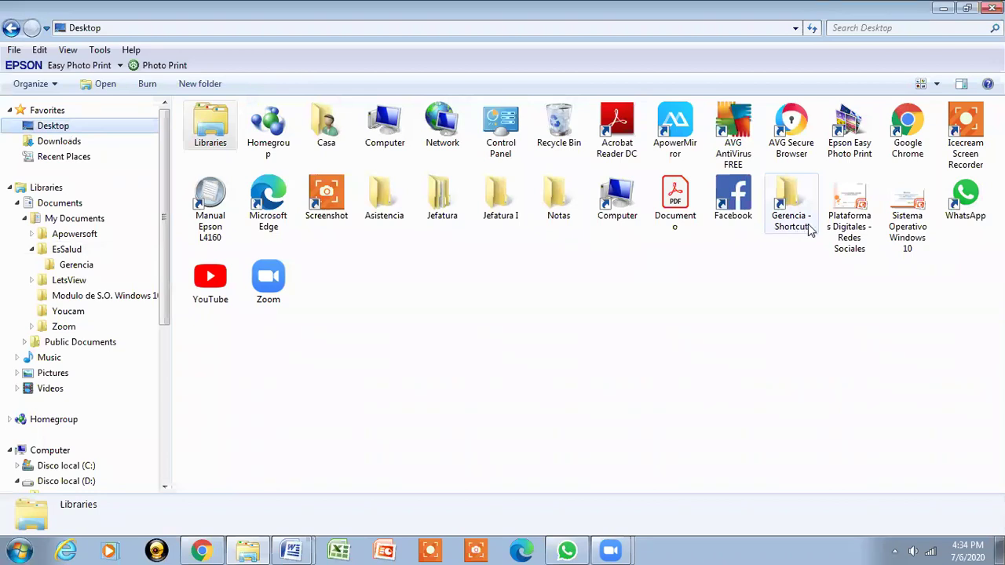
mouse_move(811, 228)
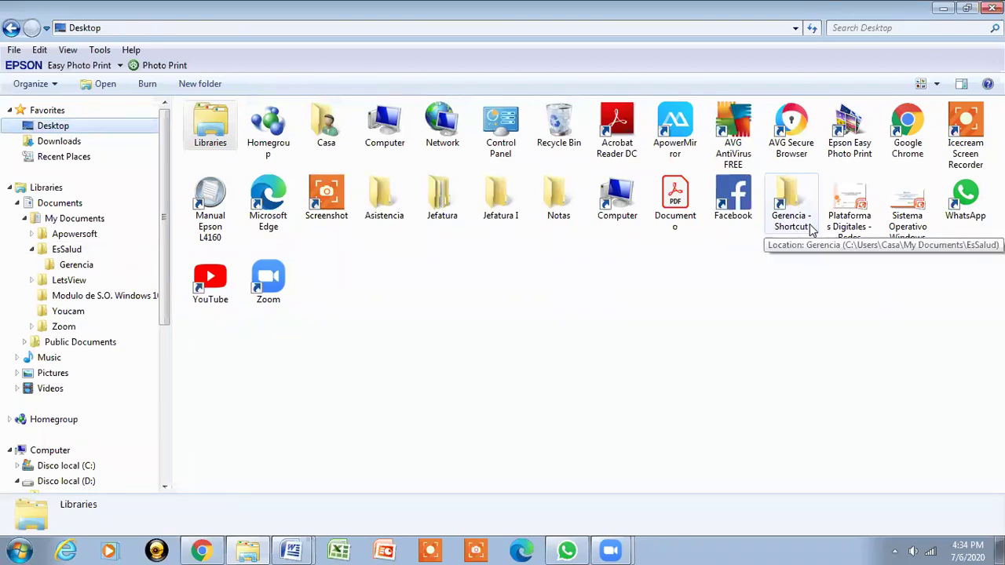
right_click(811, 228)
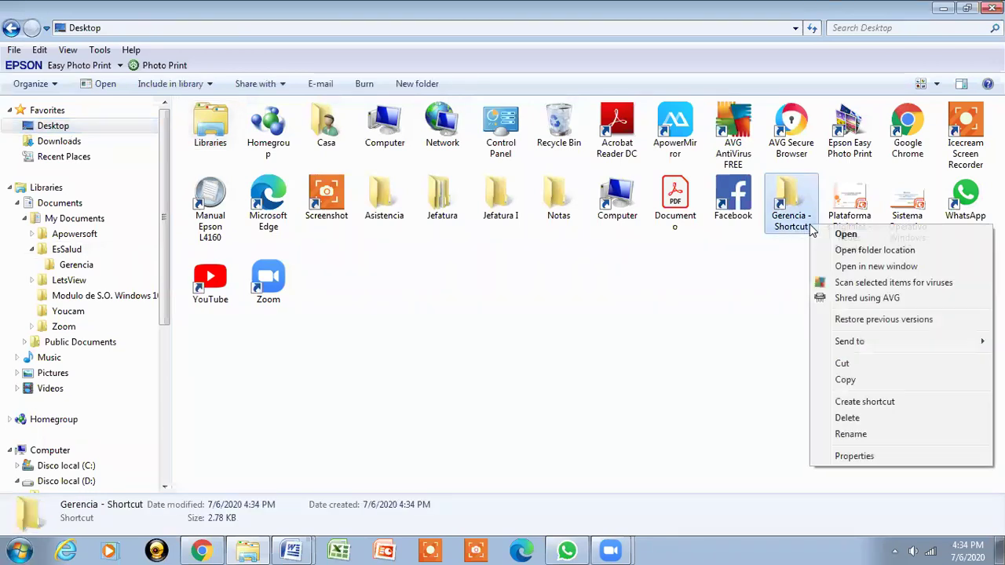
left_click(846, 434)
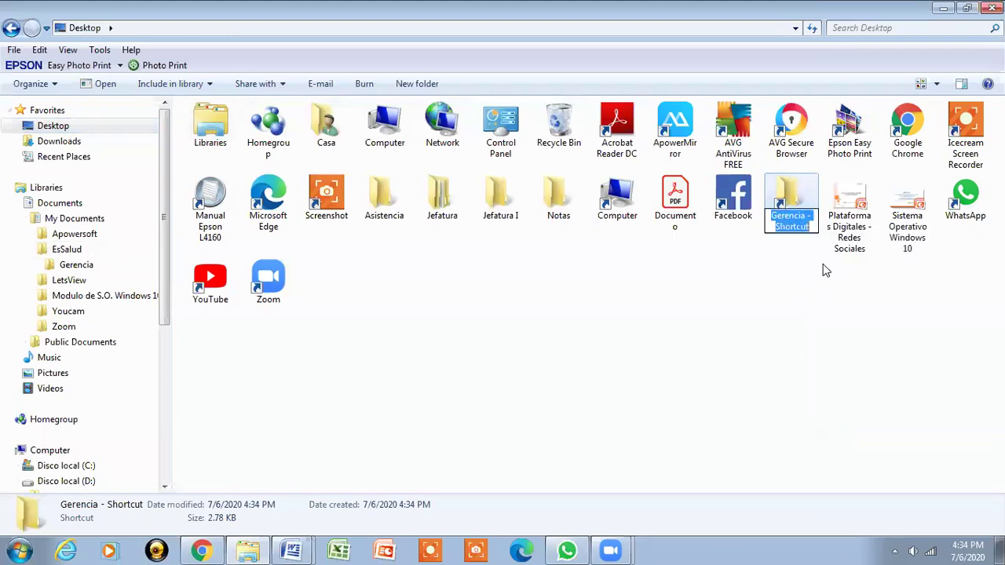
left_click(812, 227)
key("BackSpace")
key("BackSpace")
key("BackSpace")
key("BackSpace")
key("BackSpace")
key("BackSpace")
key("BackSpace")
key("BackSpace")
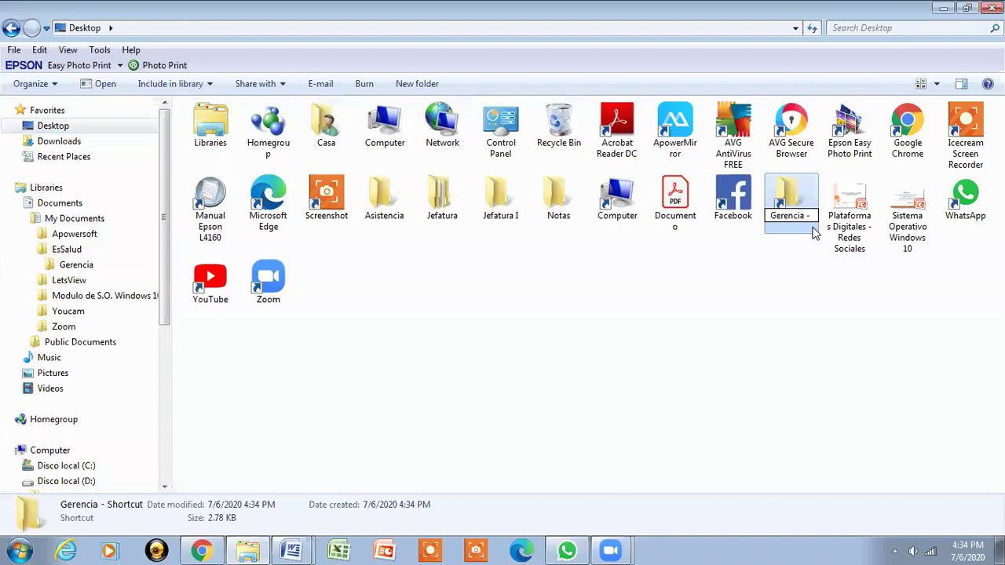
type("Acceso Directo")
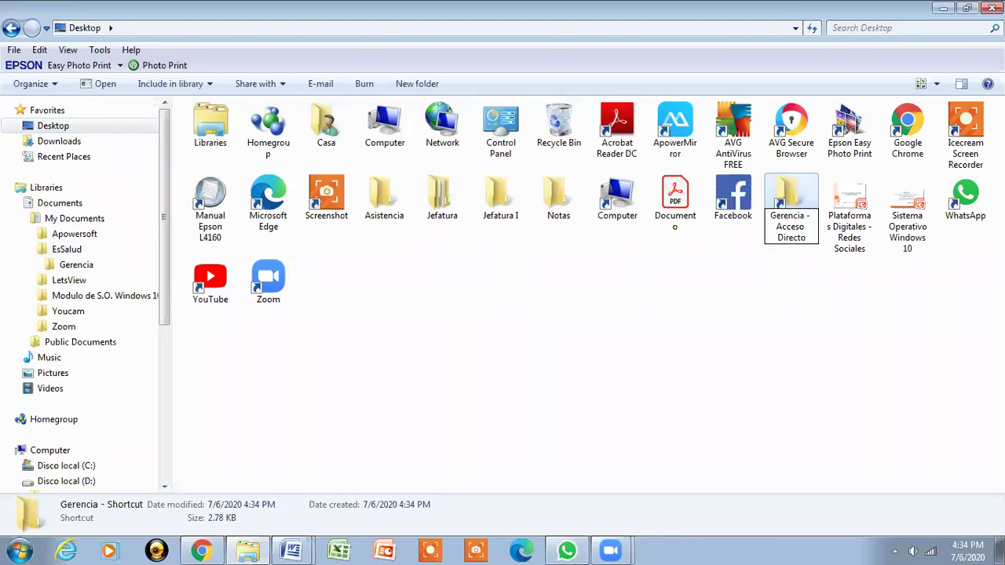
key("Return")
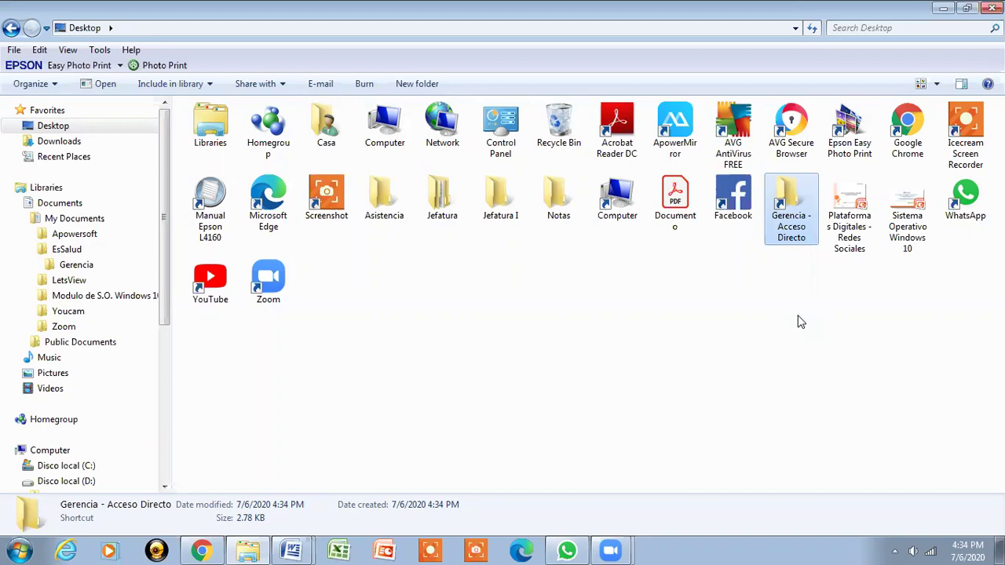
- Review exercise 12 in the Evaluacion document in Word and return to Windows Explorer
left_click(290, 549)
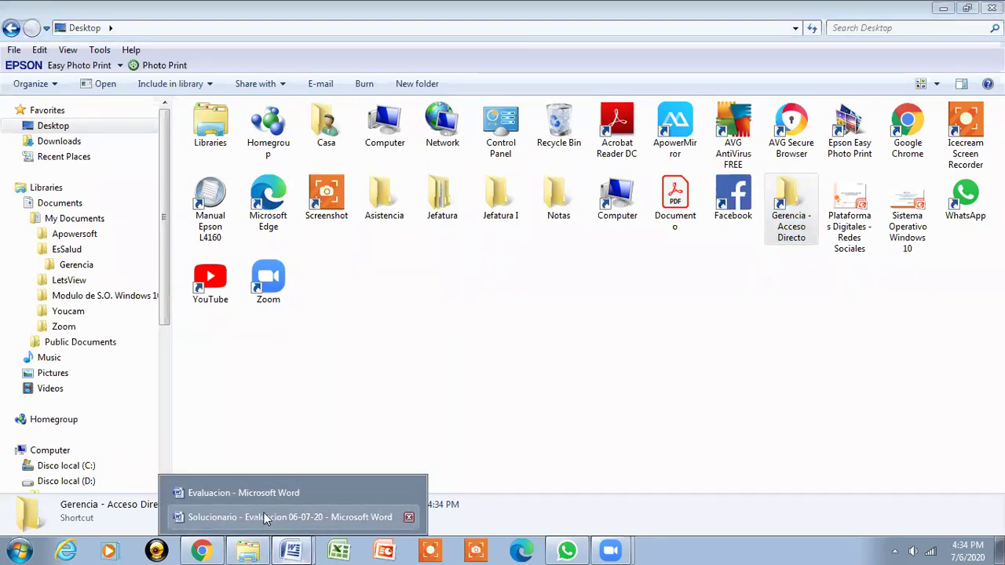
left_click(243, 492)
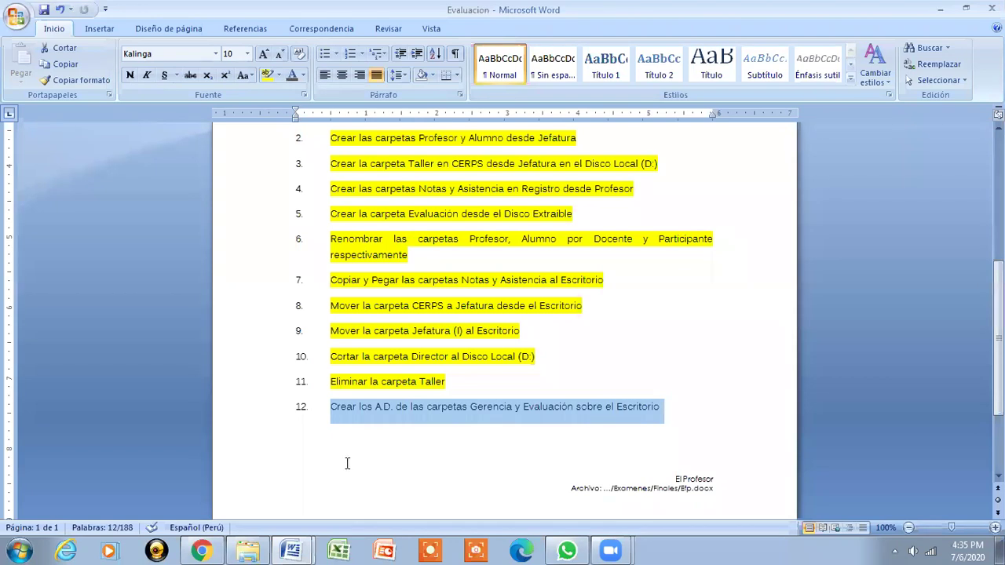
left_click(243, 549)
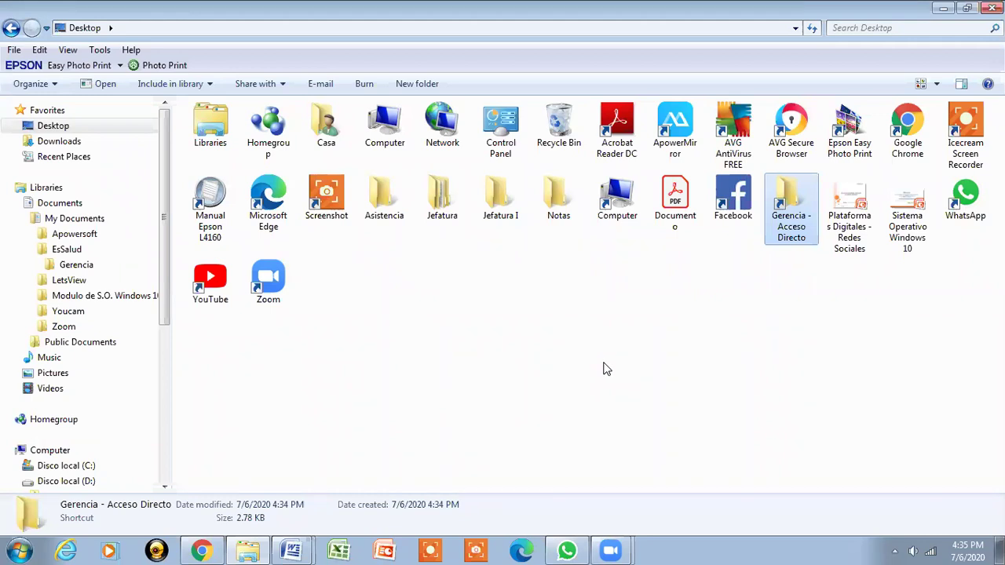
- Collapse the Disco local (D:) and Documents branches in the folder tree
left_click_drag(167, 267, 171, 403)
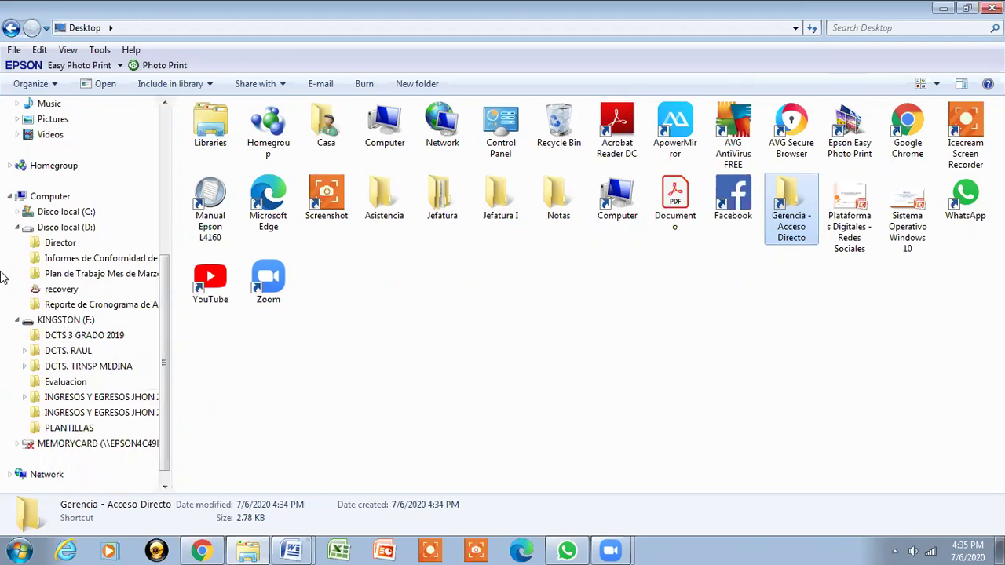
left_click(18, 227)
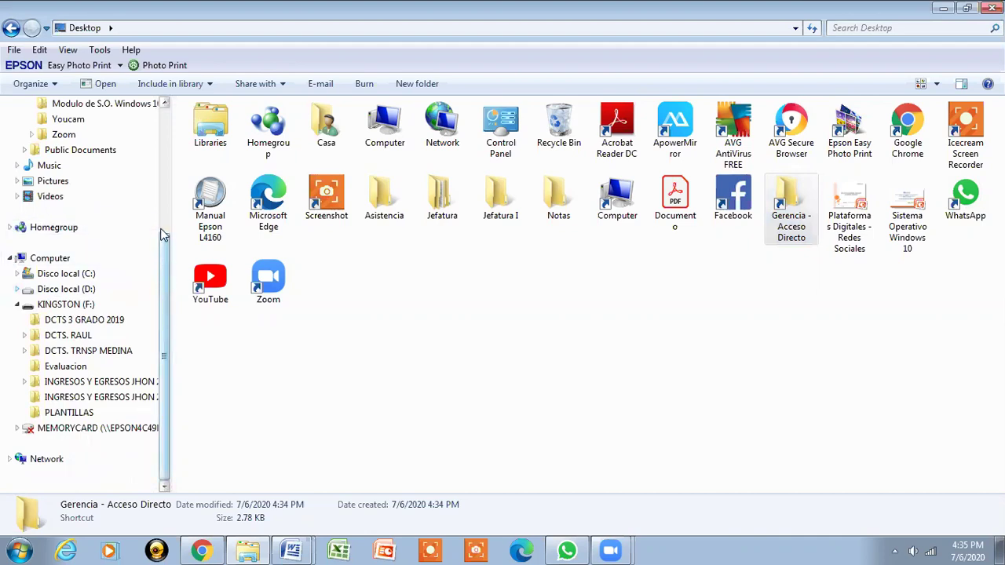
left_click(166, 167)
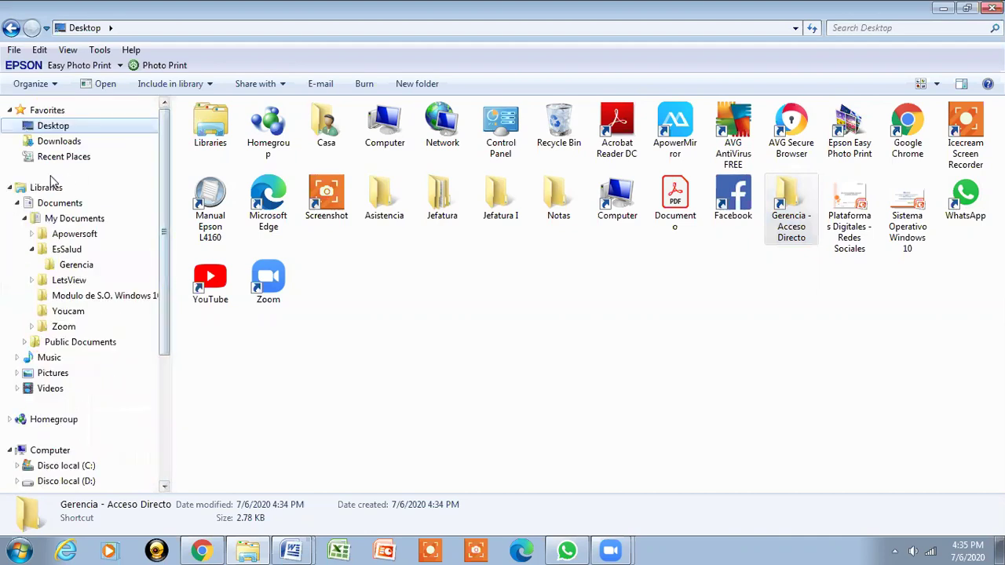
left_click(16, 204)
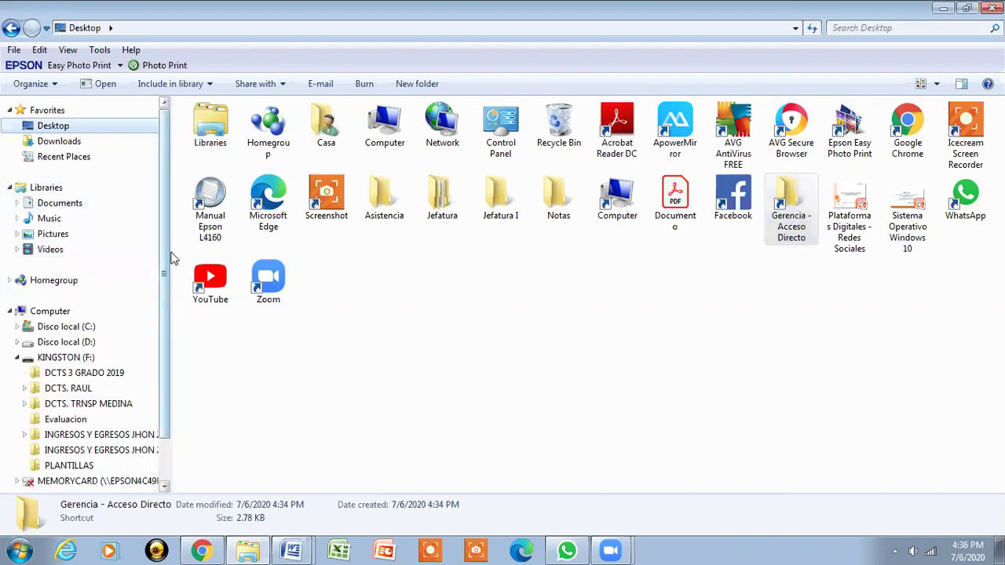
left_click_drag(163, 268, 165, 320)
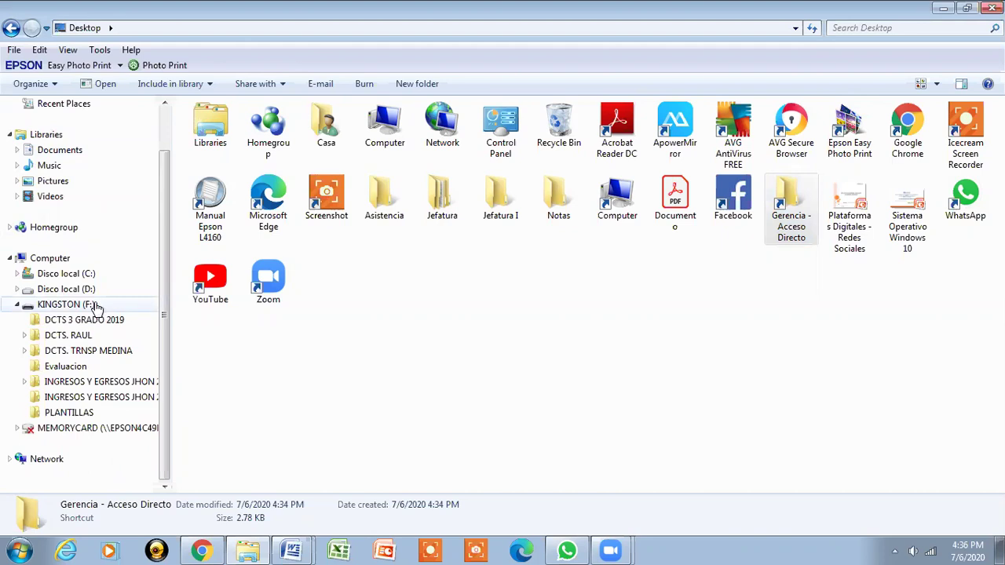
- Open the KINGSTON (F:) drive and display its contents as large icons
left_click(67, 305)
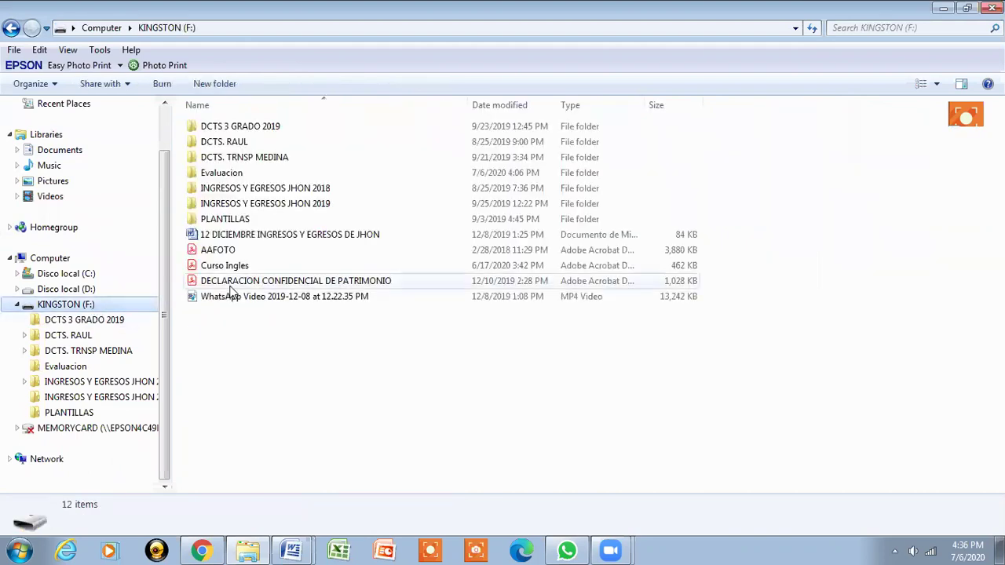
left_click(69, 50)
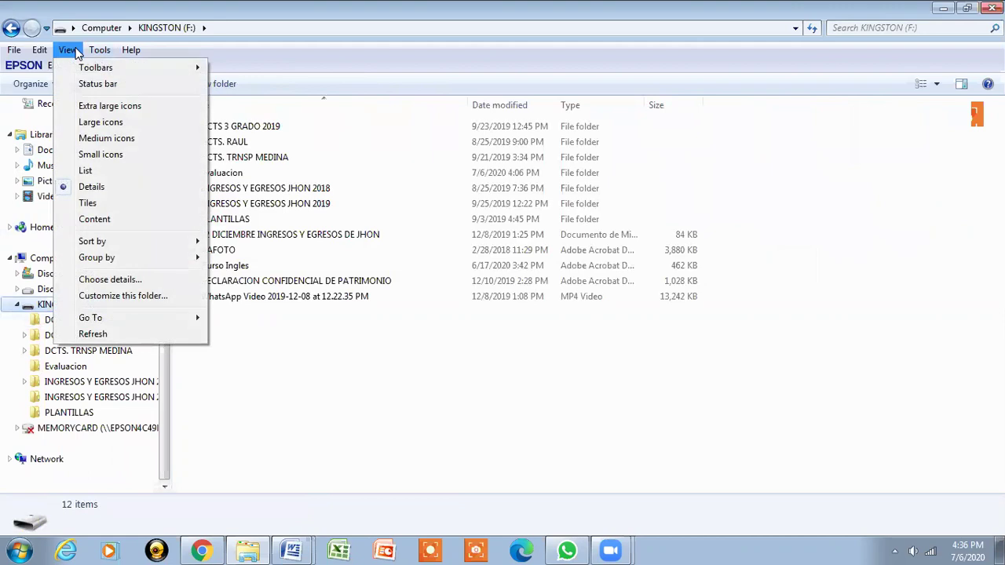
left_click(85, 121)
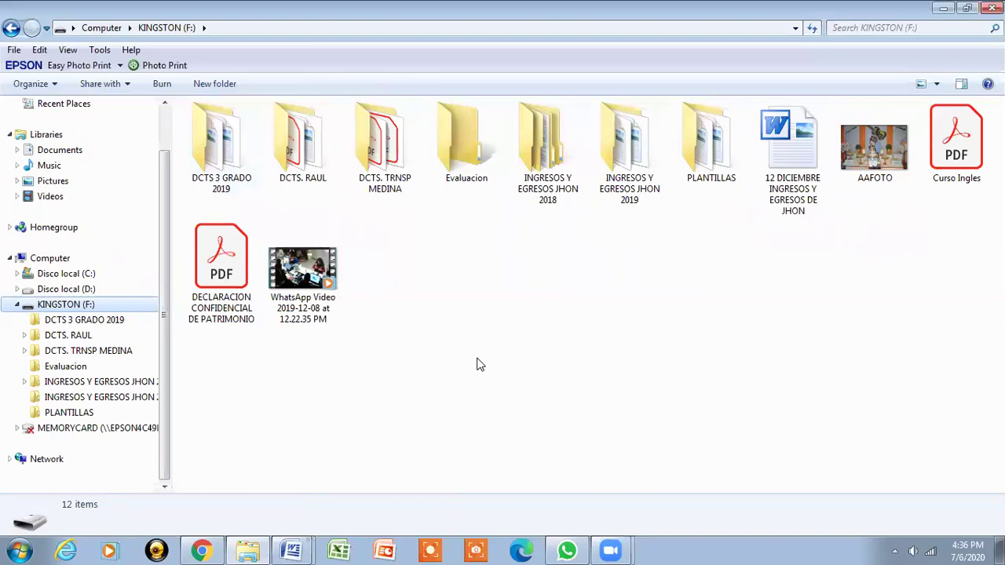
- Create a desktop shortcut to the Evaluacion folder on the KINGSTON (F:) drive
right_click(451, 182)
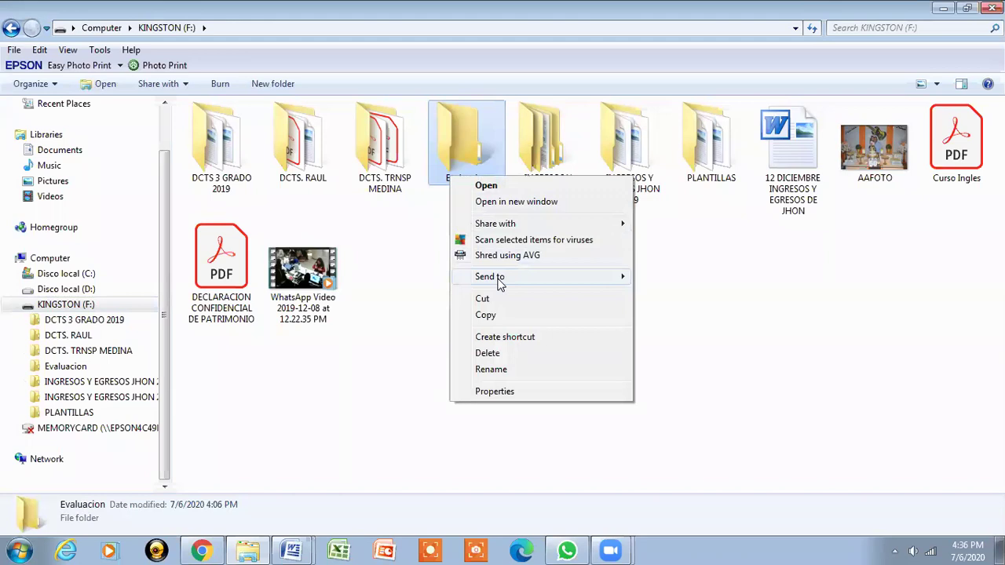
mouse_move(530, 279)
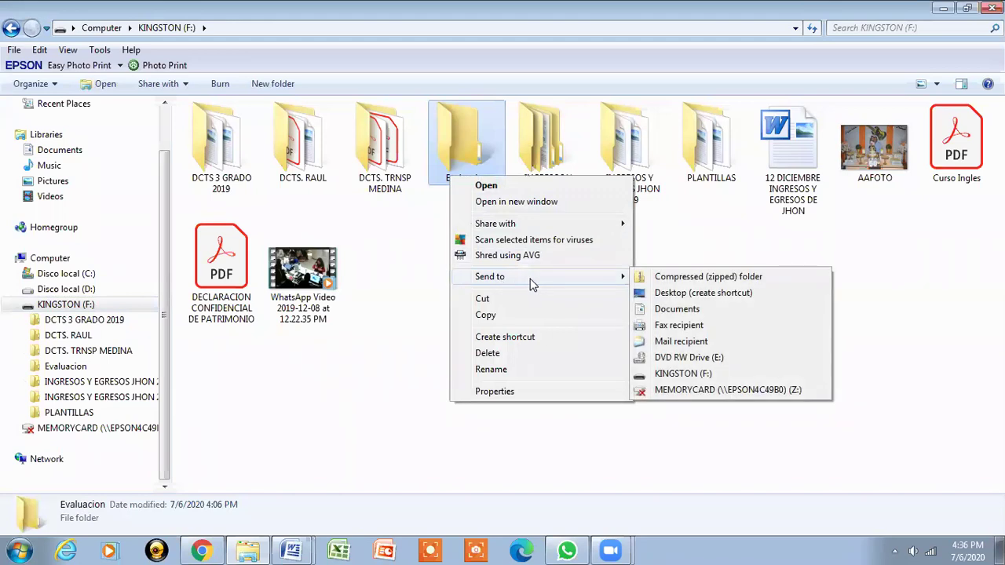
left_click(685, 294)
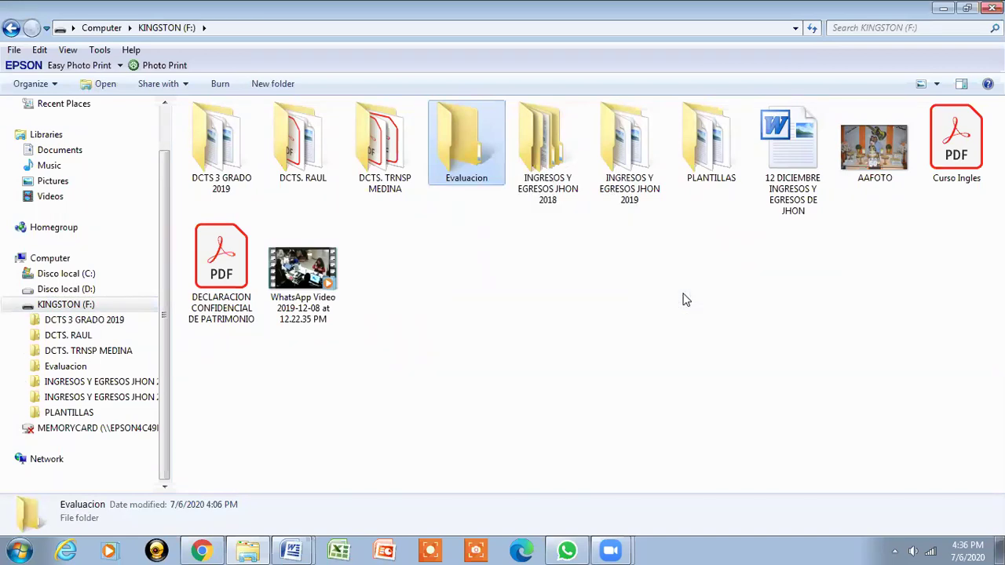
- Open the Desktop location and rename the new Evaluacion shortcut as "Evaluacion - Acceso Directo"
left_click_drag(166, 156, 165, 108)
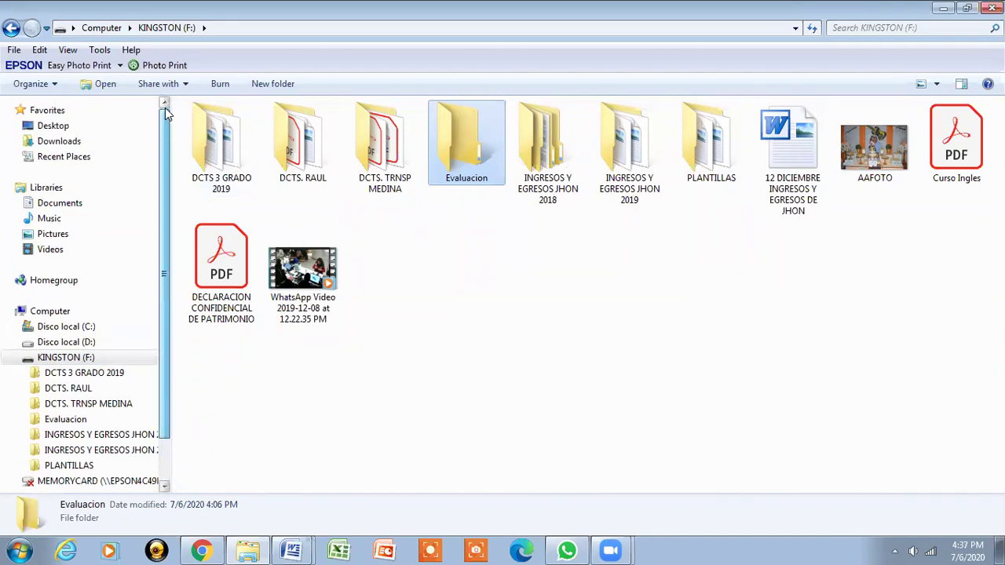
left_click(76, 126)
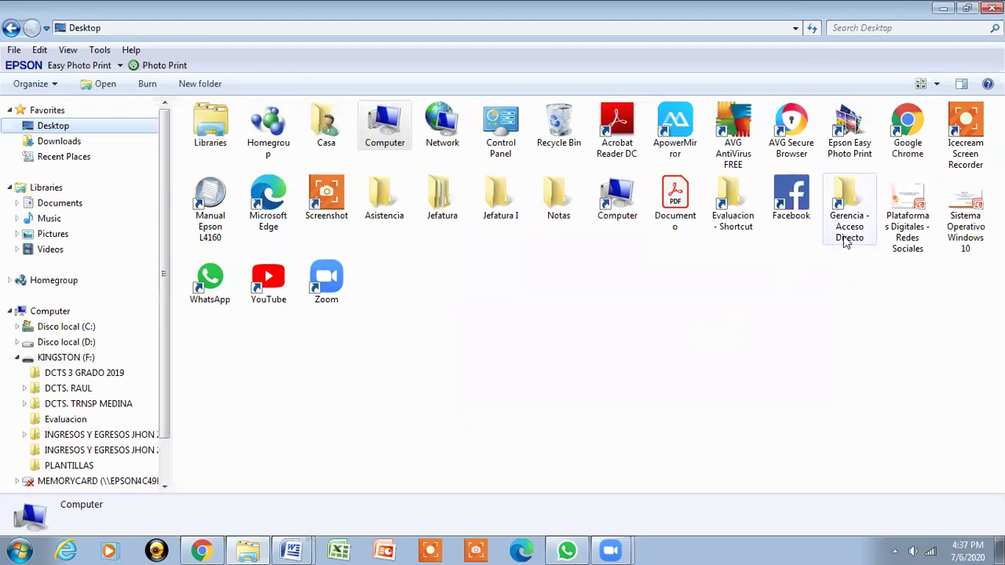
right_click(731, 211)
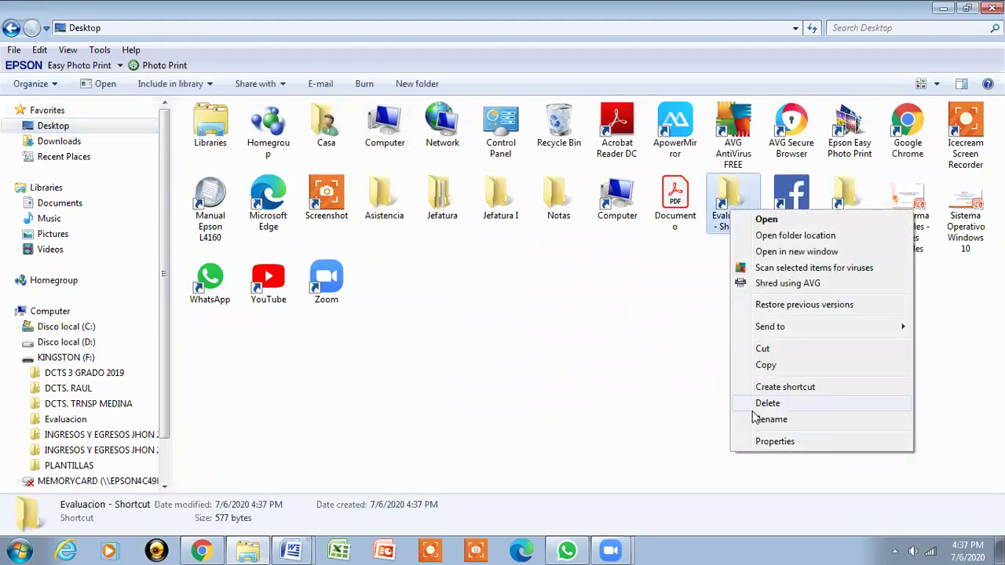
left_click(763, 419)
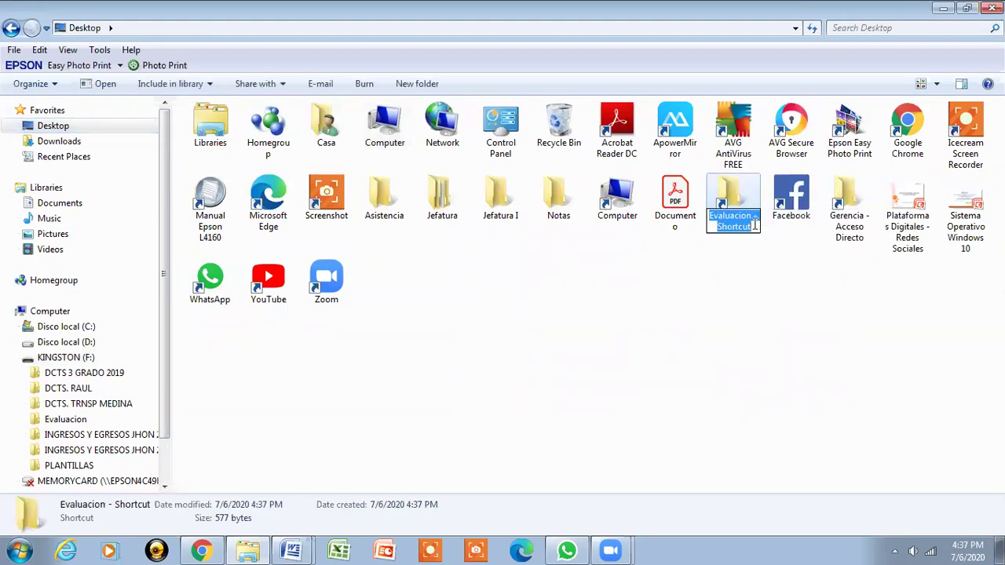
left_click(754, 224)
key("BackSpace")
key("BackSpace")
key("BackSpace")
key("BackSpace")
key("BackSpace")
key("BackSpace")
key("BackSpace")
key("BackSpace")
type("Acceso Directo")
key("Return")
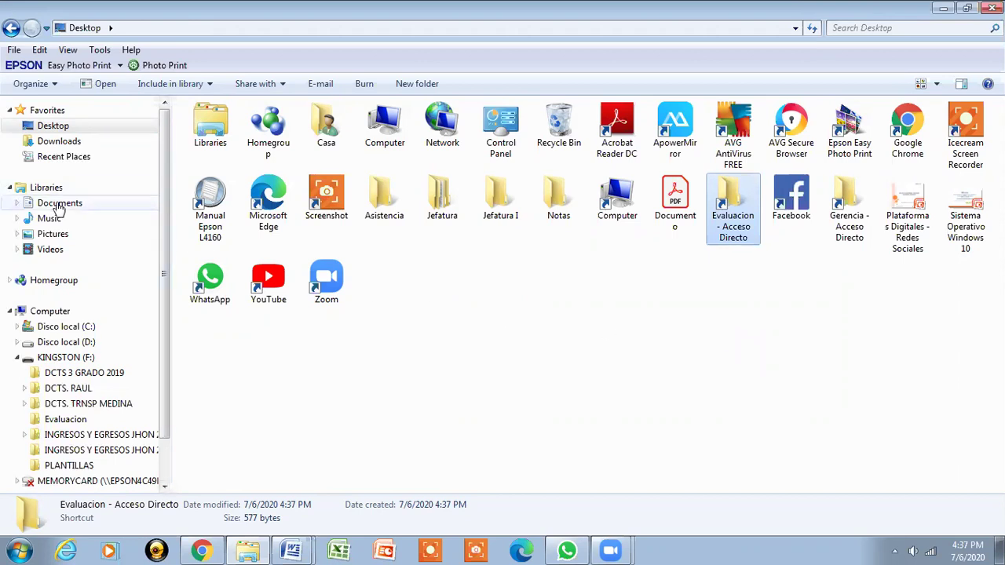
- Expand the Documents and Disco local (D:) branches in the folder tree and check the folders they contain
left_click(18, 203)
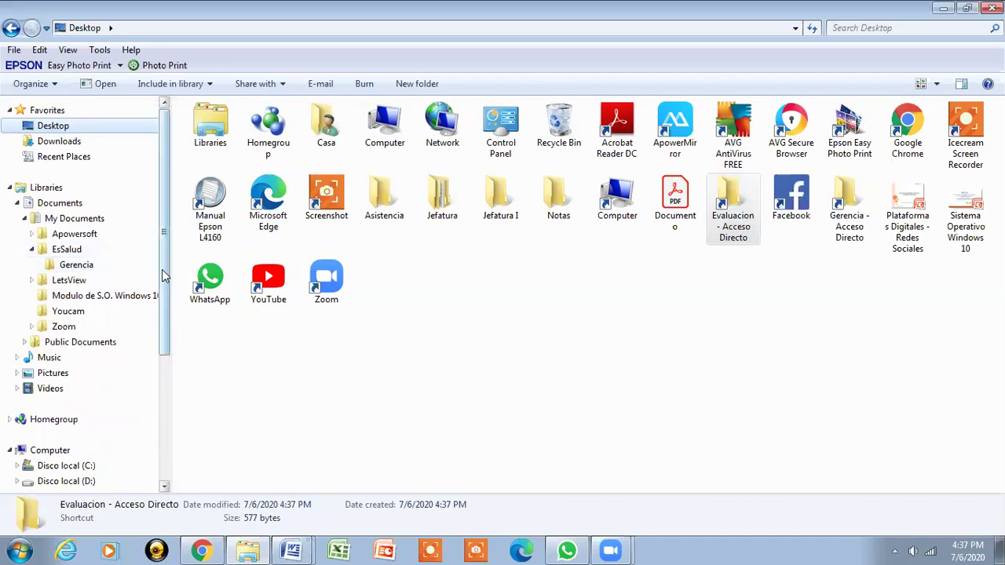
left_click_drag(163, 275, 163, 287)
left_click(32, 228)
left_click(31, 228)
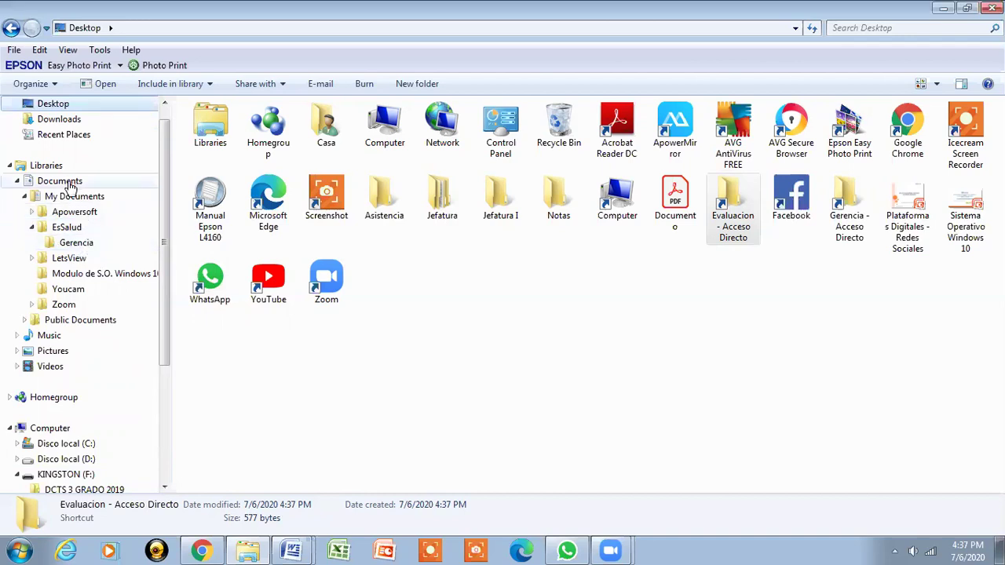
left_click_drag(164, 220, 168, 320)
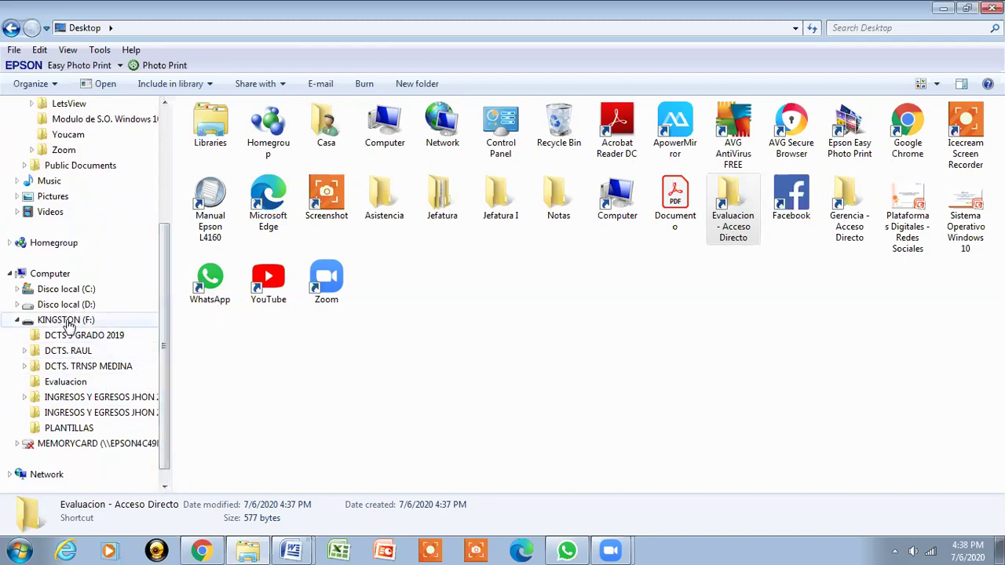
left_click(17, 305)
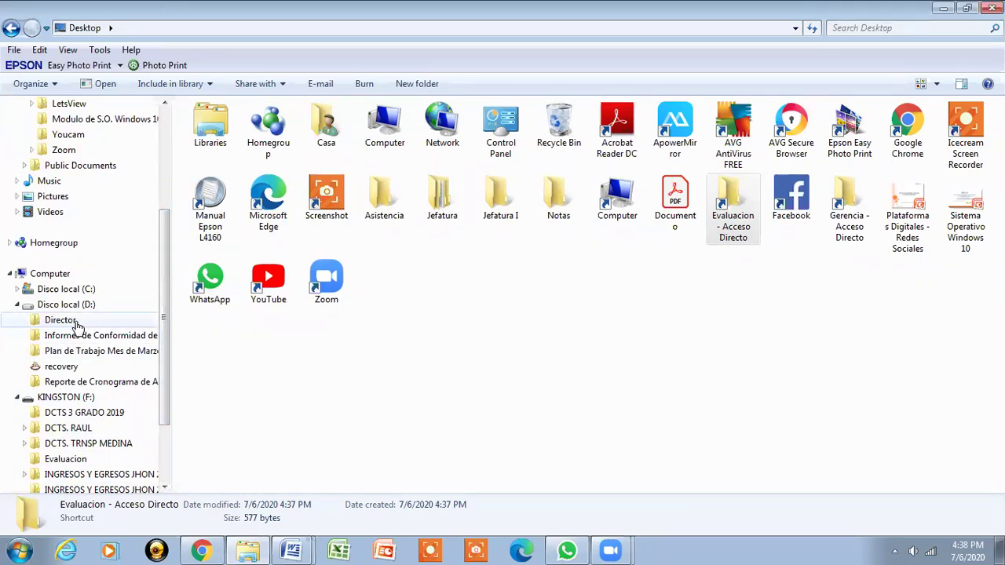
left_click_drag(164, 251, 171, 132)
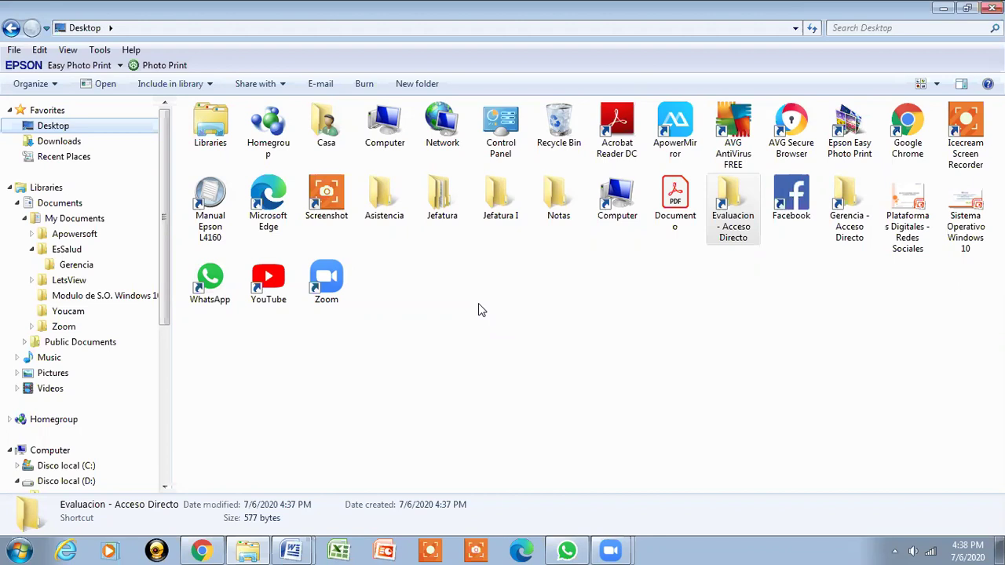
- Check the contents of the Jefatura folder and its CERPS subfolder, and return to the Desktop location
double_click(433, 207)
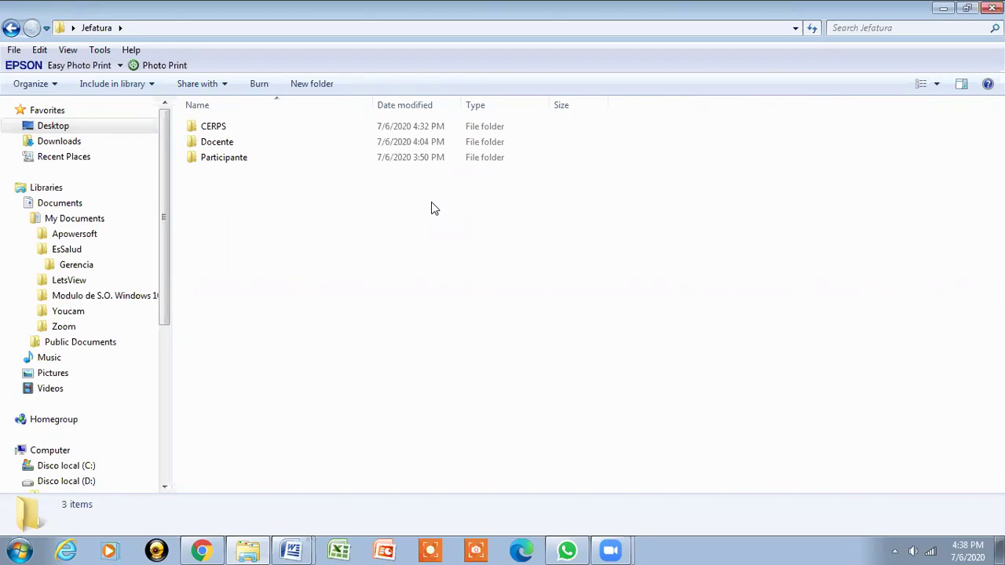
double_click(232, 131)
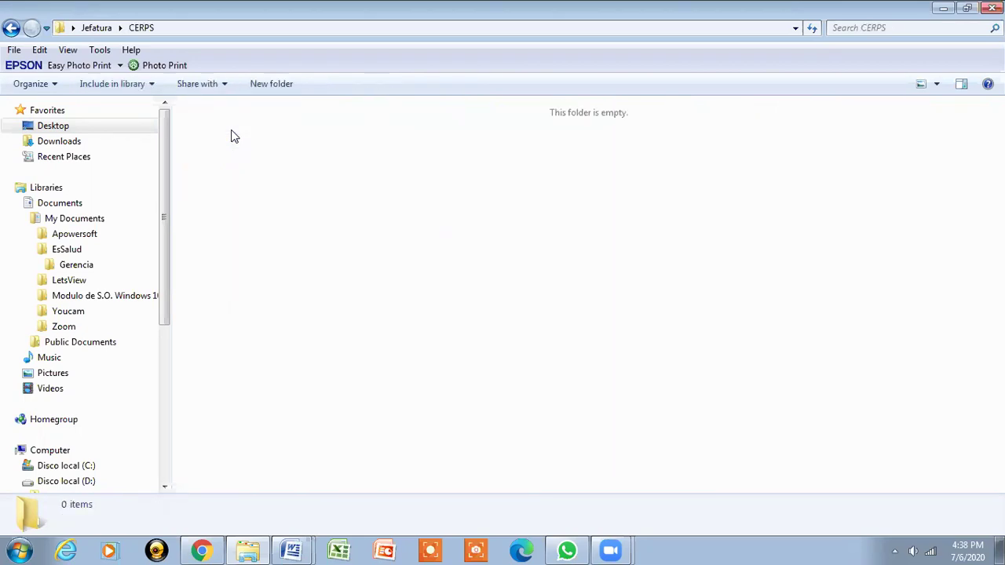
left_click(9, 27)
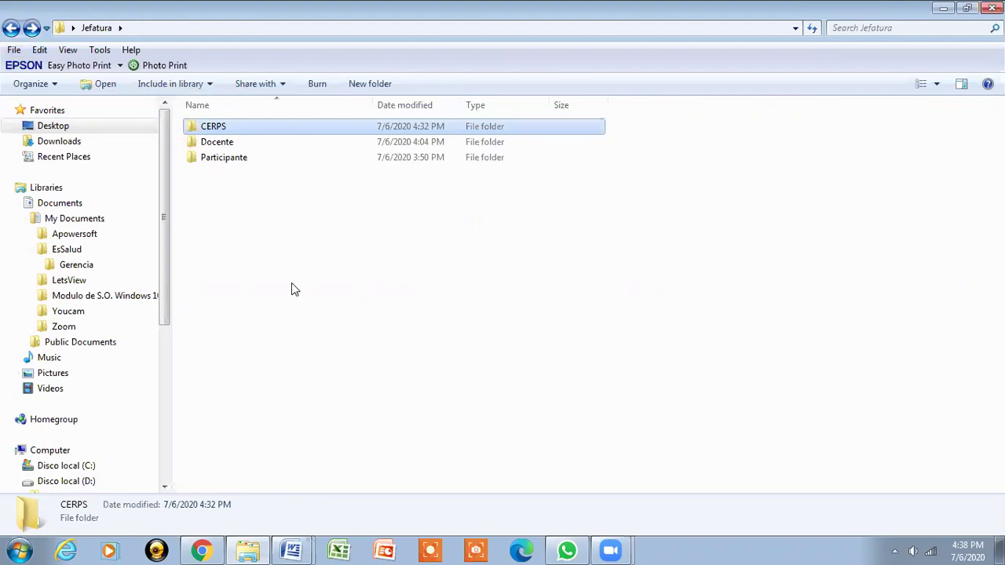
left_click(9, 27)
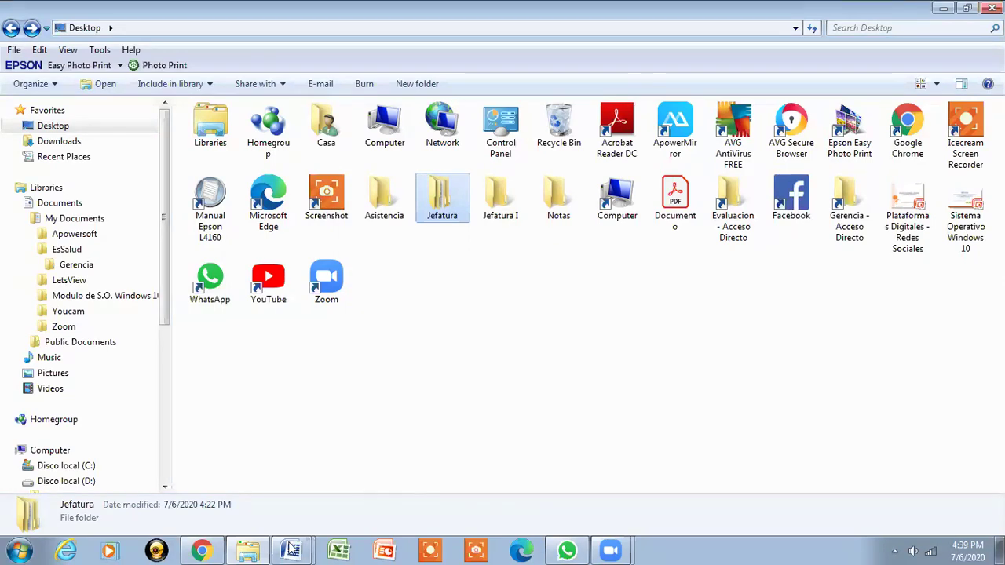
- Switch to the Evaluacion document in Word and deselect exercise 12 to review the exercise list
left_click(292, 550)
left_click(270, 495)
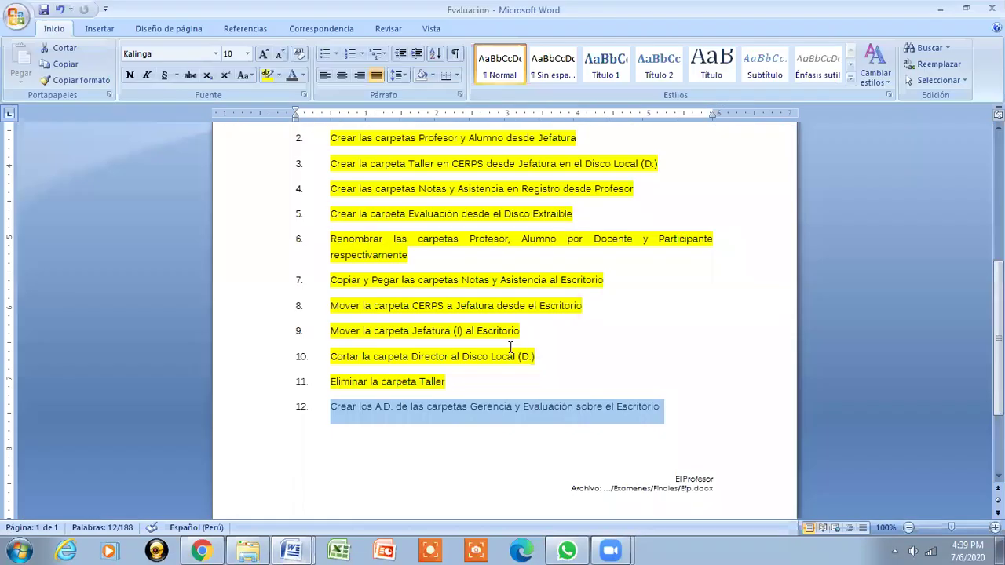
left_click(463, 331)
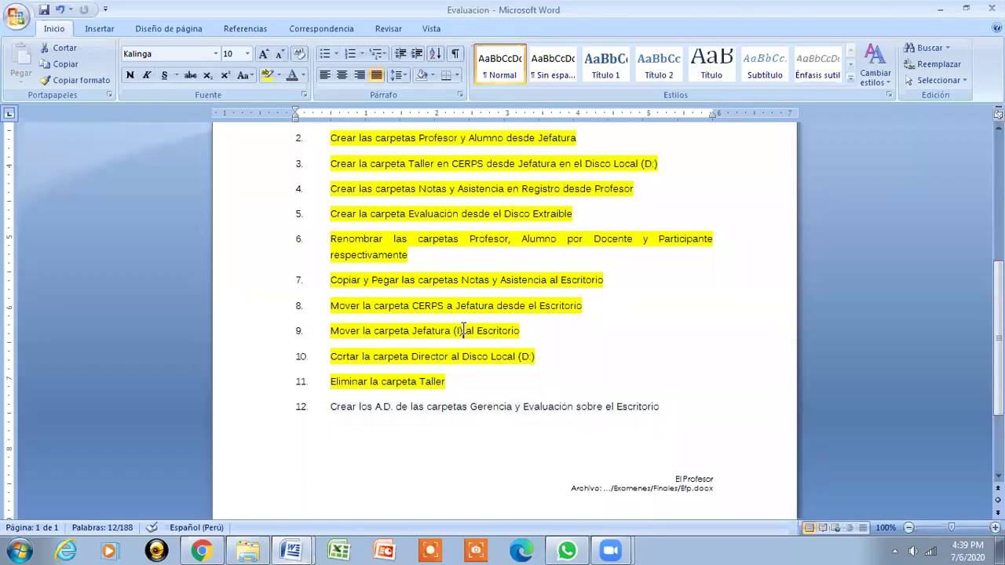